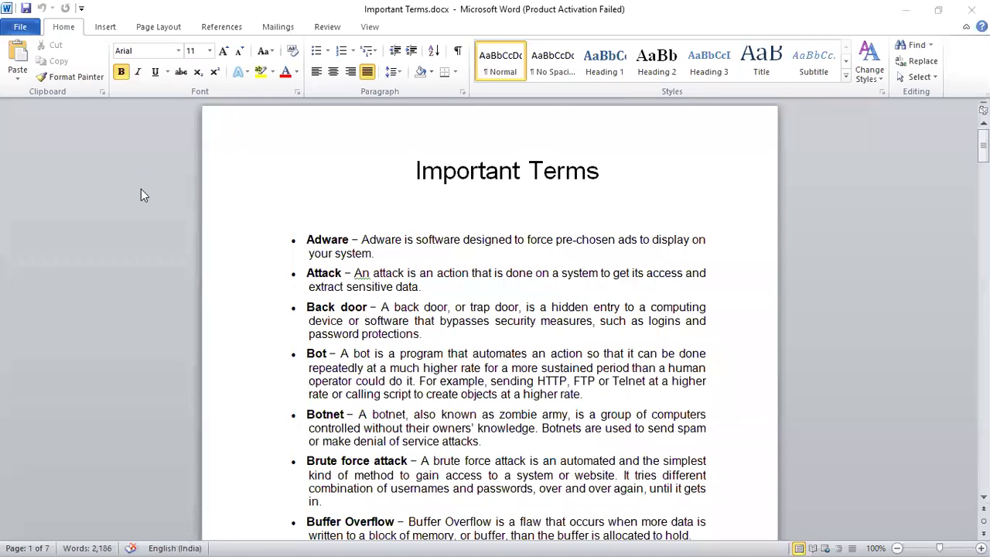
Scroll the Important Terms glossary from its title past Zombie Drone to the TOOLS heading and NMAP
scroll(141, 193, down, 1)
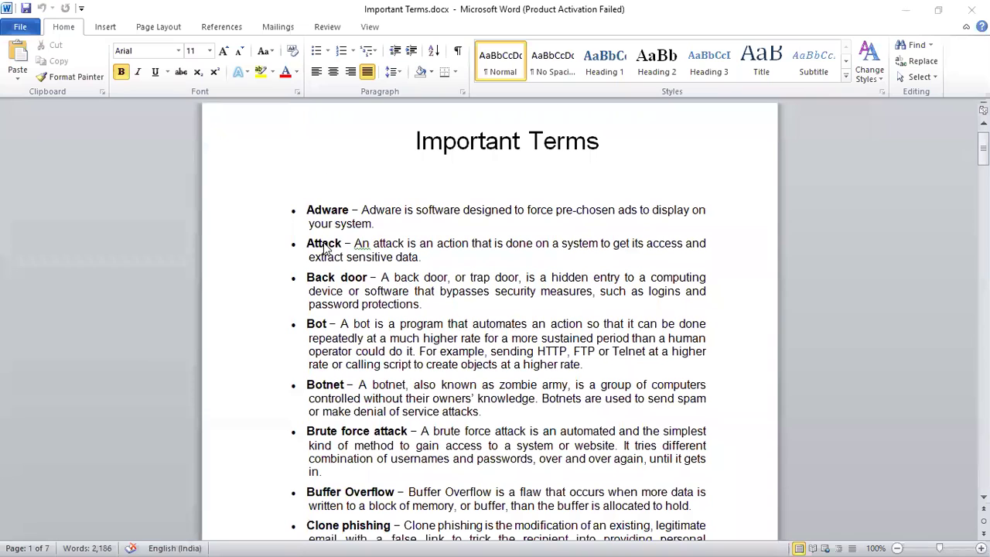
scroll(338, 283, down, 2)
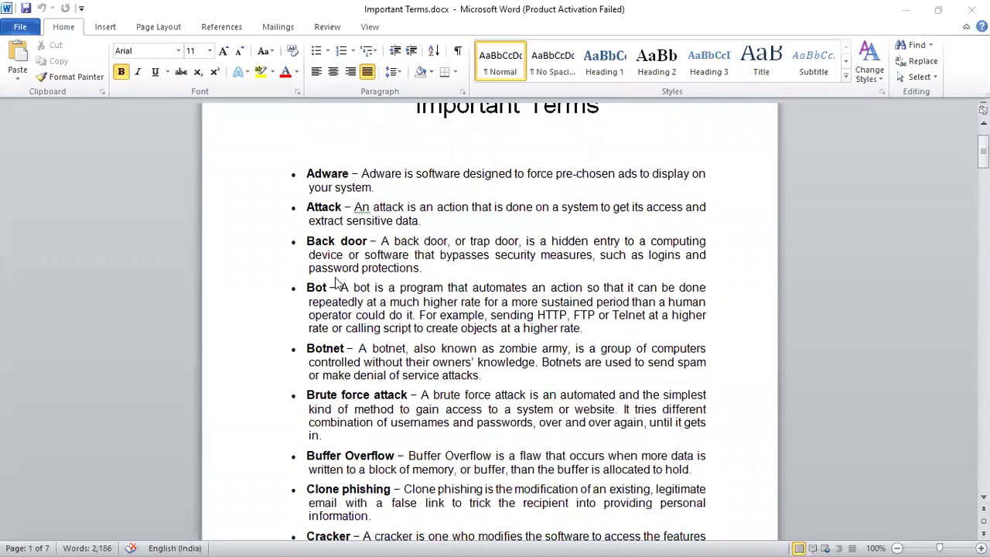
scroll(338, 284, down, 2)
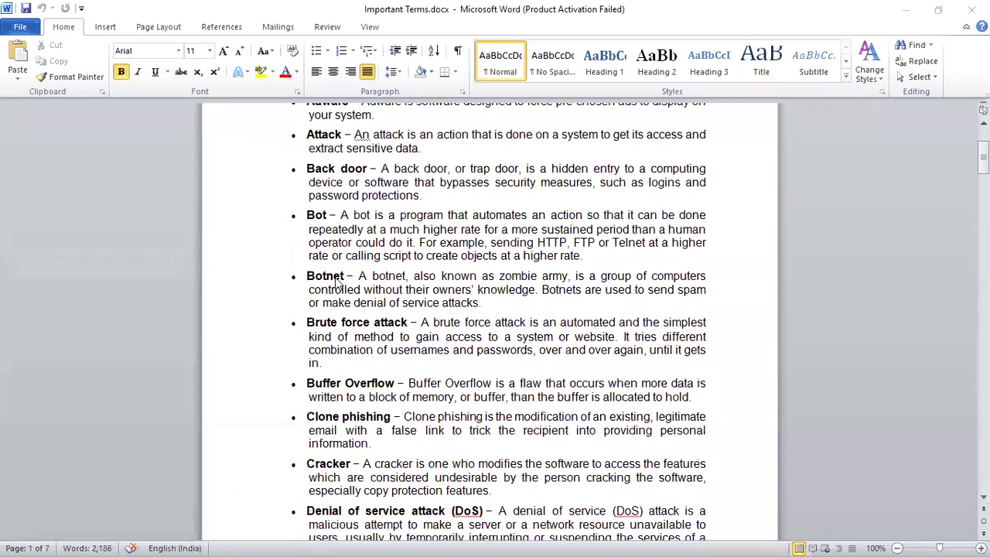
scroll(361, 340, down, 3)
scroll(359, 338, down, 1)
scroll(359, 339, down, 2)
scroll(358, 339, down, 1)
scroll(361, 340, down, 1)
scroll(361, 340, down, 4)
scroll(361, 340, down, 1)
scroll(361, 340, down, 3)
scroll(361, 341, down, 2)
scroll(361, 340, down, 1)
scroll(358, 339, down, 2)
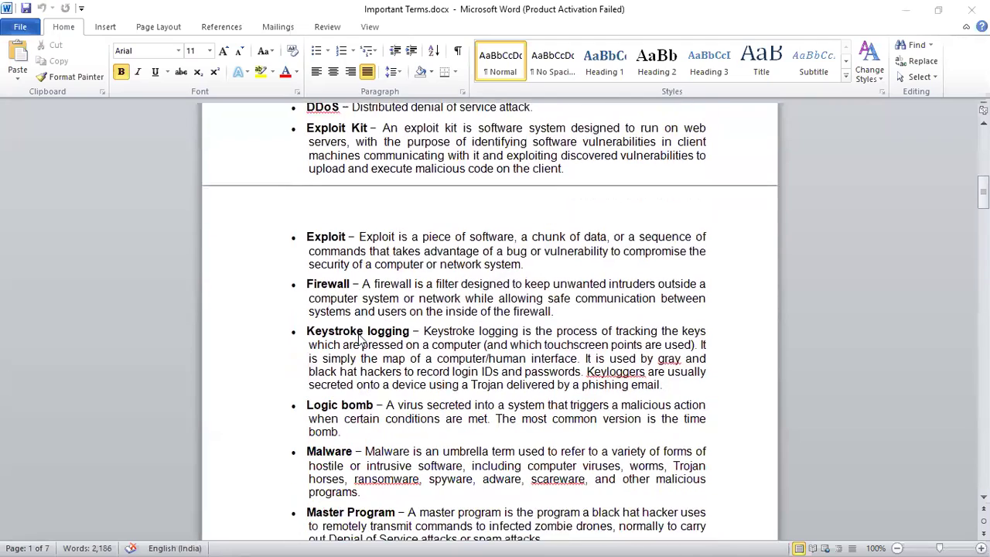
scroll(358, 338, down, 1)
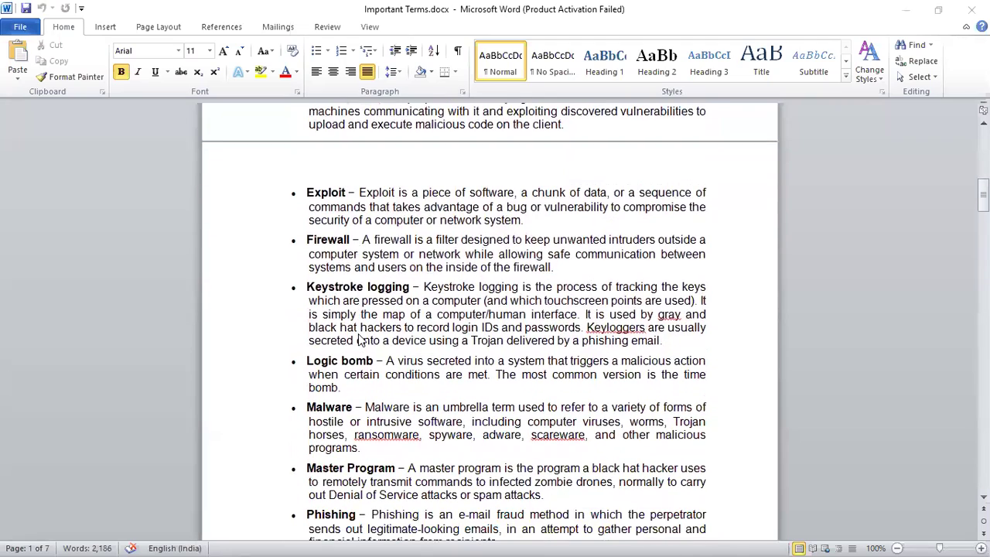
scroll(358, 339, down, 2)
scroll(358, 339, down, 1)
scroll(358, 339, down, 2)
scroll(358, 338, down, 1)
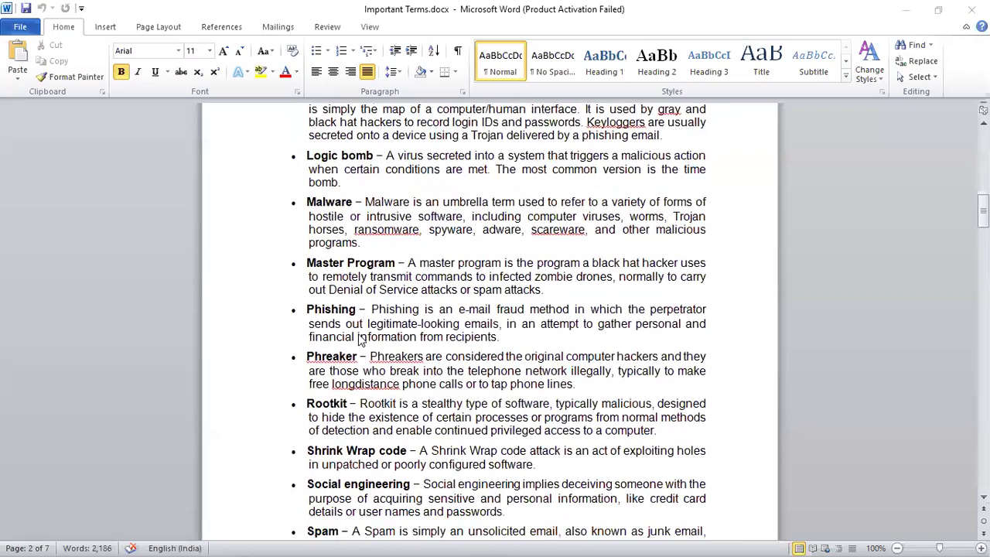
scroll(358, 339, down, 2)
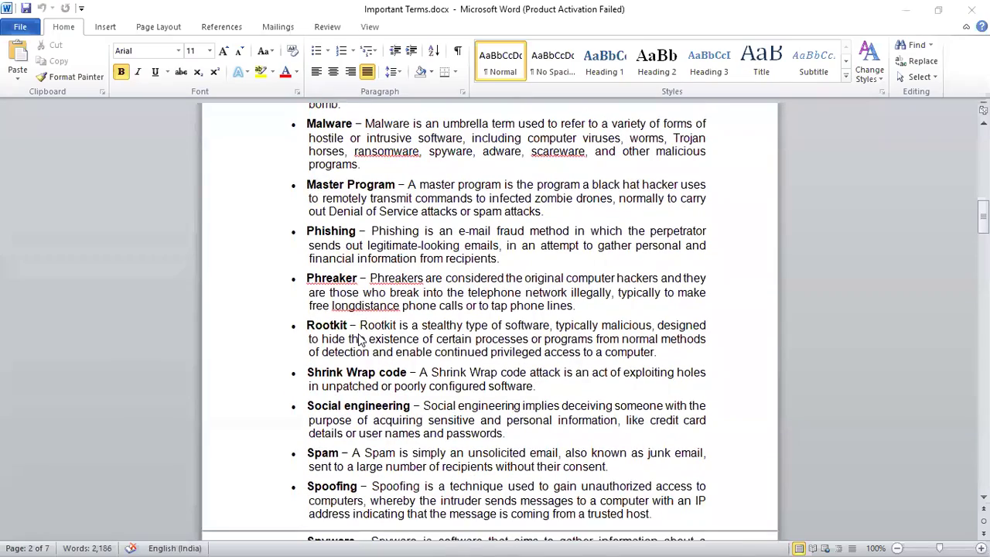
scroll(358, 339, down, 2)
scroll(358, 338, down, 1)
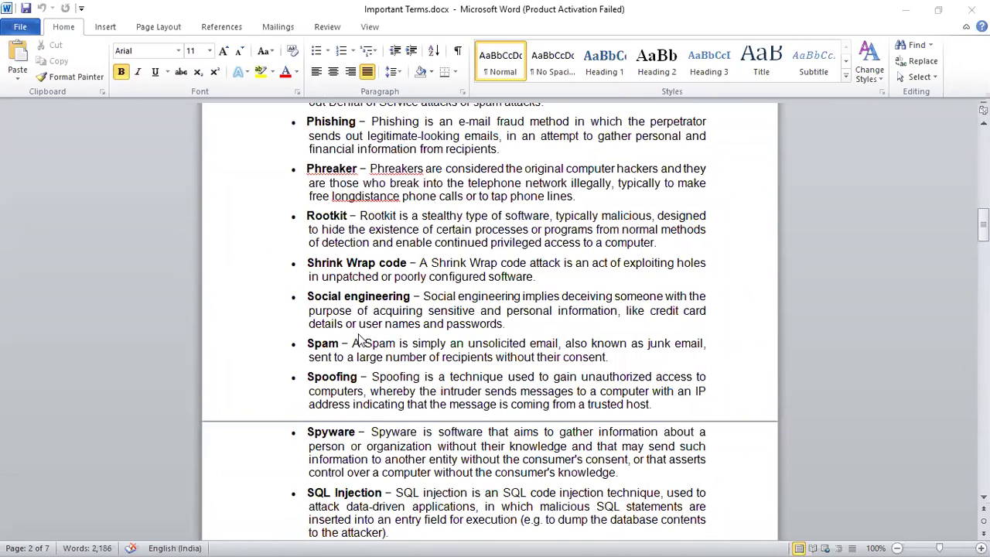
scroll(358, 339, down, 2)
scroll(358, 339, down, 2)
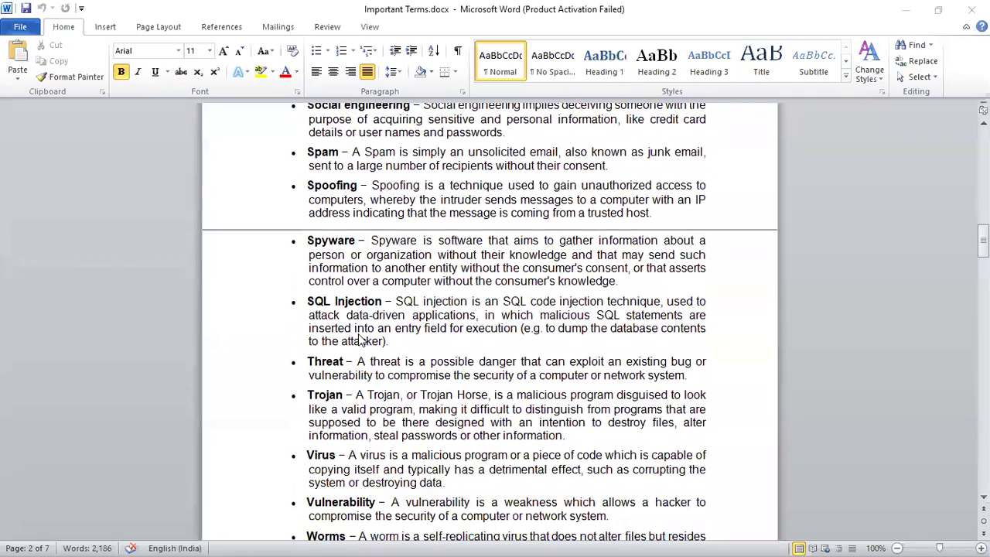
scroll(358, 339, down, 3)
scroll(358, 339, down, 1)
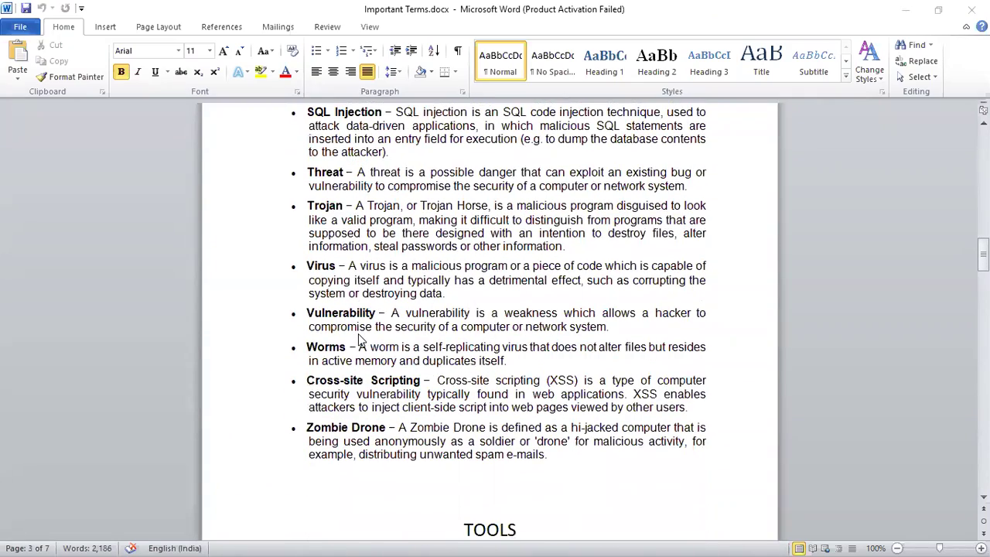
scroll(358, 338, down, 1)
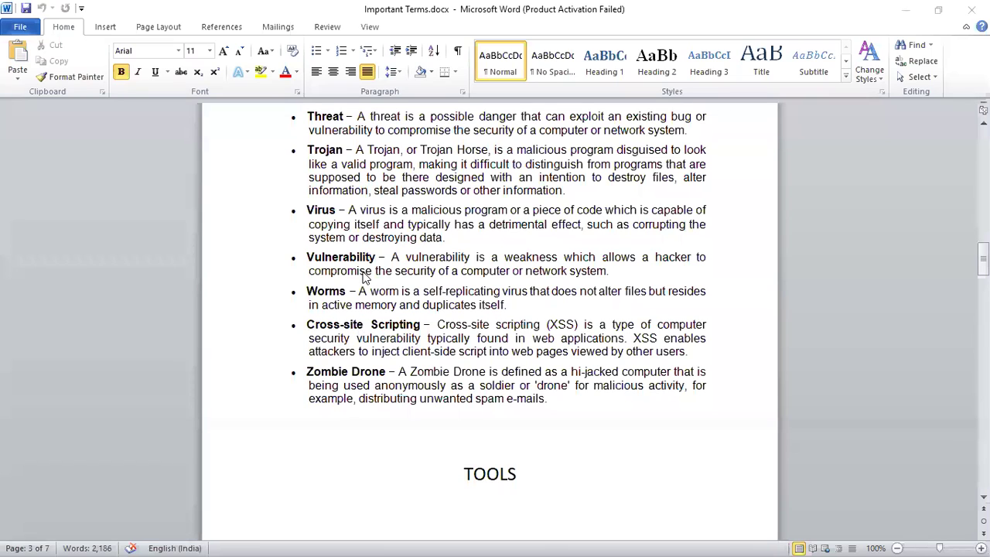
scroll(364, 278, up, 1)
scroll(364, 278, up, 5)
scroll(364, 278, up, 7)
scroll(365, 277, up, 3)
scroll(364, 276, down, 4)
scroll(364, 277, down, 7)
scroll(364, 277, down, 6)
scroll(365, 277, down, 6)
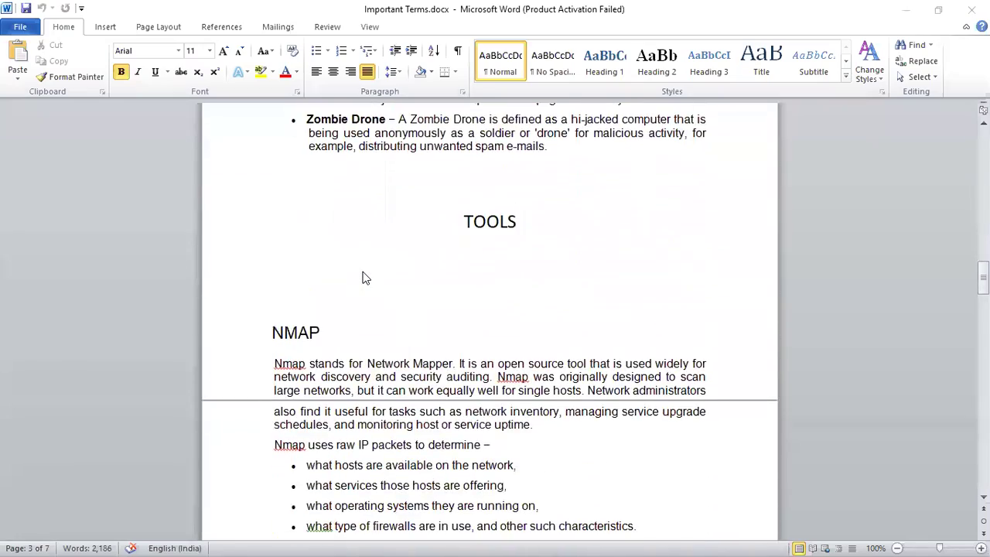
Scroll down through Metasploit, Burp Suit, Angry IP Scanner and Cain & Abel, then back up to Threat
scroll(365, 278, down, 4)
scroll(365, 277, down, 3)
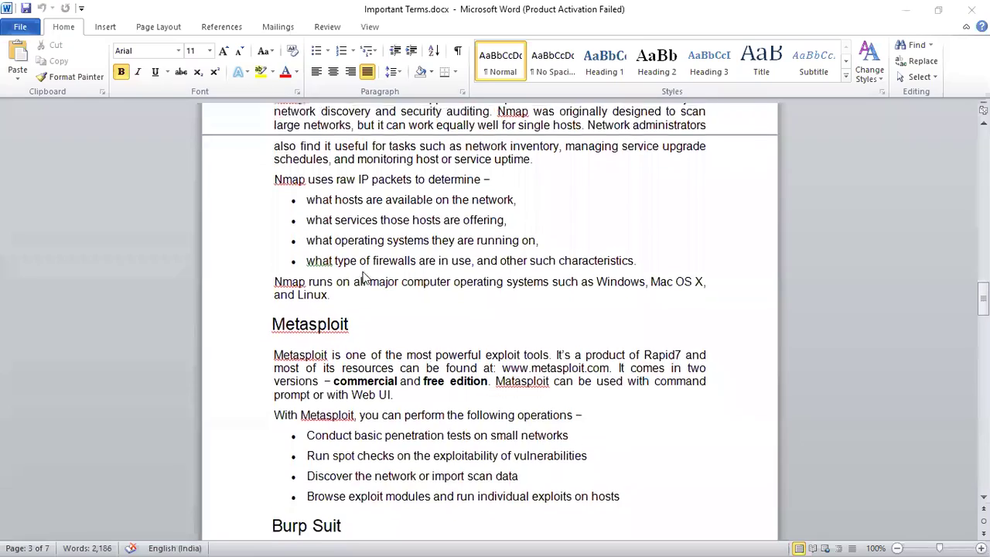
scroll(365, 278, down, 1)
scroll(364, 278, down, 3)
scroll(365, 278, down, 2)
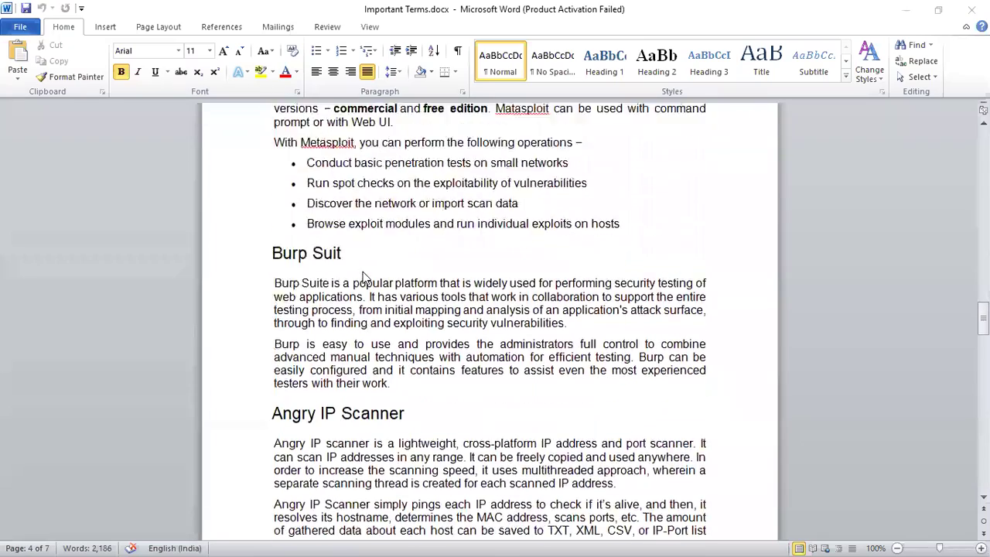
scroll(365, 278, down, 3)
scroll(364, 278, down, 4)
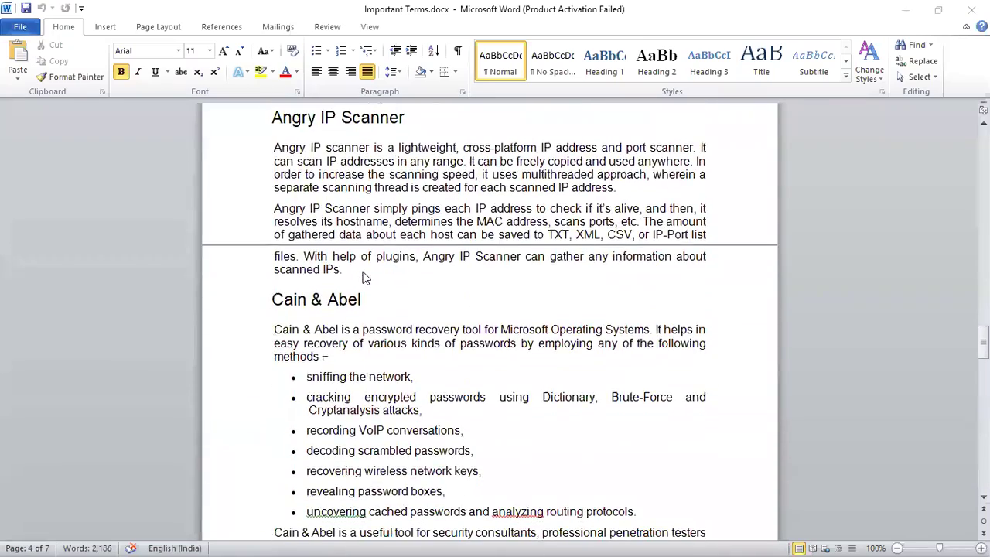
scroll(365, 277, down, 7)
scroll(365, 277, down, 2)
scroll(365, 277, up, 7)
scroll(365, 278, up, 1)
scroll(365, 277, up, 4)
scroll(365, 277, up, 3)
scroll(365, 277, up, 7)
scroll(365, 278, up, 2)
scroll(365, 277, up, 1)
scroll(365, 278, up, 3)
scroll(365, 277, up, 4)
scroll(365, 278, up, 4)
scroll(365, 277, up, 2)
scroll(365, 277, up, 4)
scroll(364, 278, up, 3)
scroll(365, 278, up, 5)
scroll(365, 278, up, 2)
scroll(365, 278, up, 1)
scroll(365, 277, down, 3)
scroll(365, 277, down, 1)
scroll(365, 278, down, 4)
scroll(365, 278, down, 6)
scroll(365, 277, down, 2)
scroll(365, 278, down, 3)
scroll(365, 277, down, 2)
scroll(365, 277, down, 1)
scroll(365, 278, up, 2)
scroll(365, 277, up, 1)
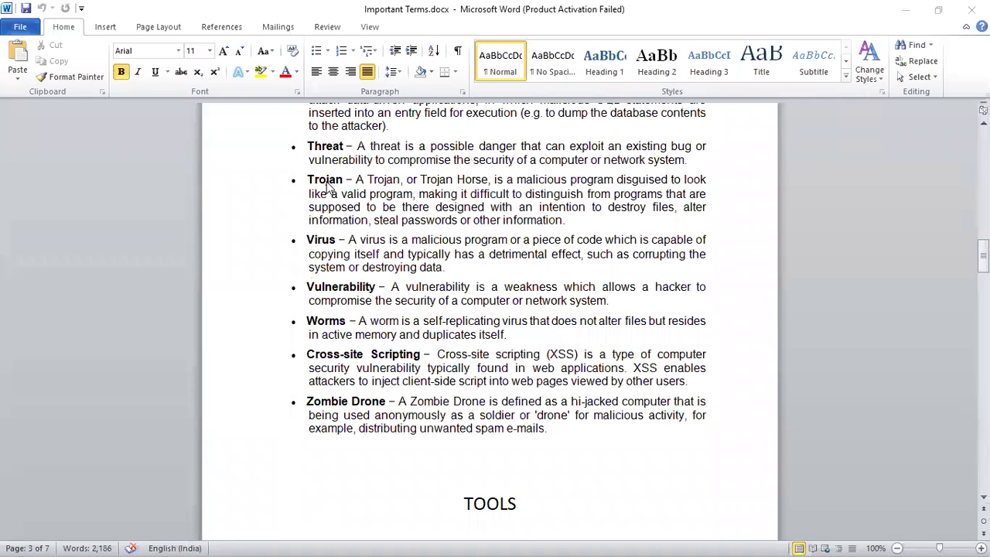
scroll(329, 188, up, 1)
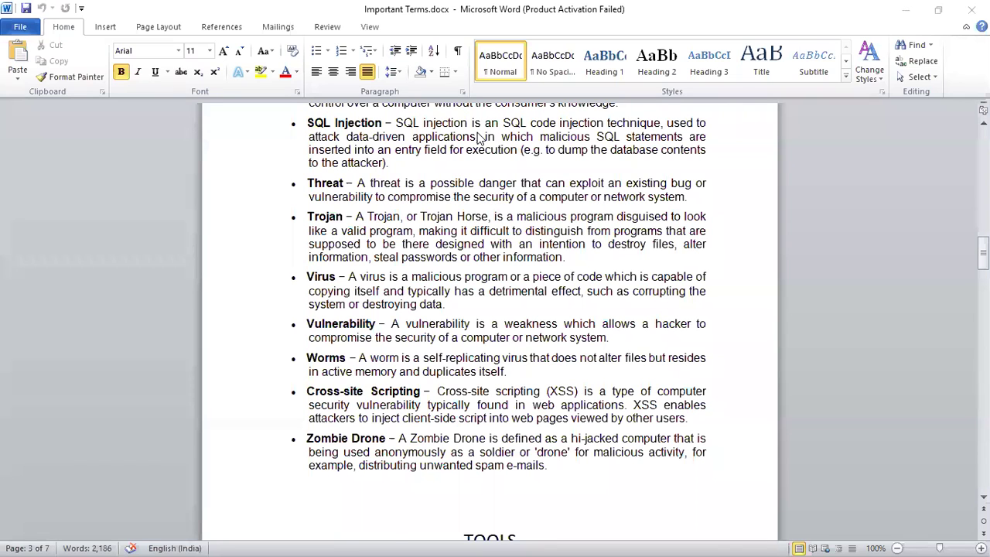
scroll(479, 137, up, 2)
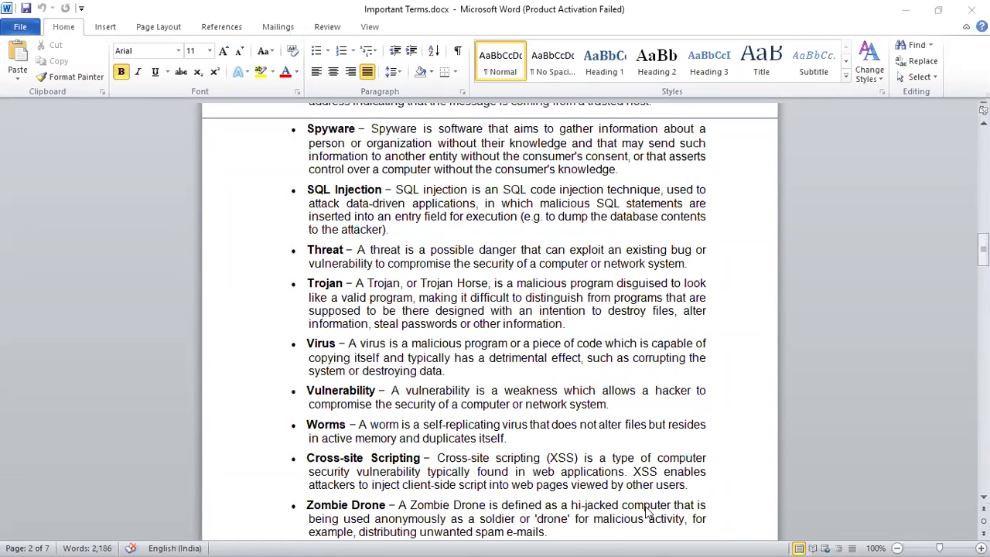
Minimize Word, bring up Chrome and search Google for id="1"
click(905, 9)
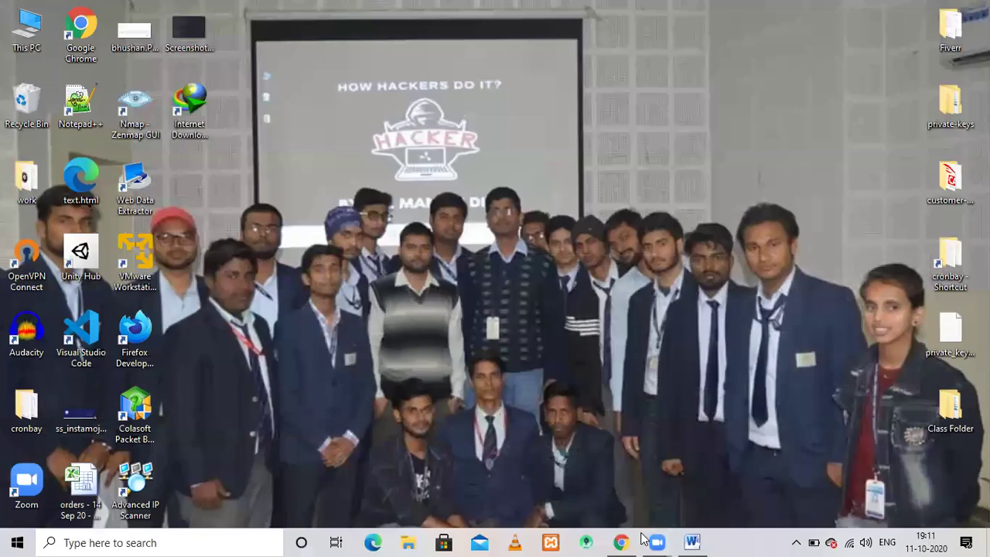
click(622, 543)
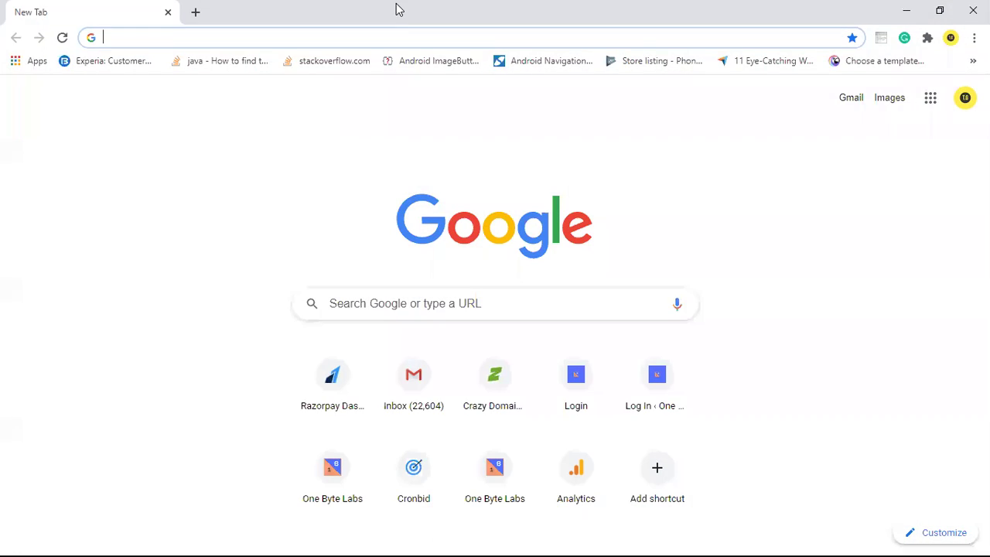
text(id="1")
key(Return)
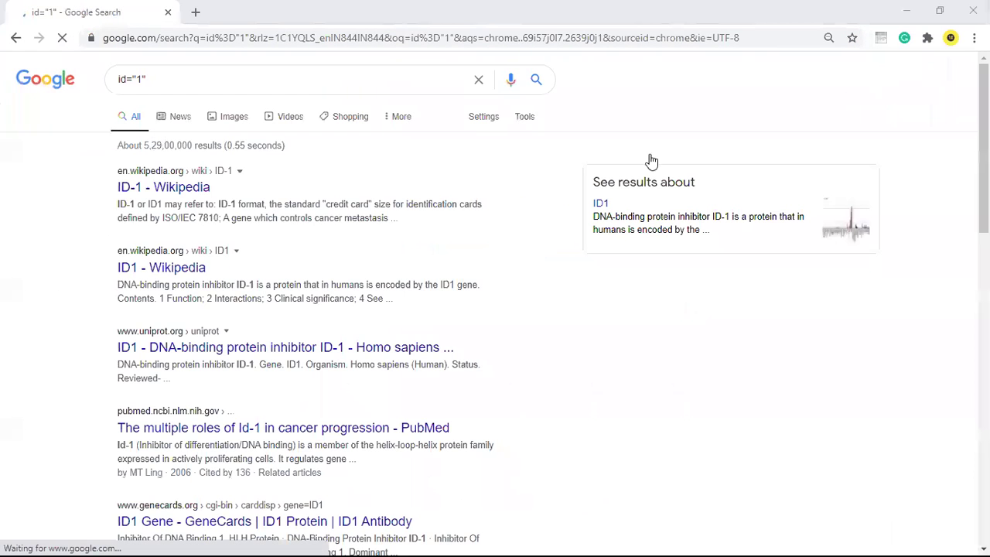
Refine the query to ?id="1" and scroll down the results
click(117, 78)
text(?)
key(Return)
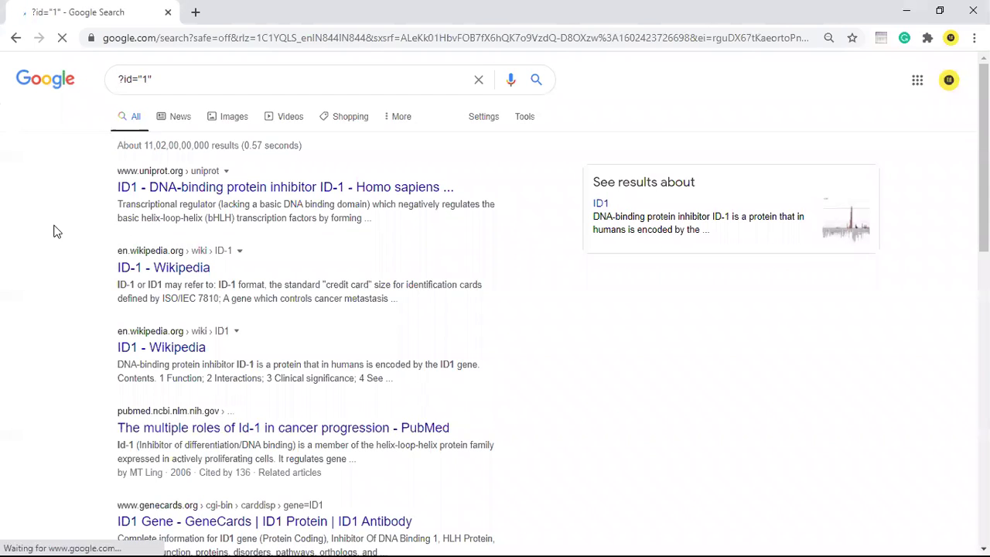
scroll(68, 269, down, 1)
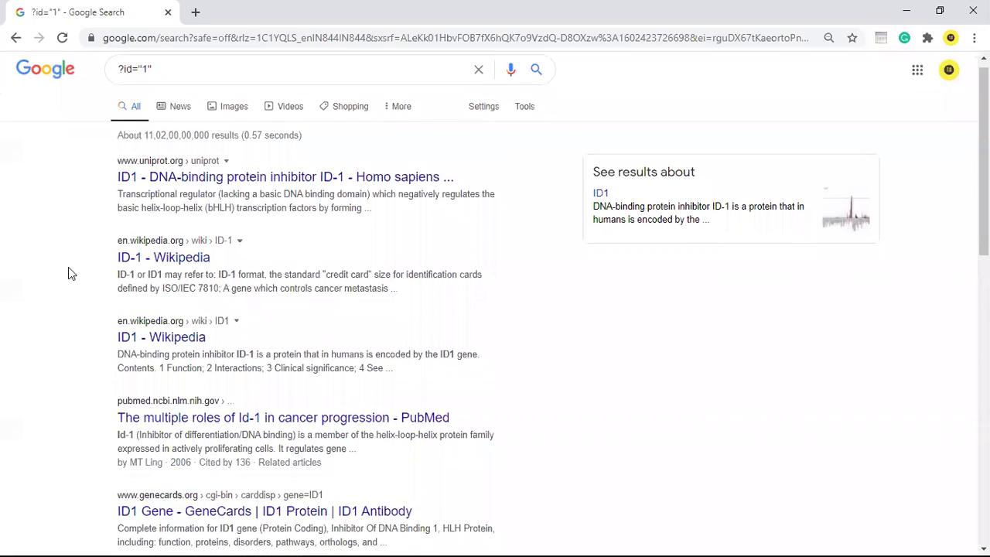
scroll(68, 270, down, 1)
scroll(68, 271, up, 2)
scroll(121, 276, down, 3)
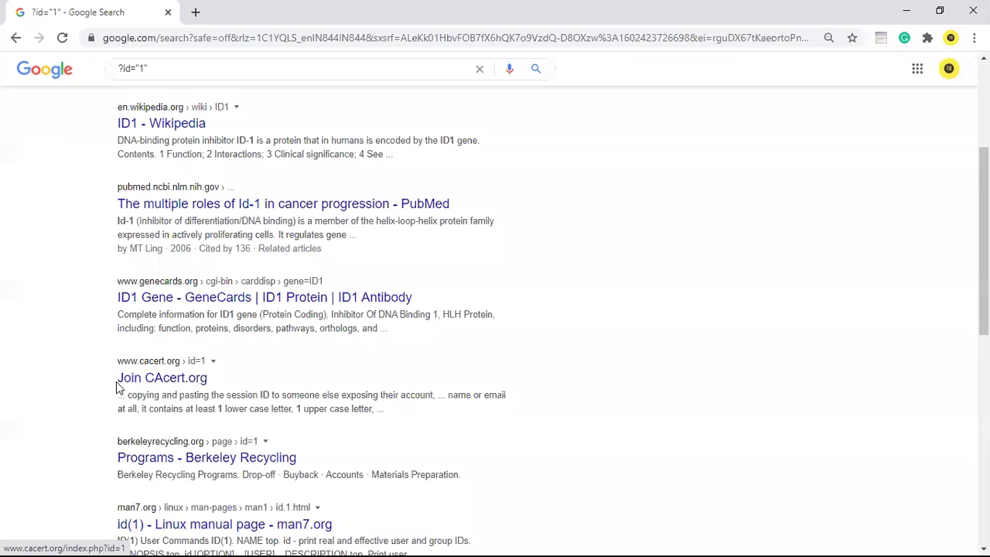
scroll(120, 383, down, 1)
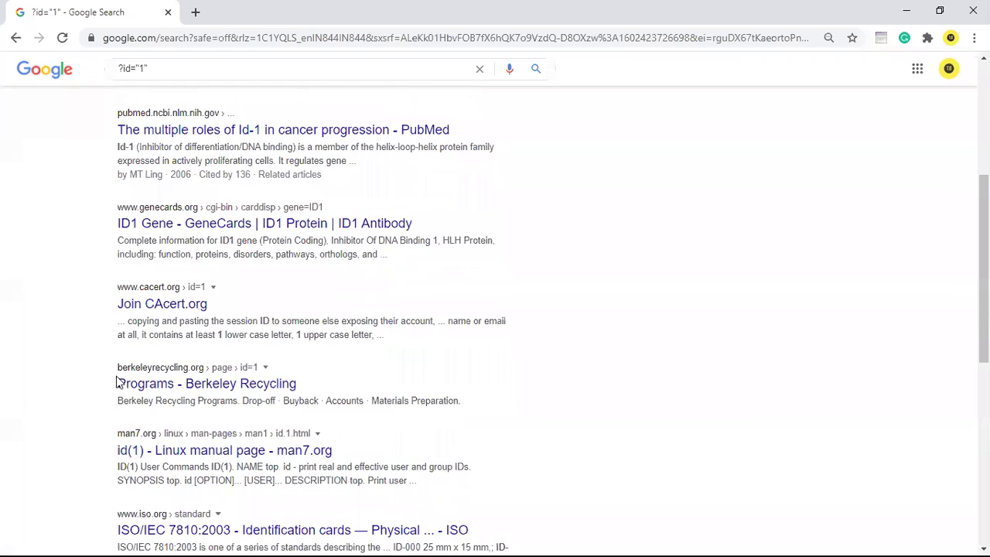
Open the Berkeley Recycling result in a new tab and switch to it
right_click(167, 381)
click(192, 392)
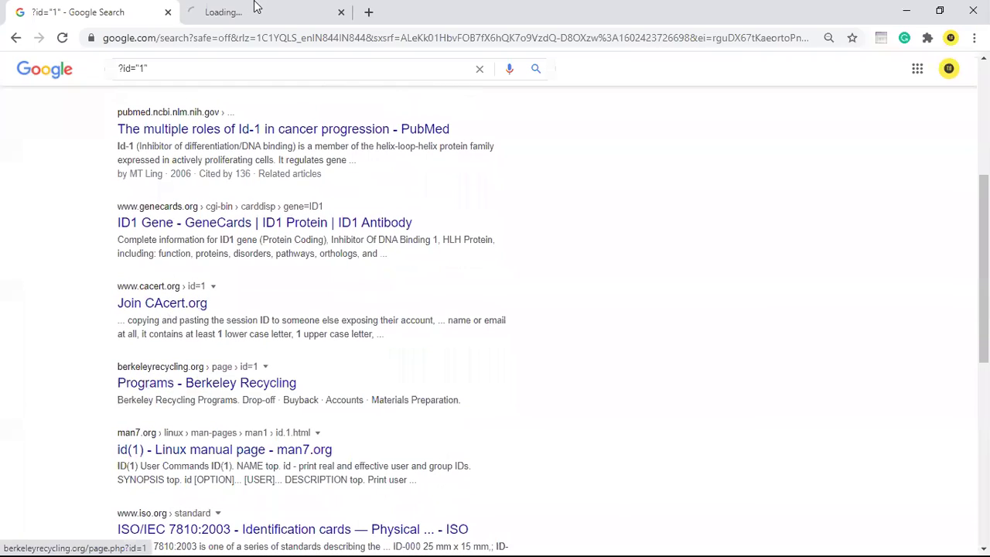
click(256, 12)
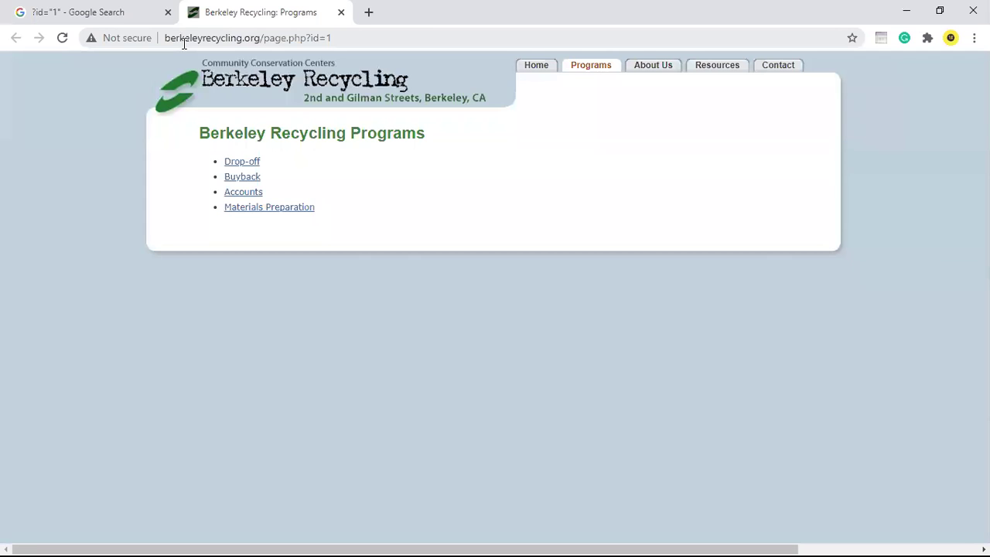
Change the page address from id=1 to id=2, then to id=3
click(184, 44)
key(End)
key(shift+Left)
key(shift+Left)
key(shift+Left)
key(shift+Left)
key(shift+Left)
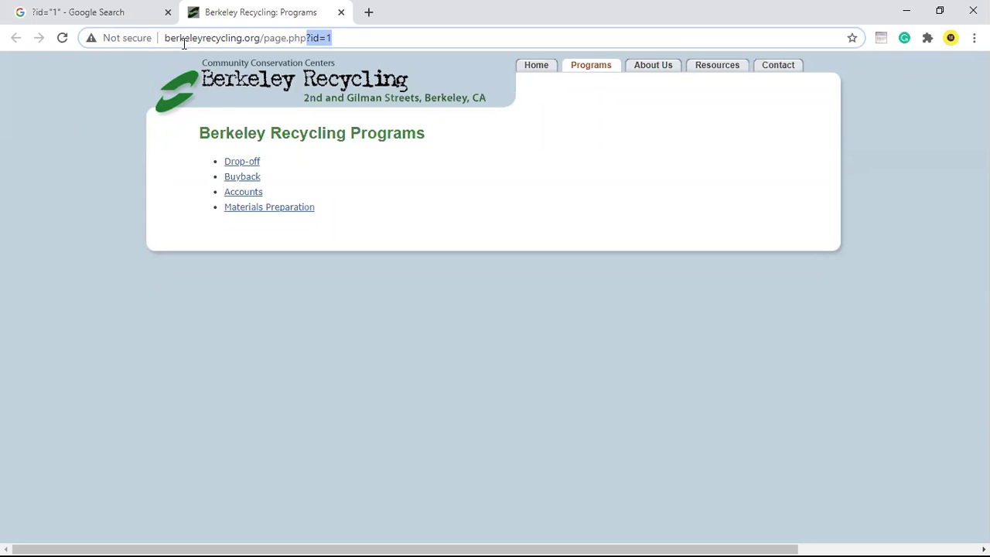
key(End)
key(BackSpace)
text(2)
key(Return)
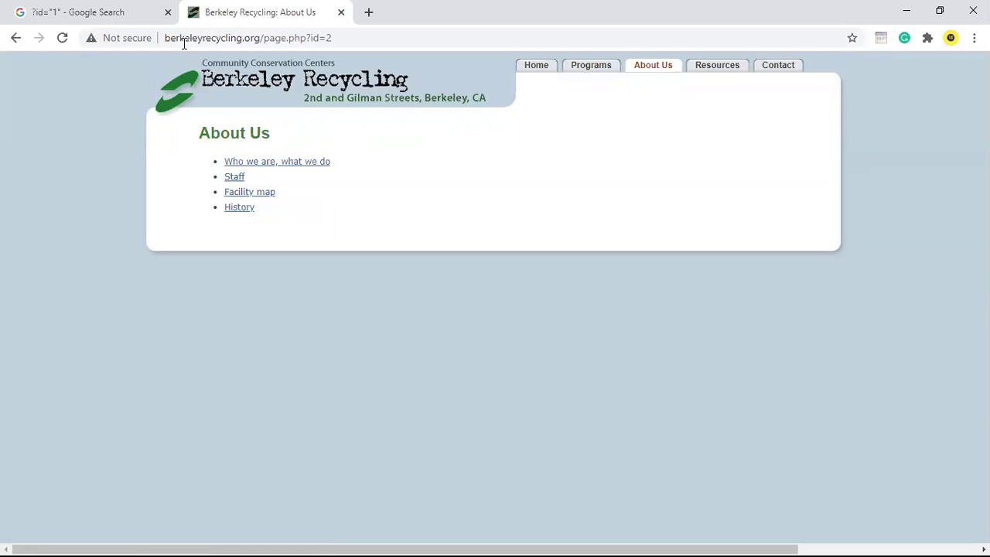
click(183, 44)
key(End)
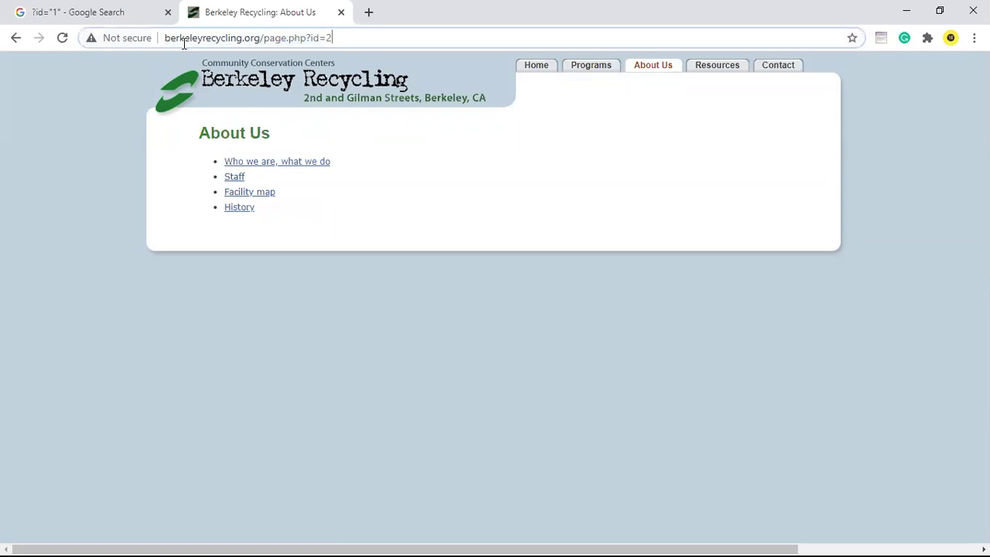
key(BackSpace)
text(3)
key(Return)
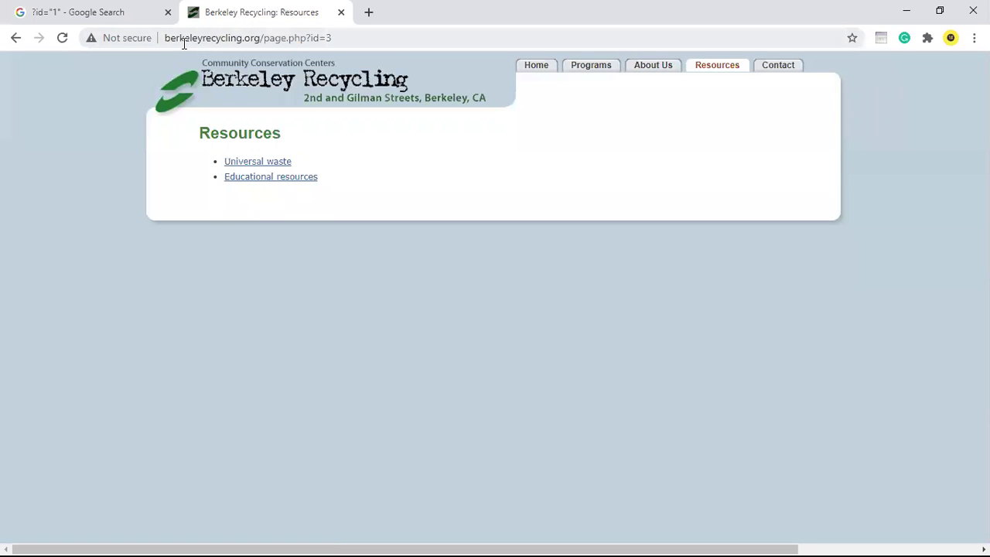
Step the address on to id=4, then id=5 (Drop-off Recycling)
click(183, 44)
key(End)
key(shift+Left)
text(4)
key(Return)
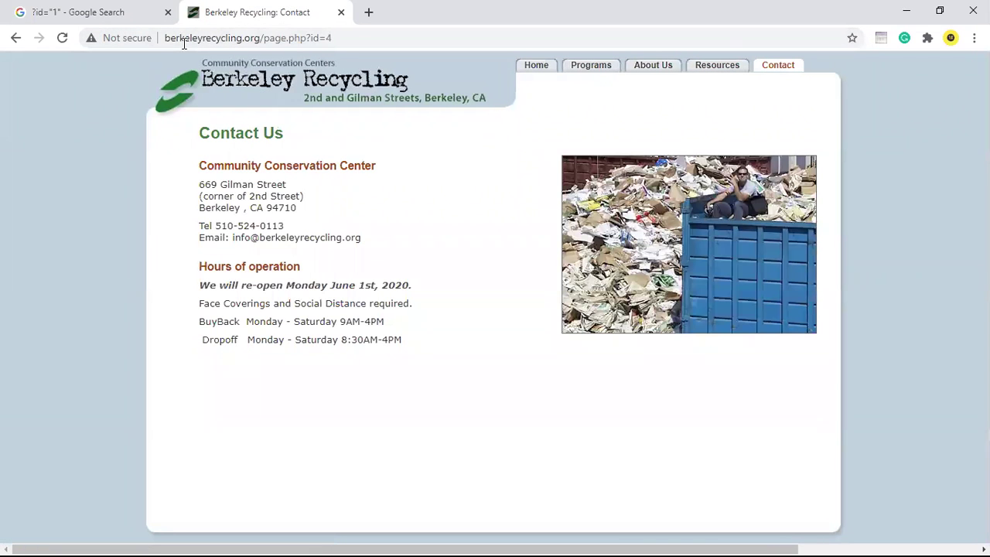
click(183, 44)
key(End)
key(shift+Left)
text(5)
key(Return)
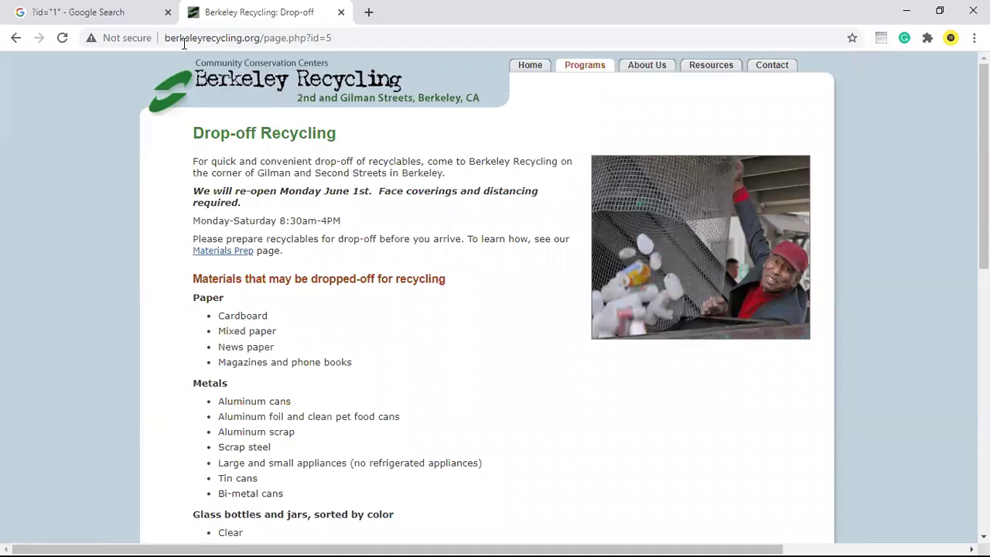
Load the id=6 Buyback page, then delete the id value from the address
click(183, 44)
key(End)
key(shift+Left)
text(6)
key(Return)
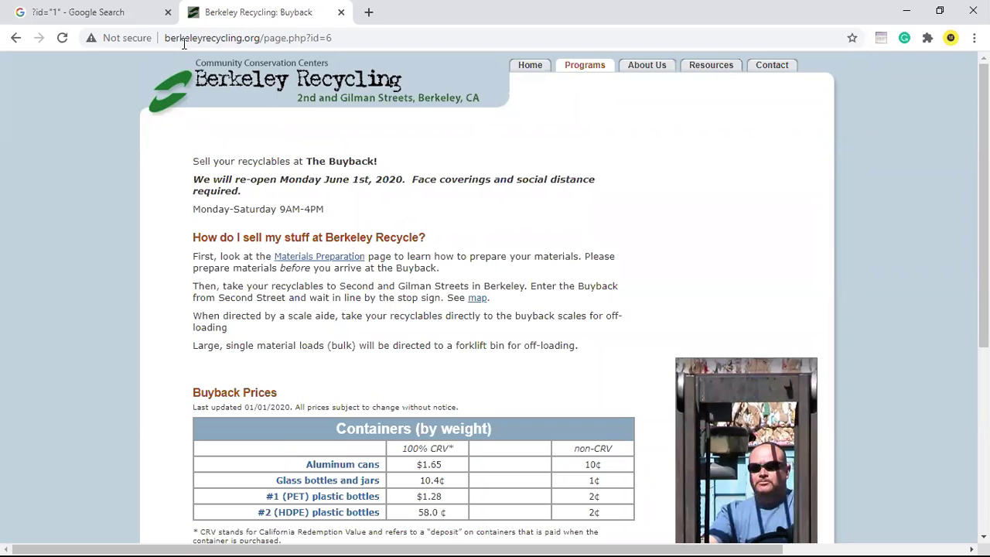
click(183, 44)
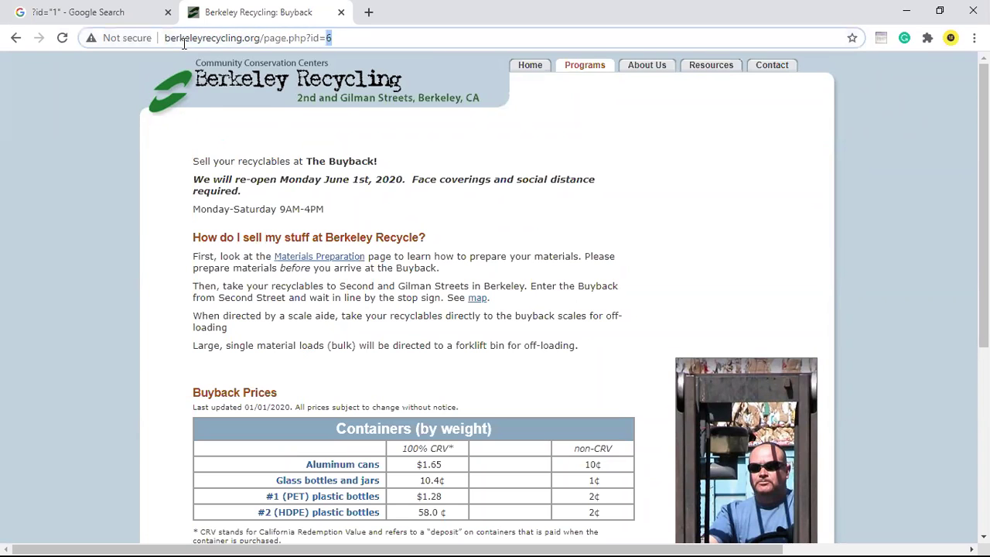
key(End)
key(BackSpace)
key(BackSpace)
key(BackSpace)
key(BackSpace)
key(Return)
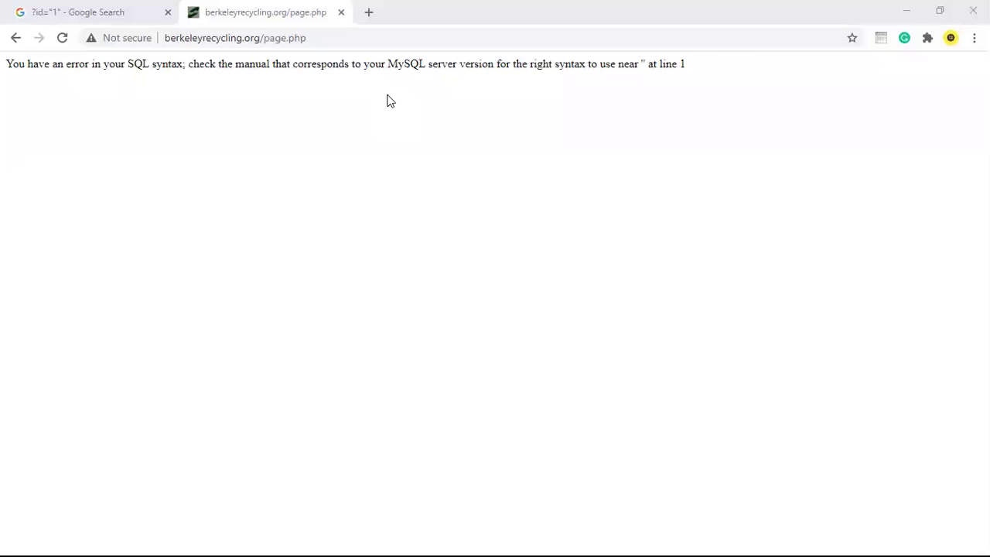
click(16, 37)
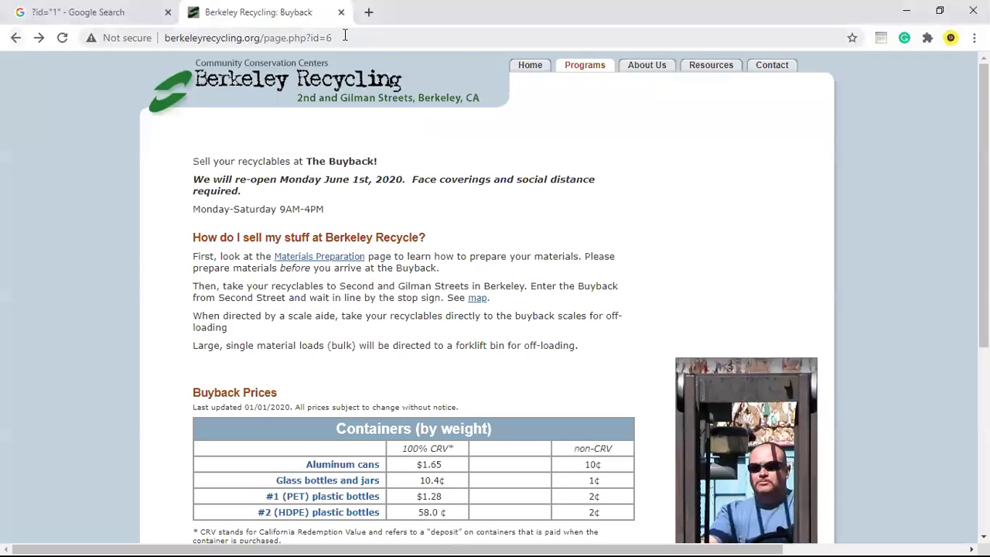
Append an apostrophe after id=6 in the address and load page.php?id=6'
click(396, 37)
click(425, 43)
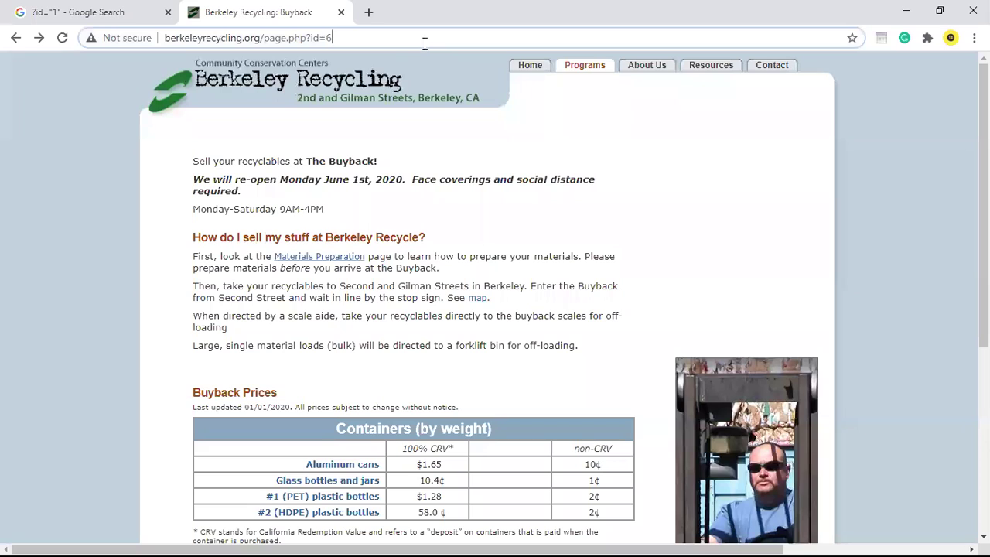
key(shift+Left)
click(424, 43)
text(')
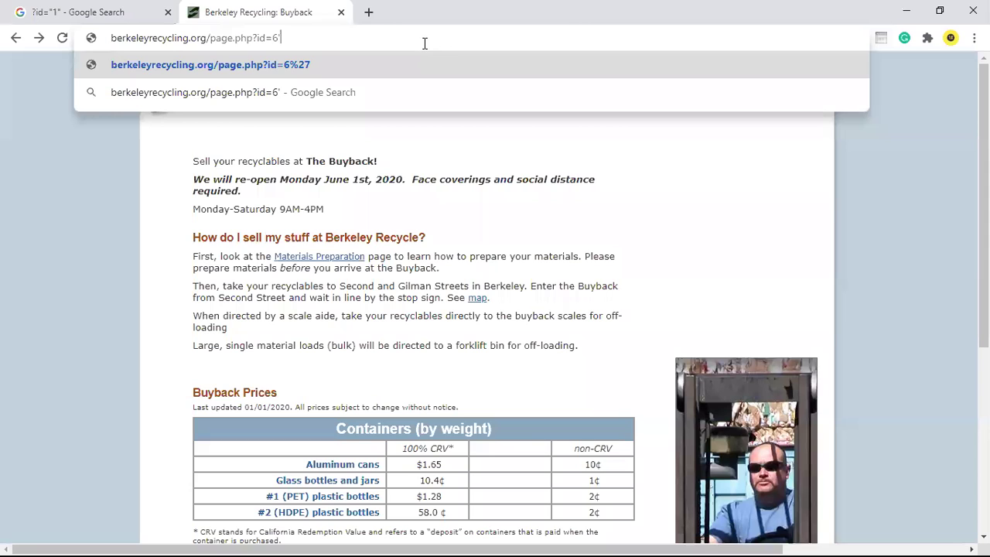
key(Return)
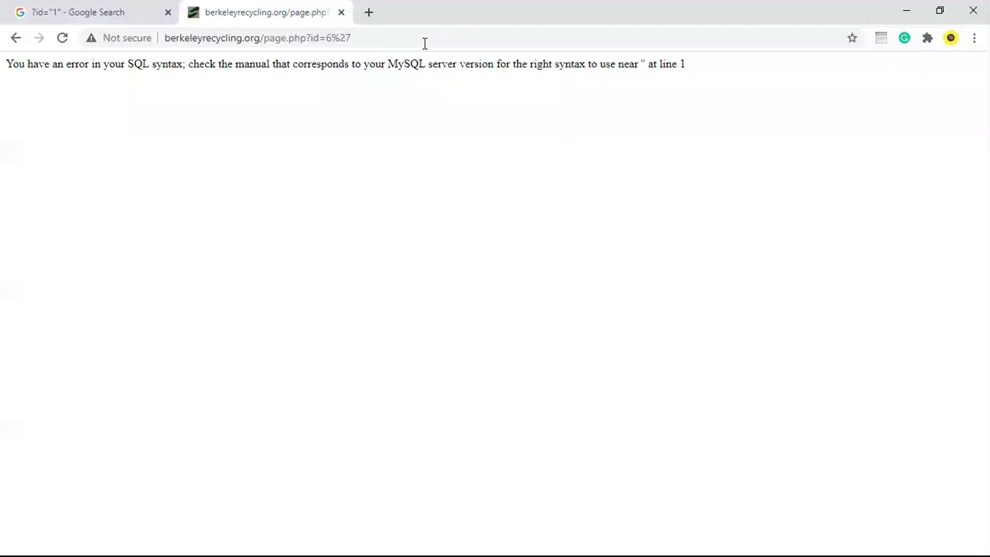
Remove %27 to reload the id=6 Buyback page, then open a blank new tab
click(424, 43)
click(425, 43)
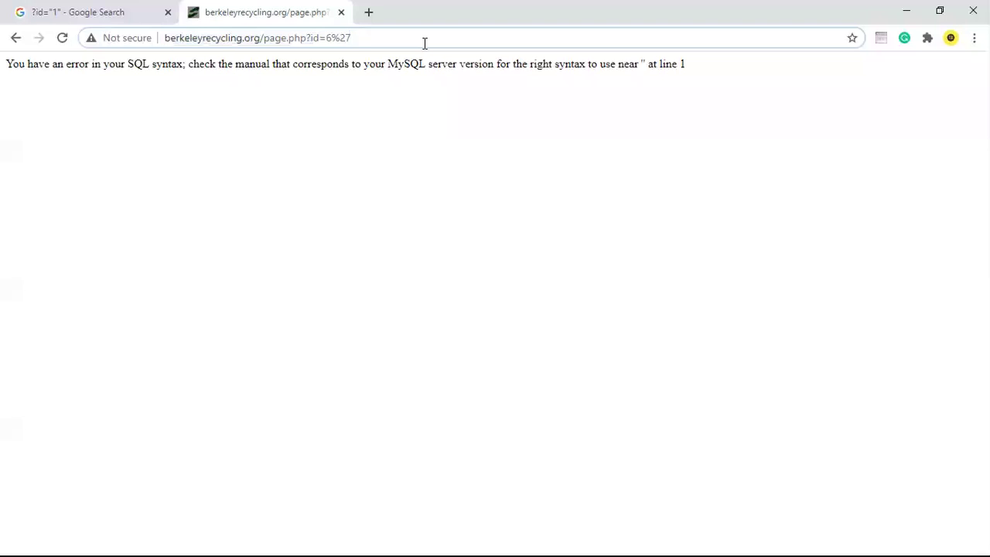
key(BackSpace)
key(BackSpace)
key(BackSpace)
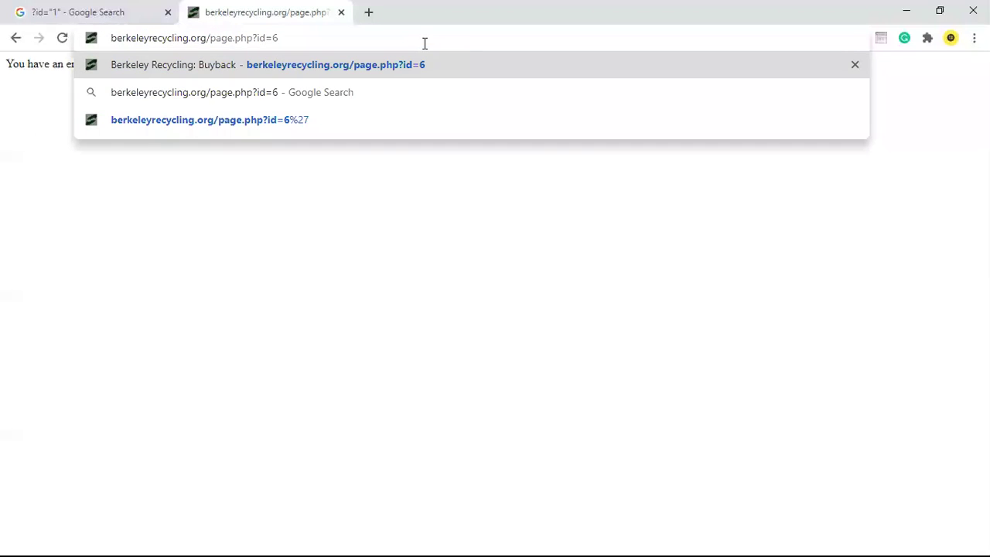
key(Return)
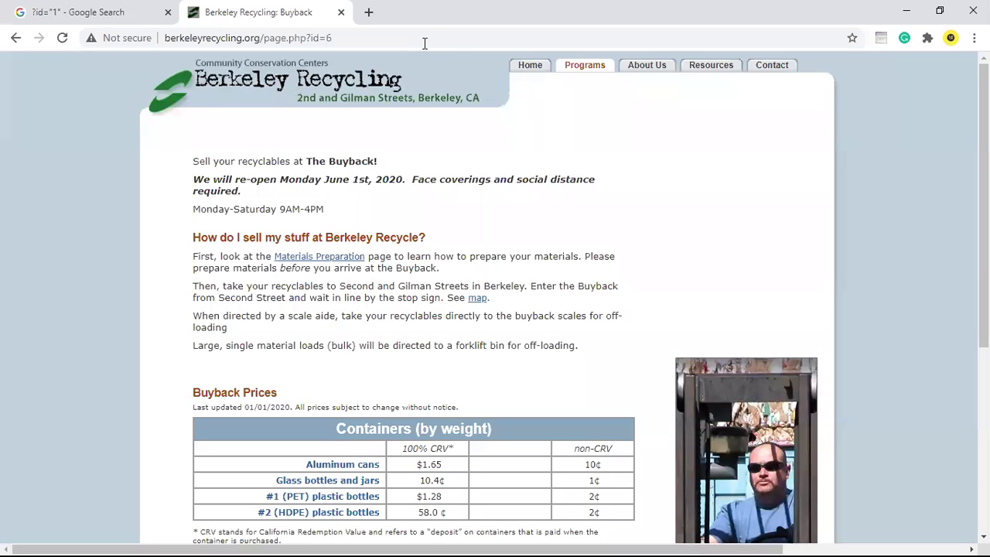
click(368, 11)
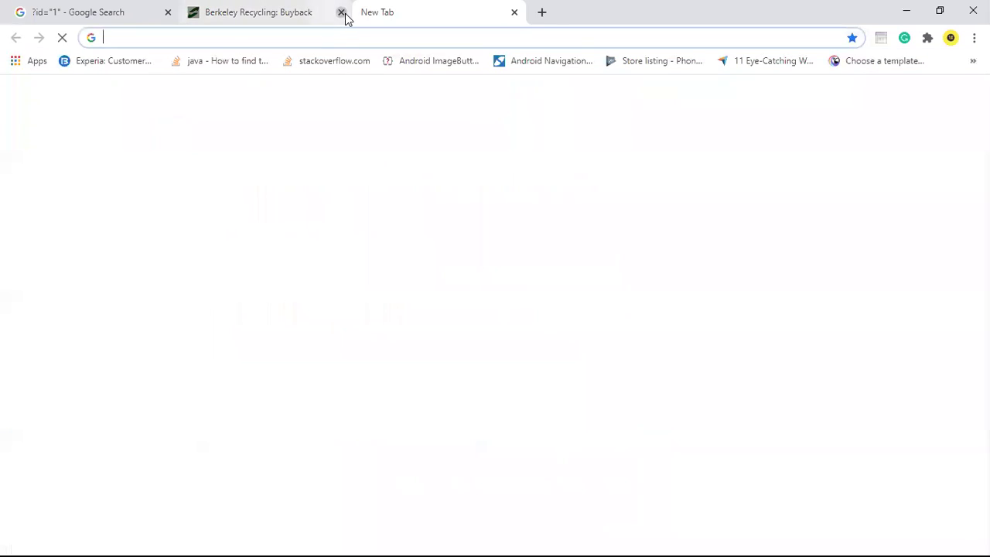
Close the Berkeley Recycling tab and switch to the Important Terms document in Word
click(343, 14)
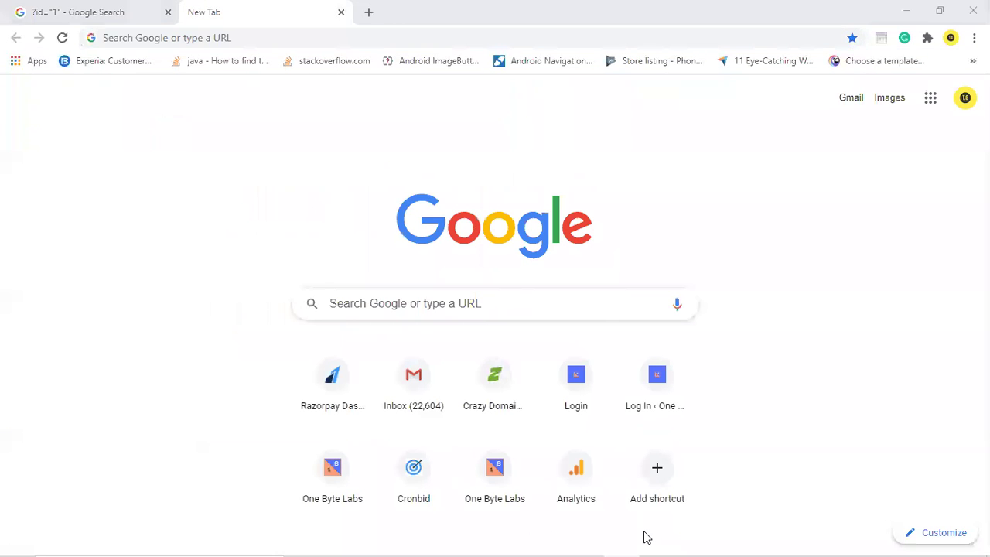
key(super+Tab)
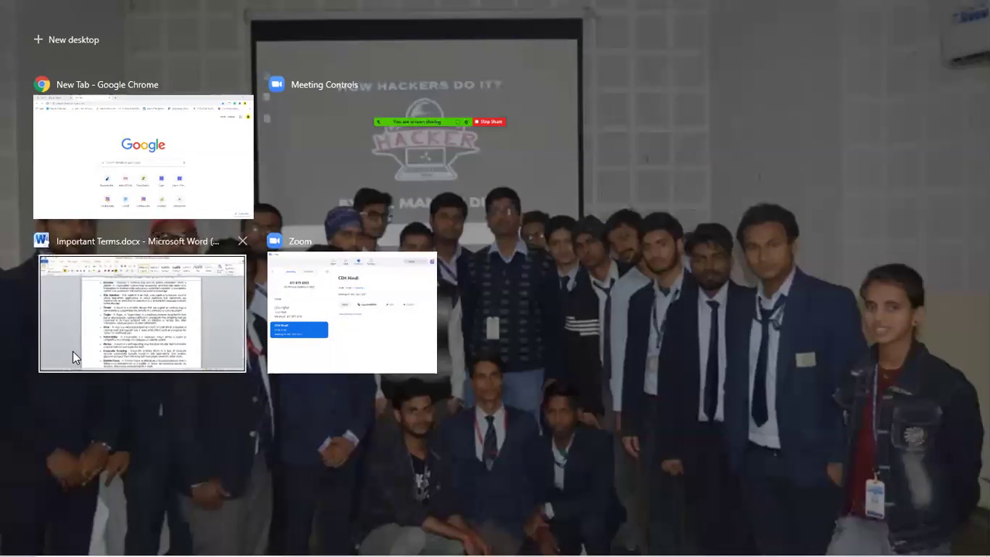
click(73, 351)
scroll(427, 310, down, 20)
scroll(429, 376, up, 9)
scroll(430, 402, up, 7)
scroll(431, 416, up, 1)
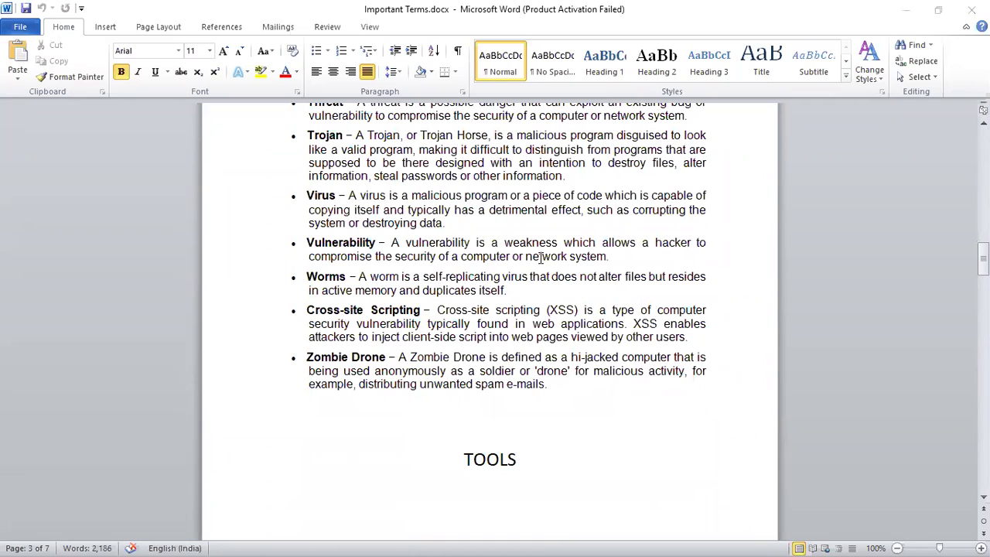
Return to Chrome's new tab through Task View and bring up the browsing history
key(super+Tab)
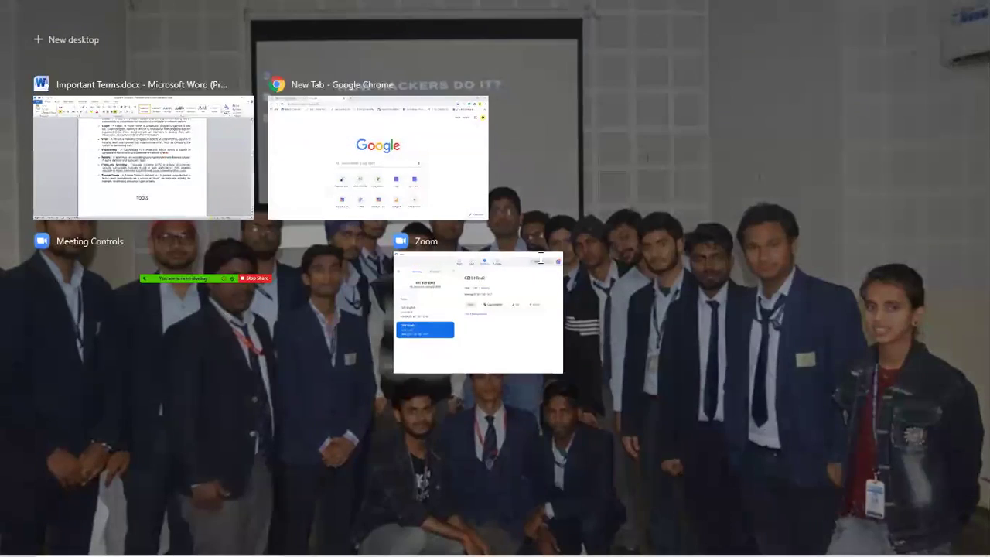
click(440, 142)
click(116, 9)
click(271, 7)
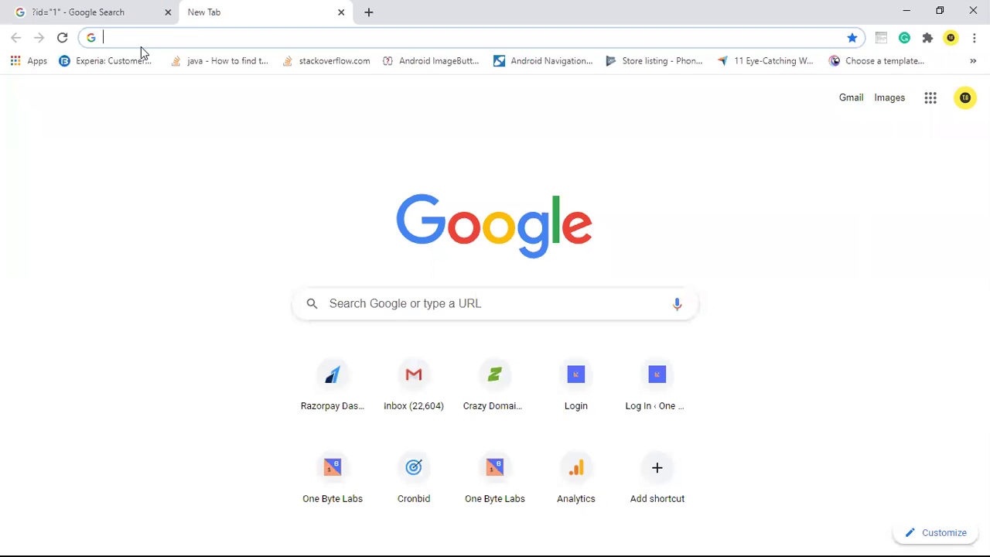
key(ctrl+h)
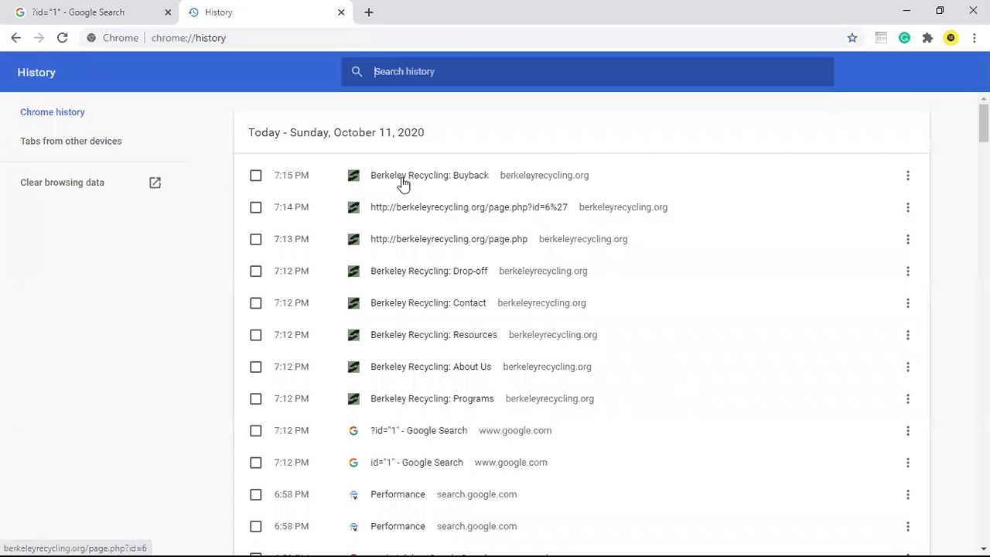
Reopen the 'Berkeley Recycling: Buyback' entry from today's History list
click(402, 178)
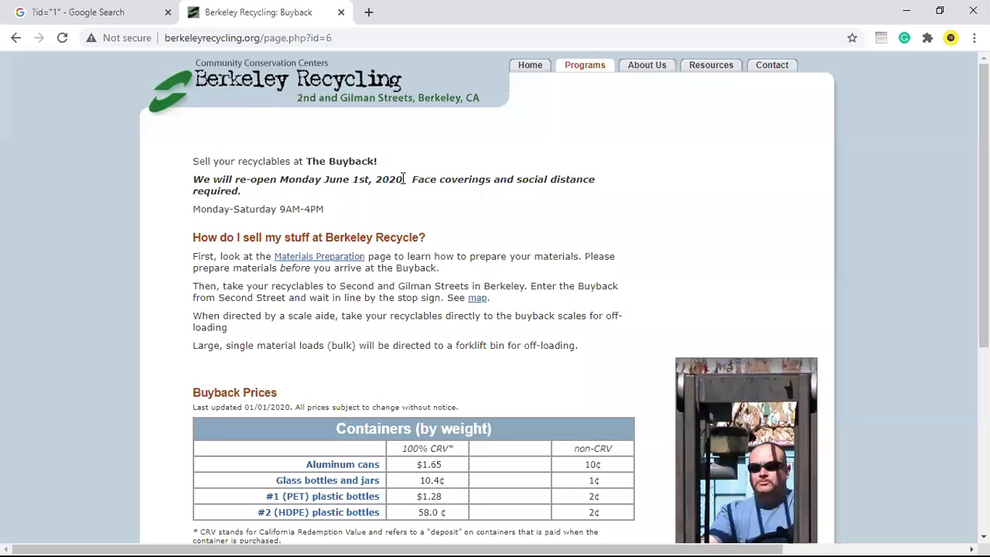
Visit the Berkeley Recycling Home, Programs and About Us pages, then bring up Task View
click(525, 67)
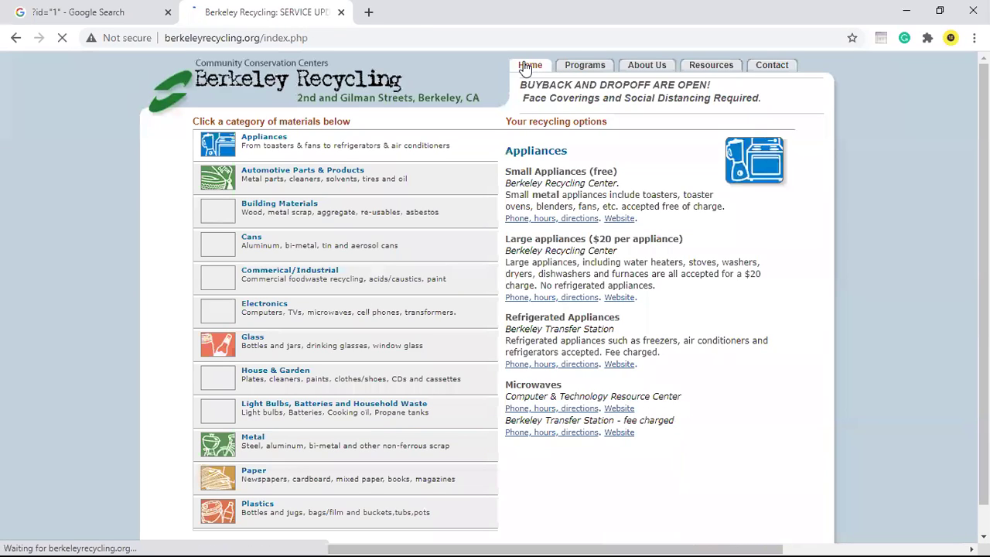
mouse_move(584, 65)
click(600, 68)
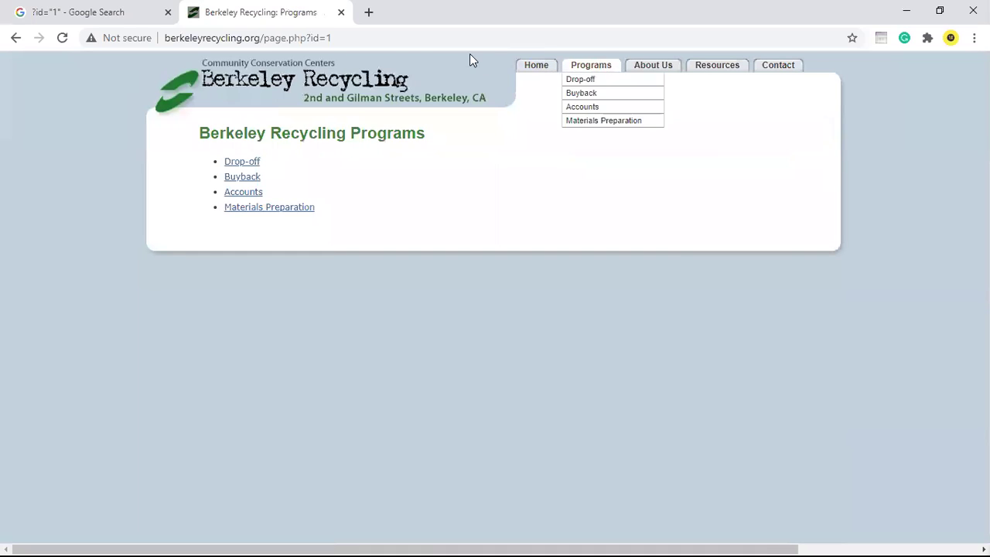
click(650, 70)
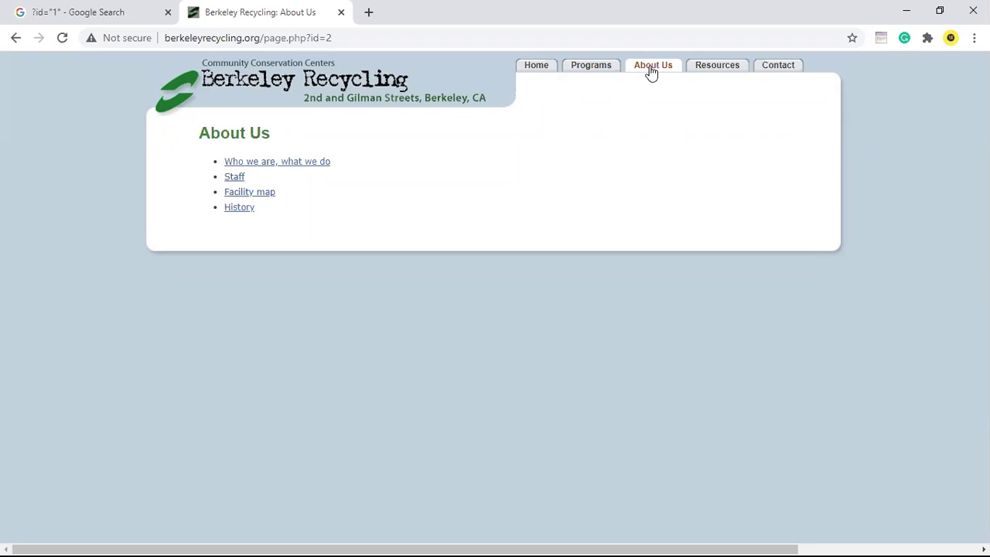
key(super+Tab)
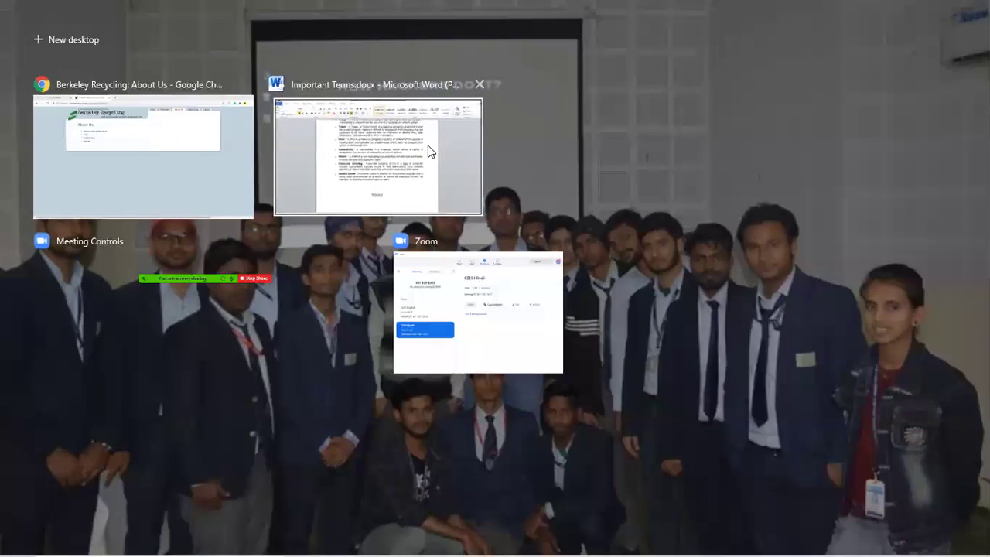
Switch to Important Terms.docx in Word, then minimize Word to return to Chrome
click(430, 151)
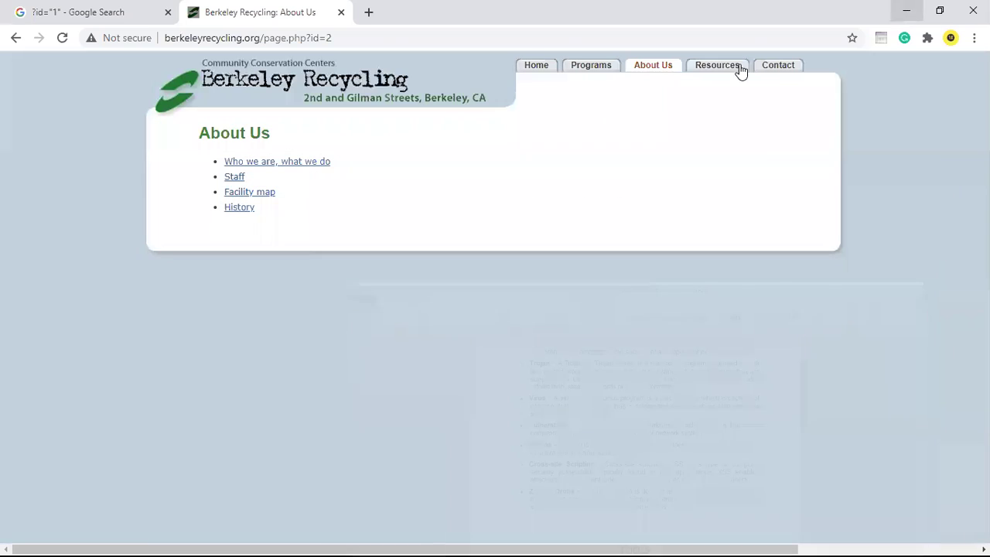
click(905, 9)
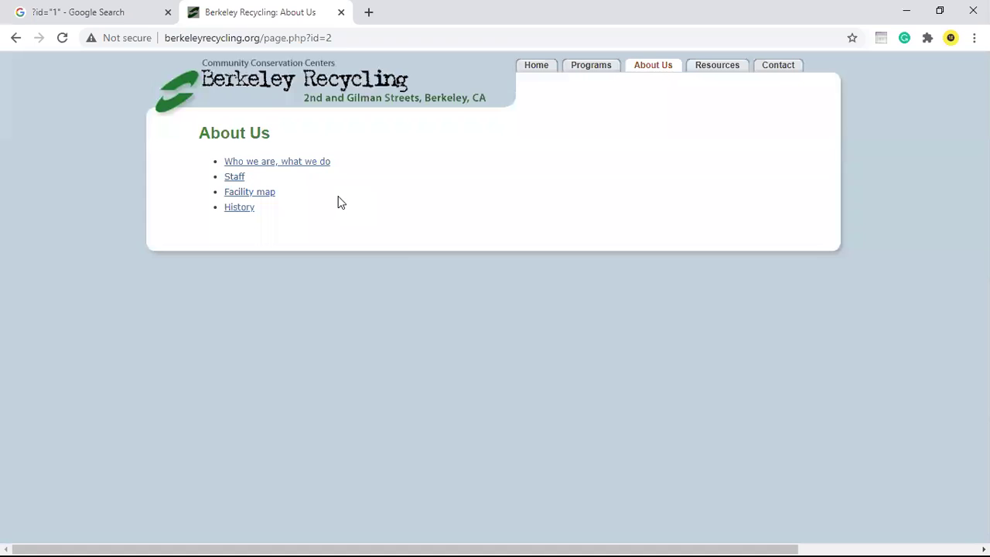
Inspect the About Us page and check the Application panel's Cache Storage and Application Cache
right_click(162, 302)
click(224, 467)
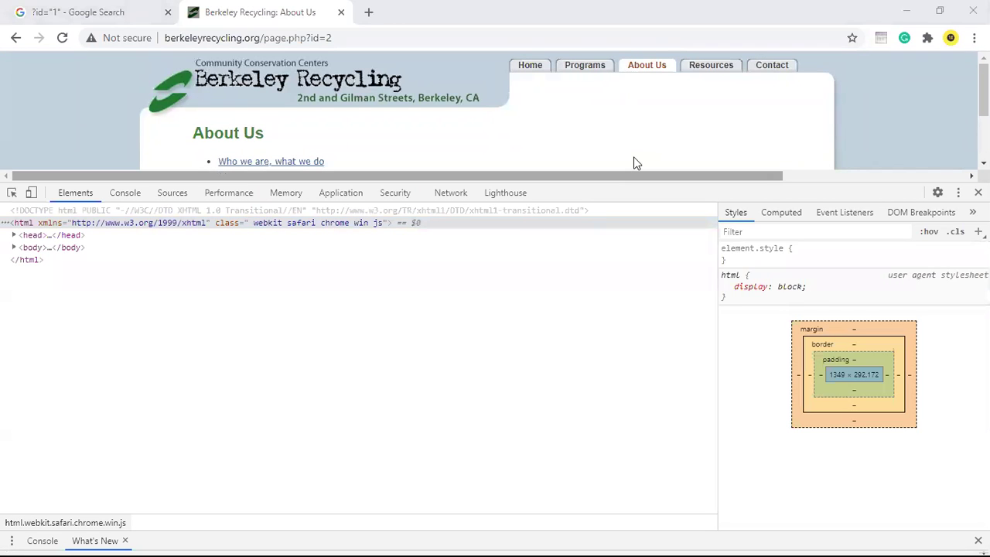
click(341, 194)
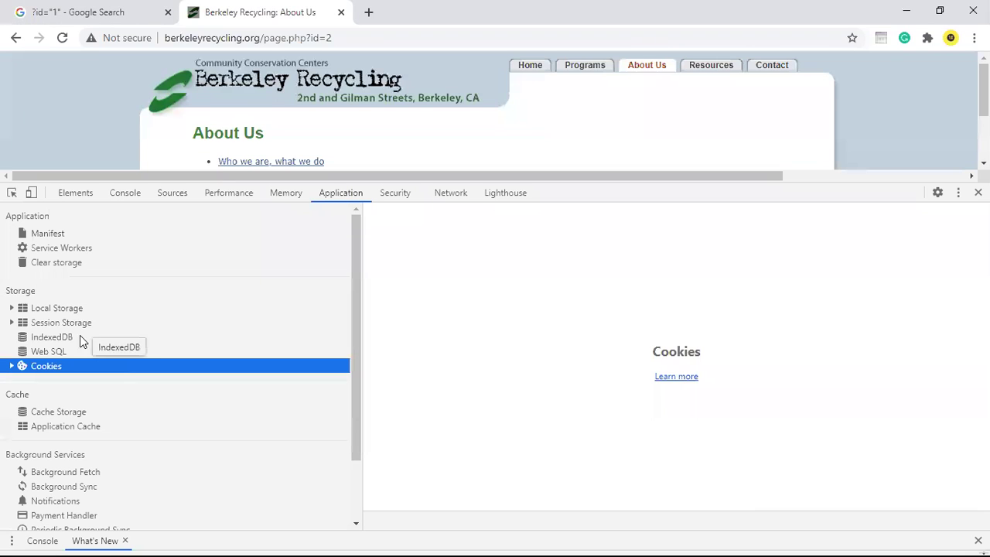
click(66, 410)
click(66, 425)
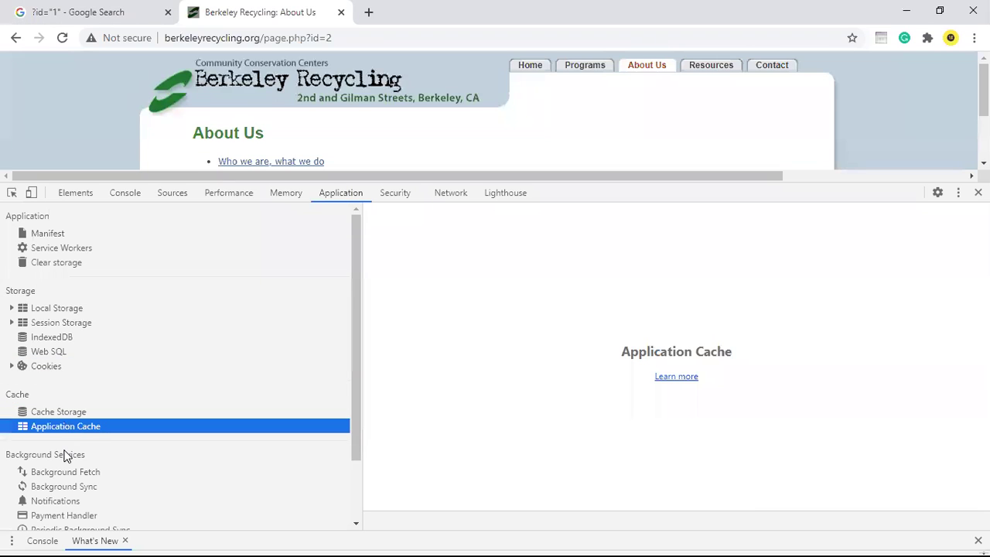
Expand Cookies to view berkeleyrecycling.org's cookies, then look at Web SQL and IndexedDB
click(51, 368)
click(14, 365)
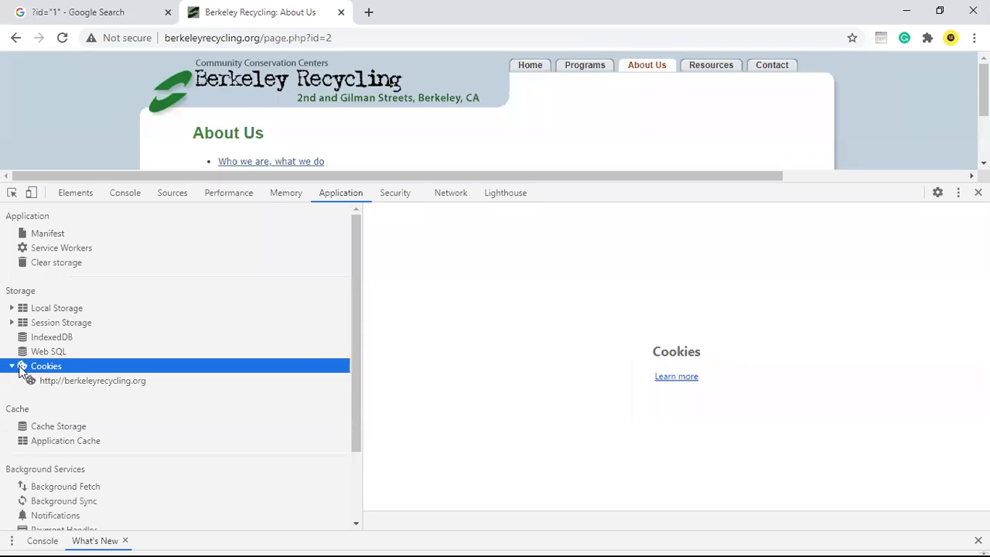
click(38, 378)
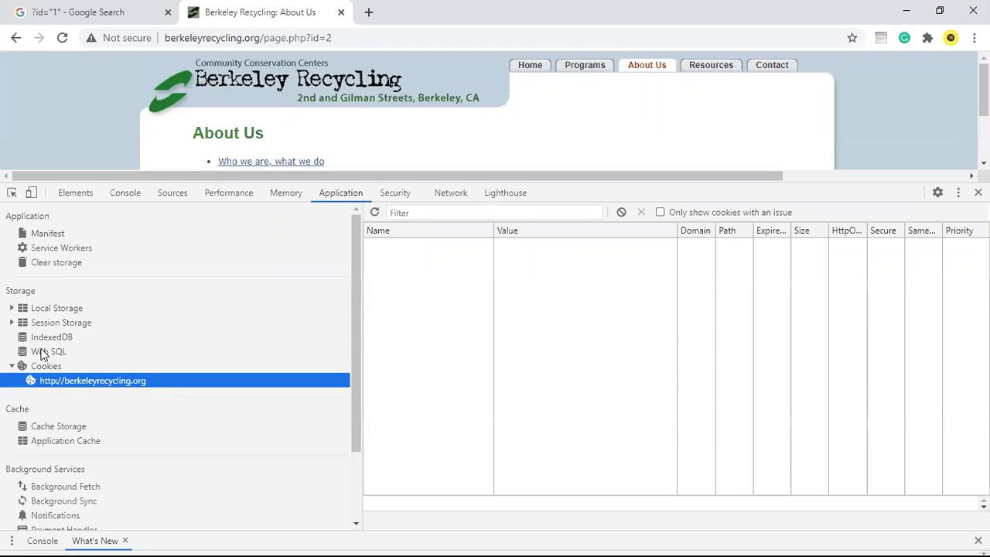
click(42, 352)
click(38, 337)
View the site's session and local storage, which hold no entries, then close the tab
click(12, 322)
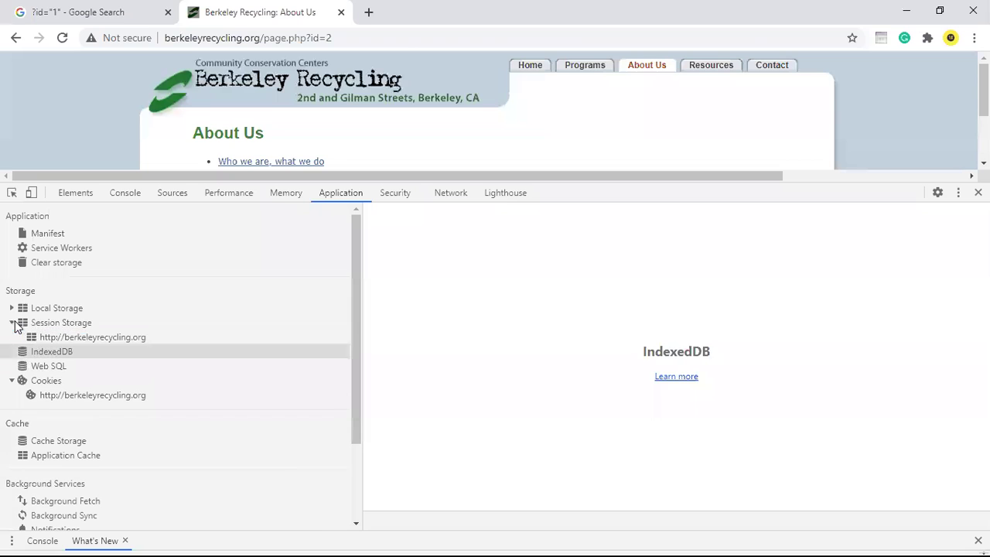
click(37, 335)
click(34, 309)
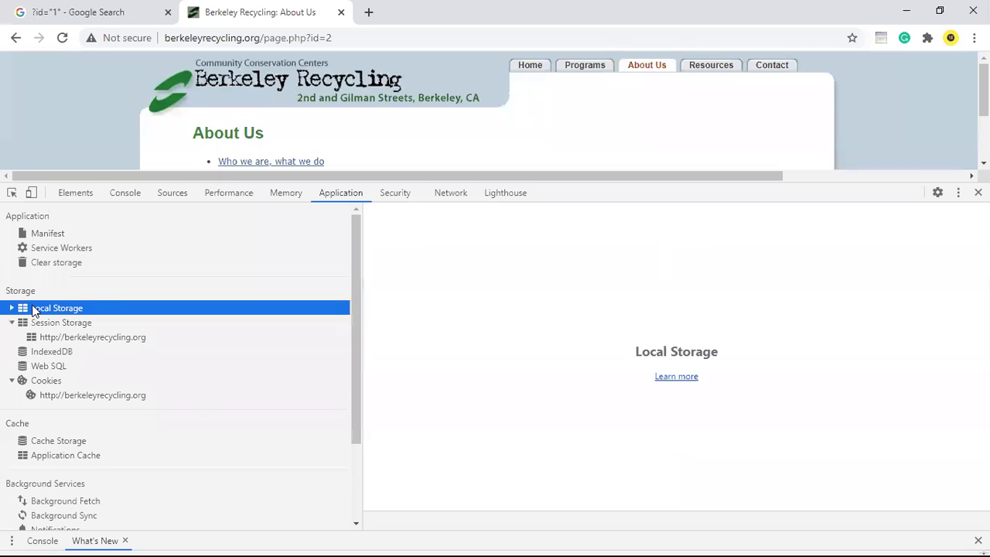
click(12, 308)
click(48, 322)
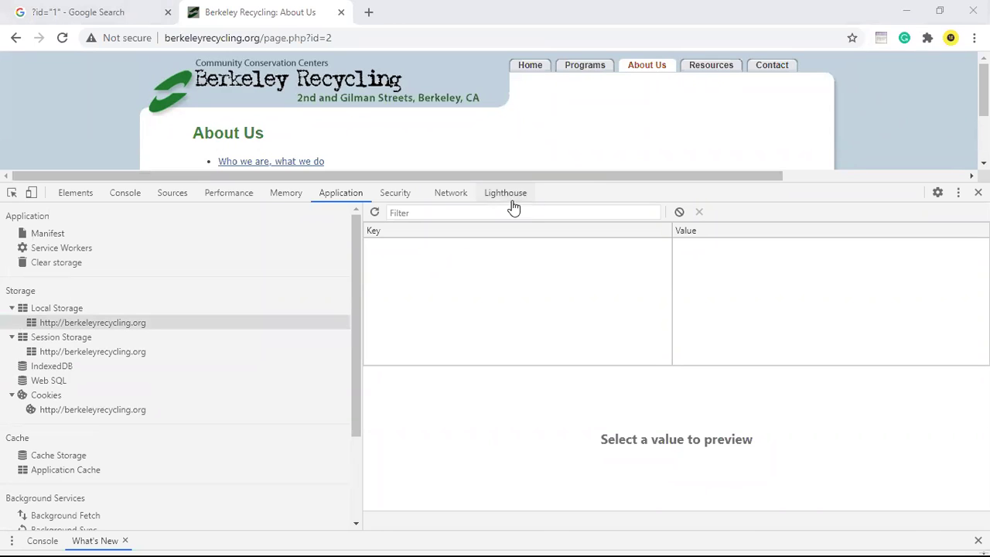
click(385, 244)
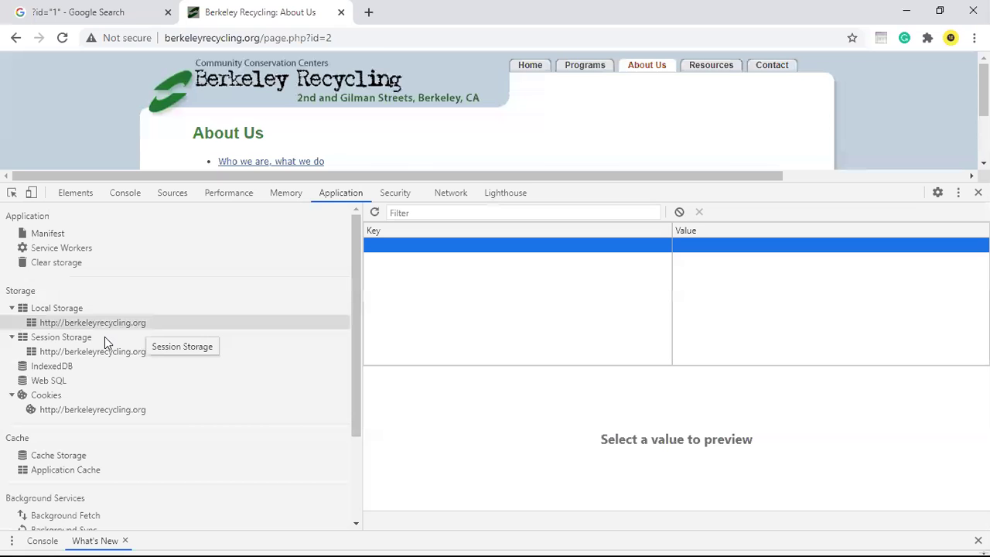
click(341, 12)
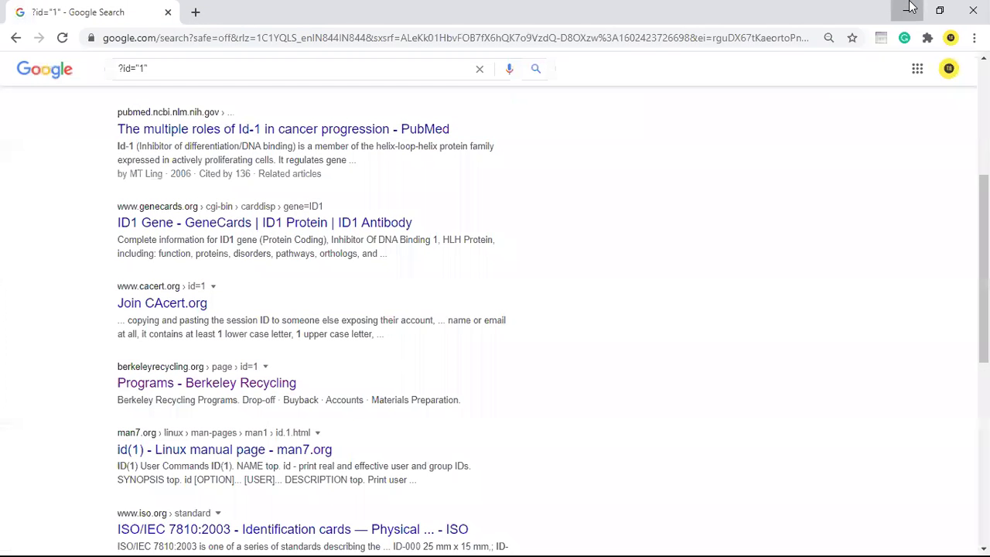
Minimize Chrome and restore Important Terms.docx at the TOOLS section's NMAP description
click(909, 8)
click(689, 541)
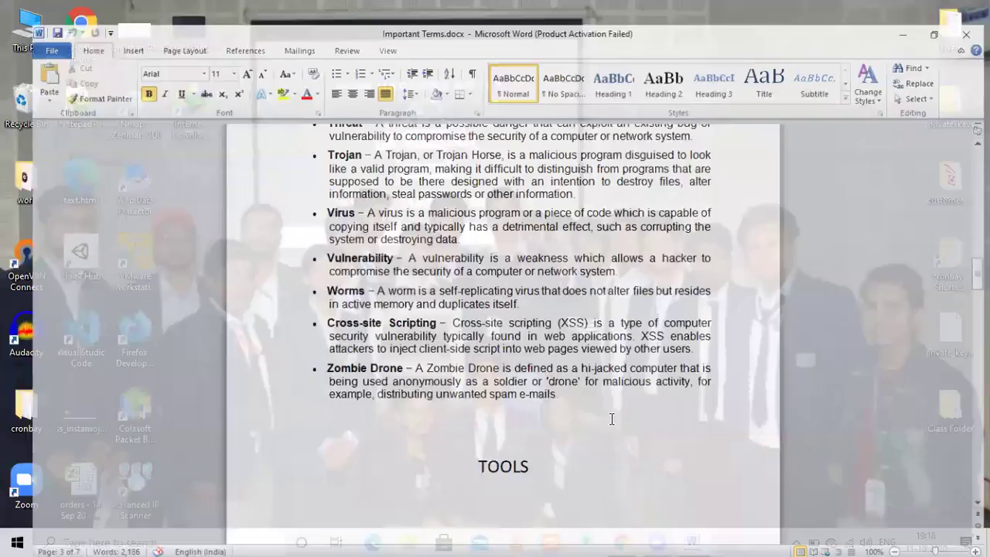
scroll(592, 390, down, 10)
scroll(594, 392, up, 8)
scroll(593, 391, up, 1)
scroll(594, 391, down, 3)
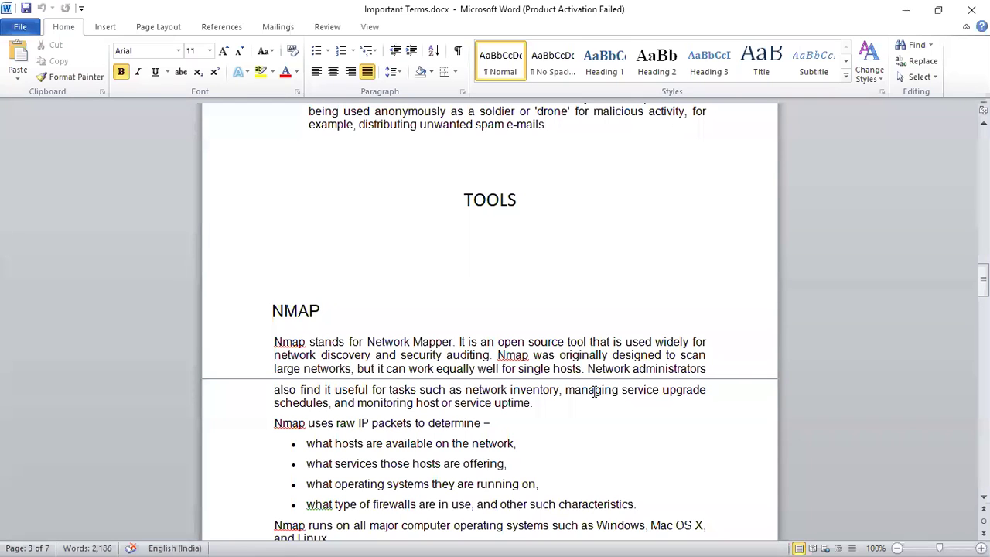
Bring Chrome back from behind Word and search Google for 'DVWa'
click(905, 9)
click(621, 547)
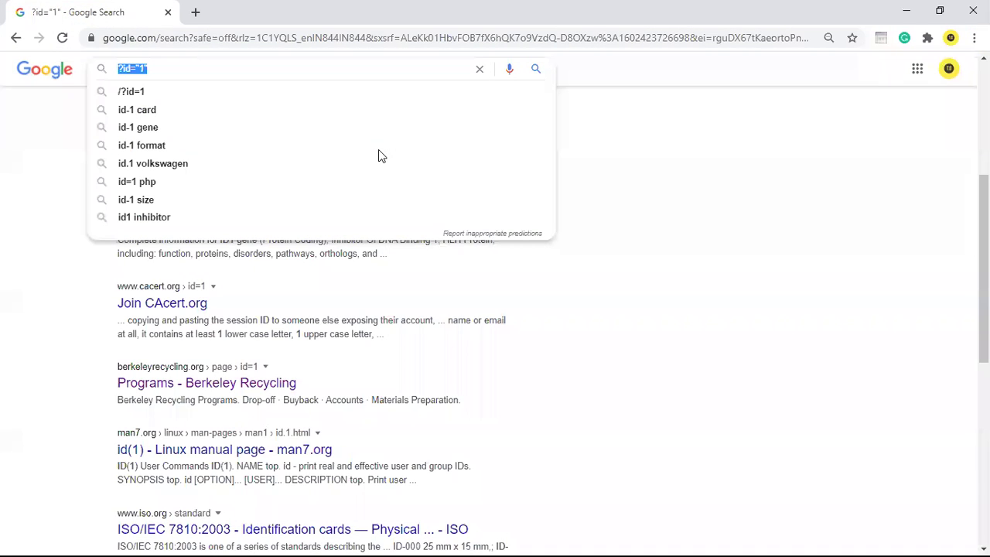
text(DVWa)
key(Return)
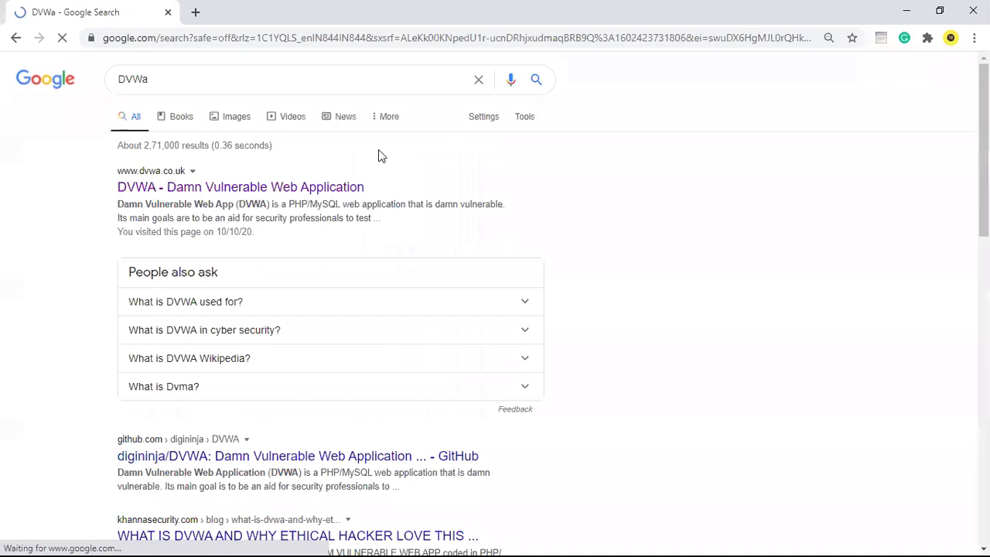
Open the dvwa.co.uk result in a new tab, view it, then return to the search results
right_click(194, 190)
click(224, 193)
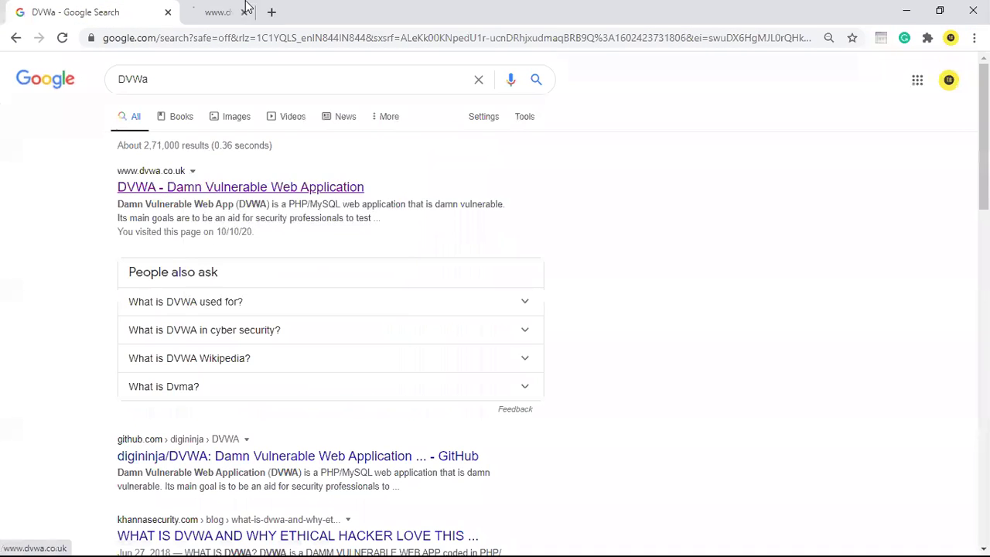
click(246, 4)
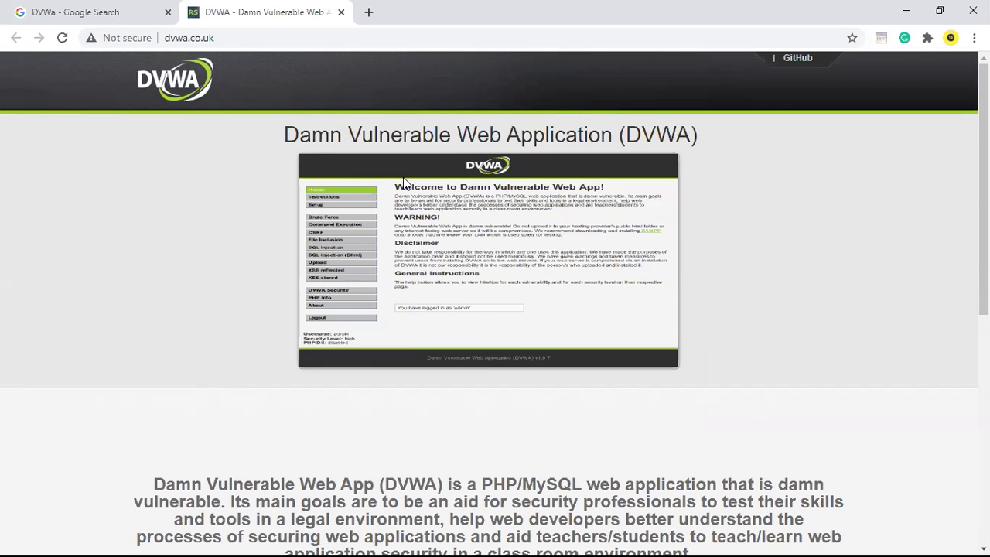
click(127, 7)
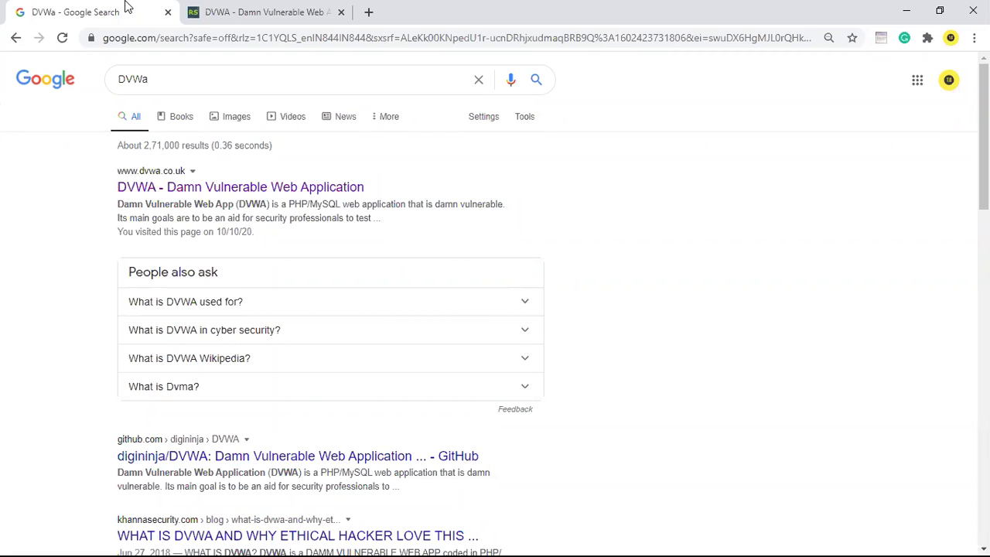
Switch to the 'DVWA - Damn Vulnerable Web App' tab at dvwa.co.uk
click(205, 8)
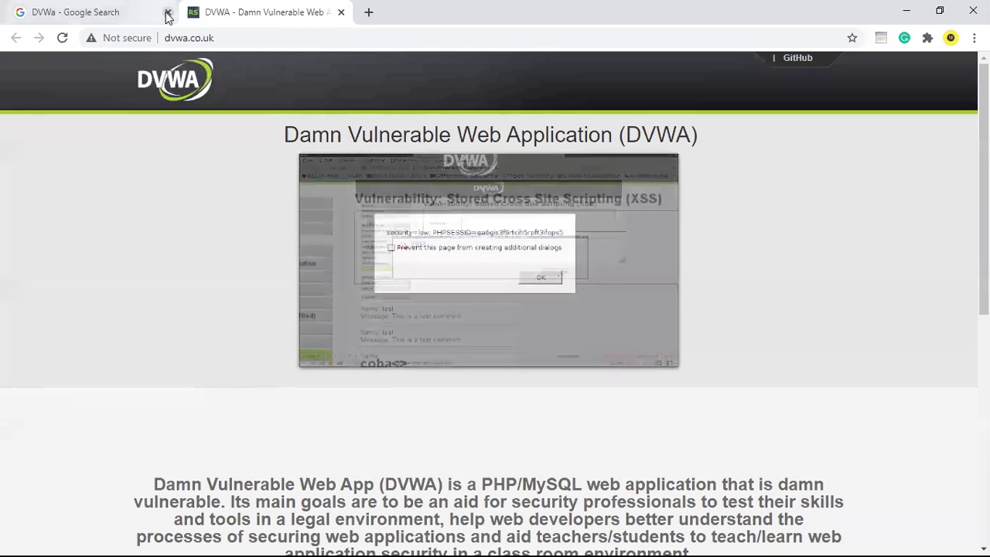
Close the 'DVWa - Google Search' tab, leaving only dvwa.co.uk open
click(168, 12)
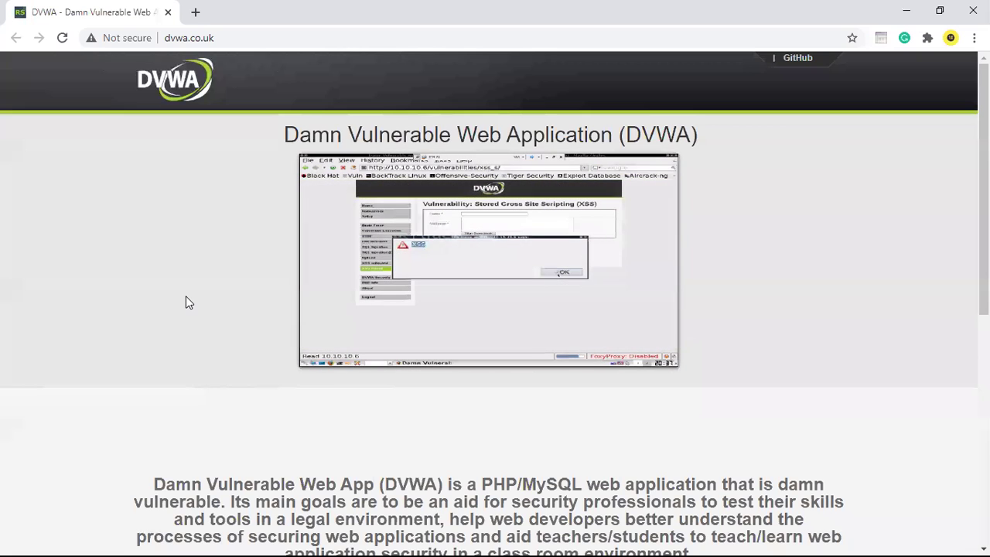
Launch Command Prompt via Windows search and ping kjergjore.com, which fails to find the host
key(super)
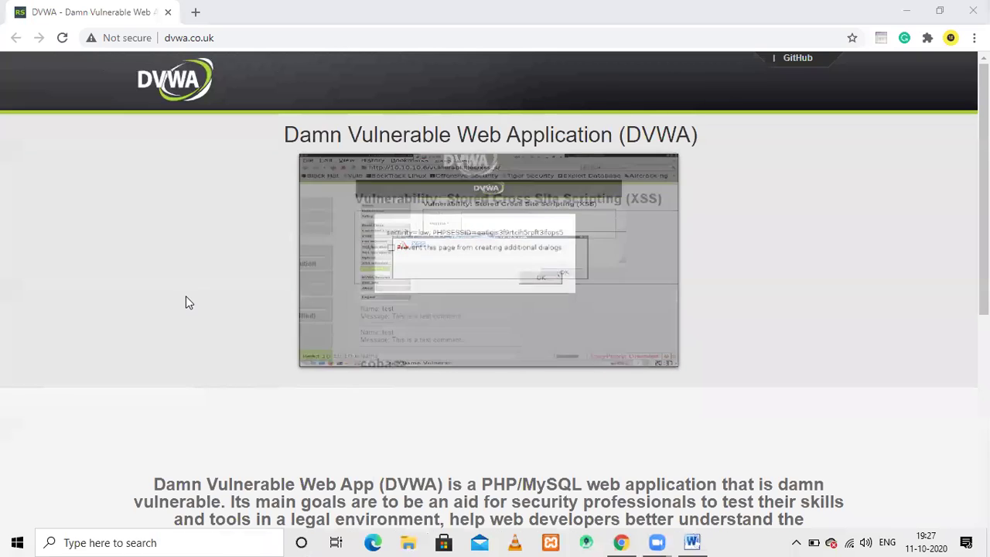
text(cmd)
key(Return)
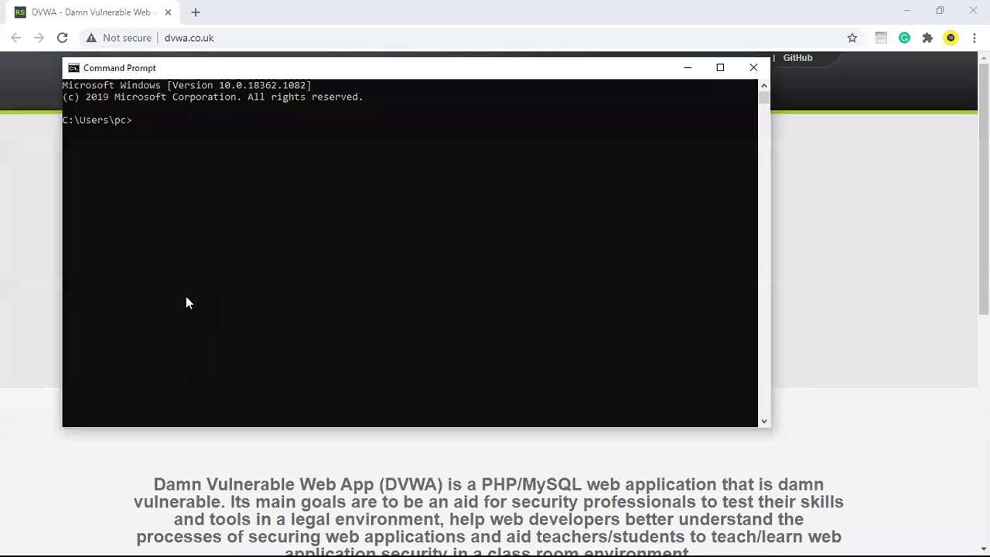
text(ping )
text(kjergjore.com)
key(Return)
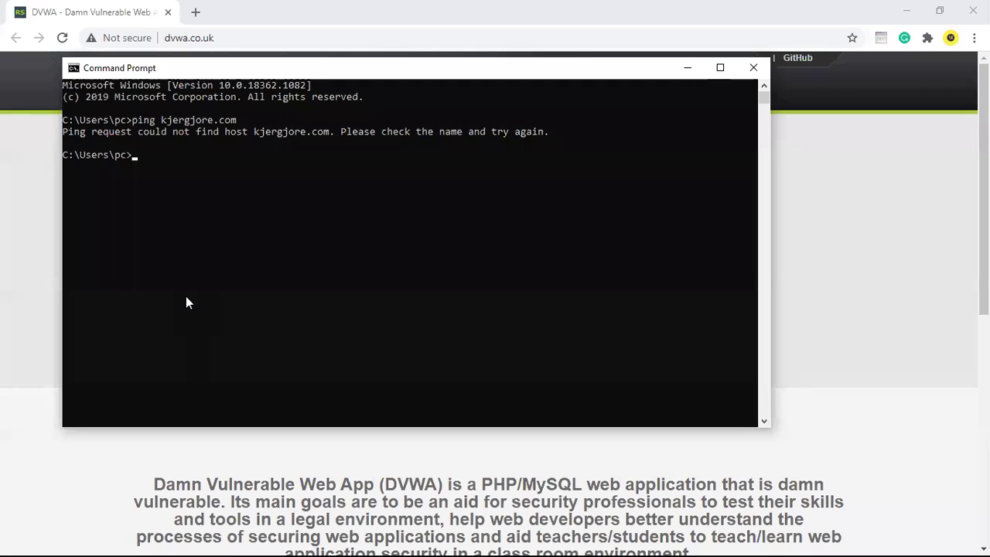
Enter the command ping dvwa.co.uk at the new prompt
text(ping)
text( dvwa)
text(.co.)
text(uk)
Run ping dvwa.co.uk, showing 4 of 4 packets received, and select the IP 178.79.147.242
key(Return)
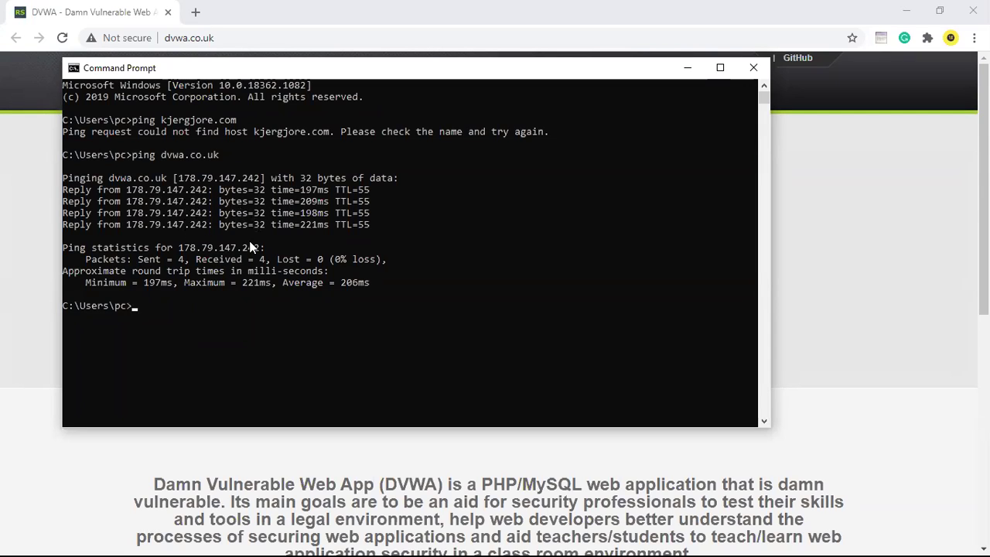
click(177, 260)
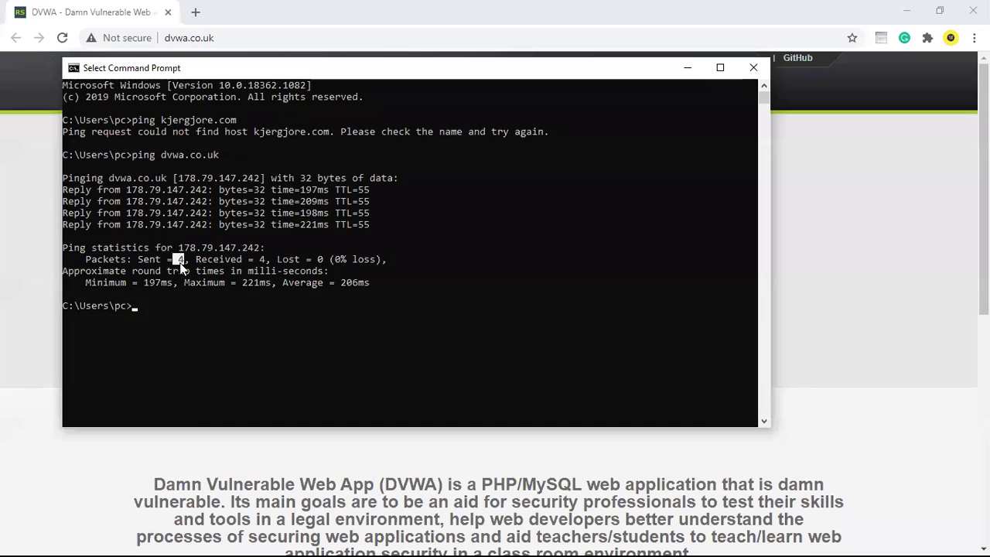
click(258, 262)
click(191, 308)
text(ping)
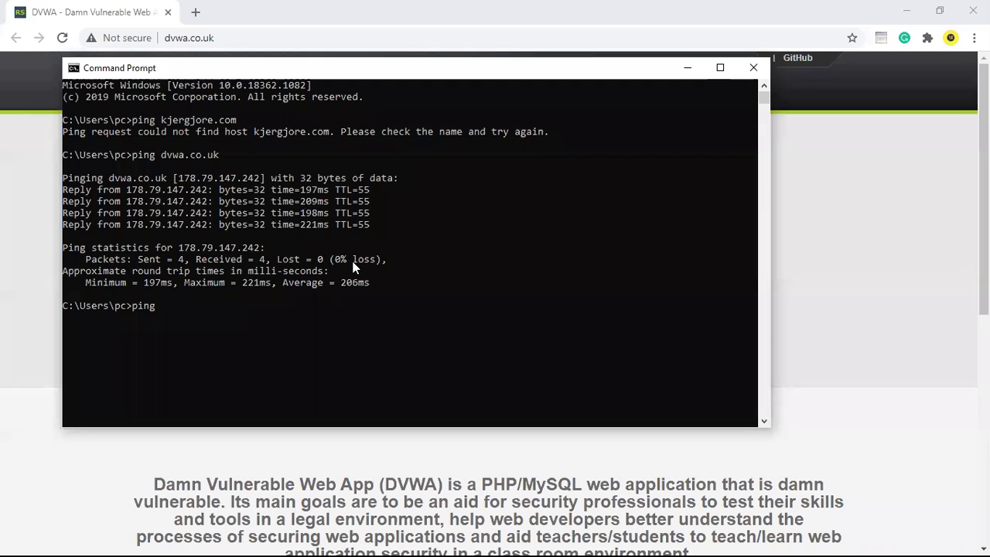
drag(261, 253, 196, 250)
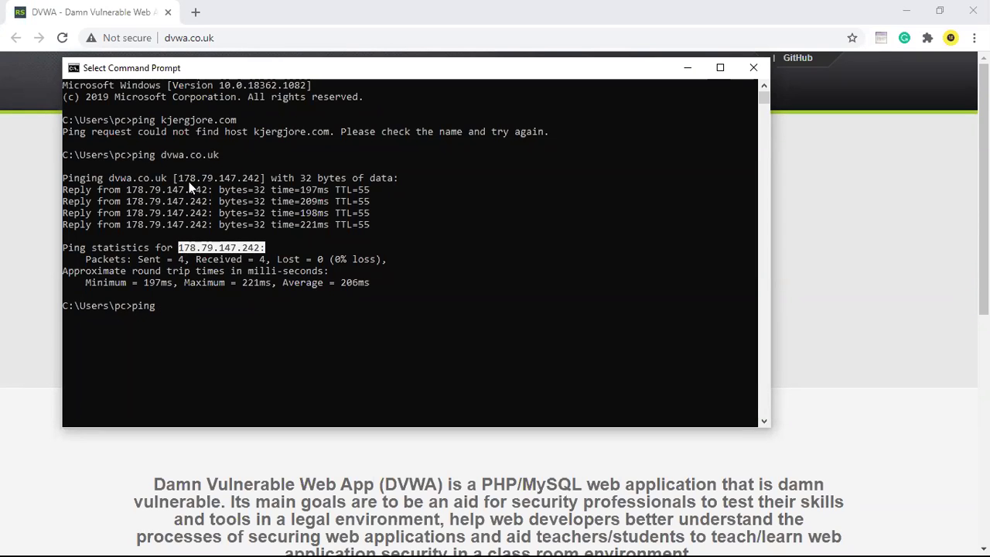
Open dnschecker.org in a new Chrome tab
click(196, 12)
text(dns)
key(Return)
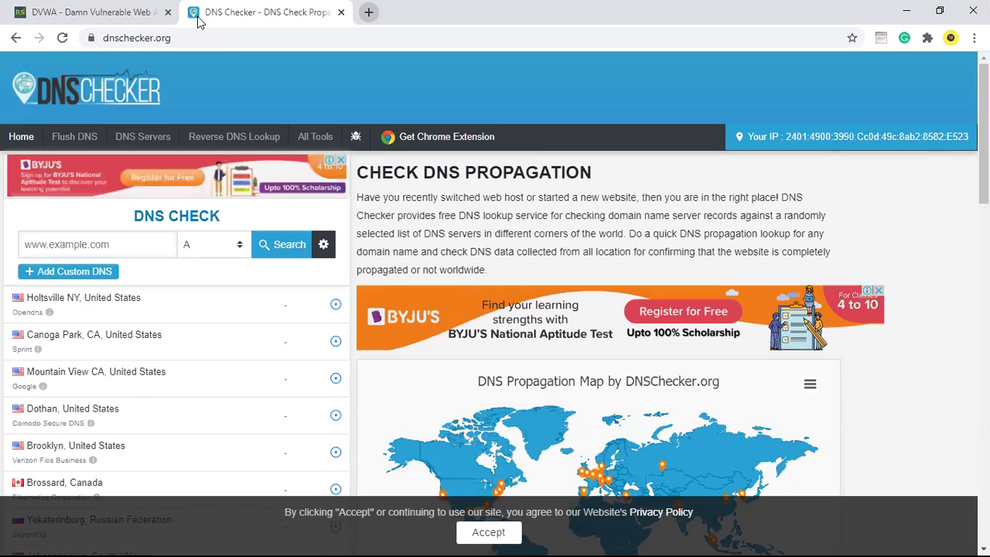
Accept DNS Checker's cookie notice and drop down the list of DNS record types
click(488, 533)
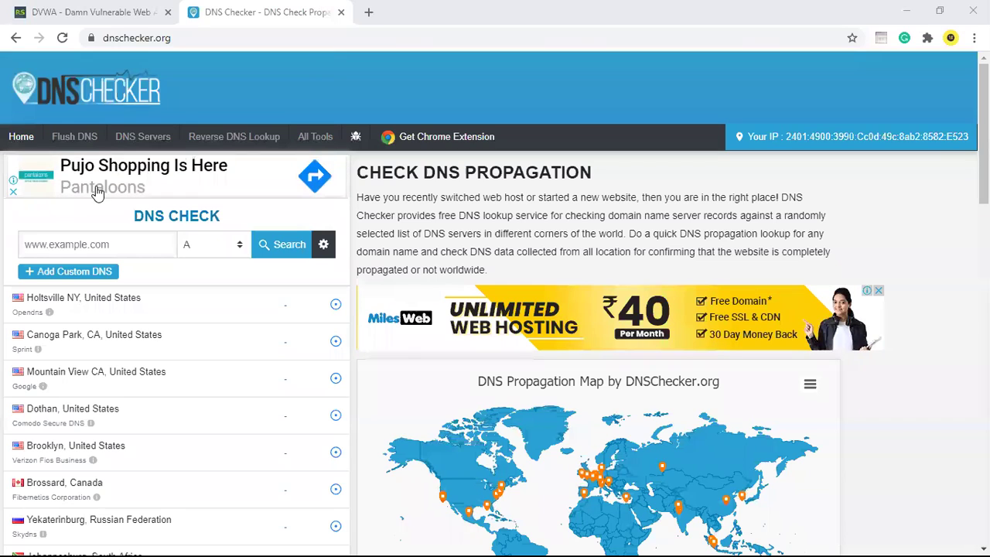
click(193, 242)
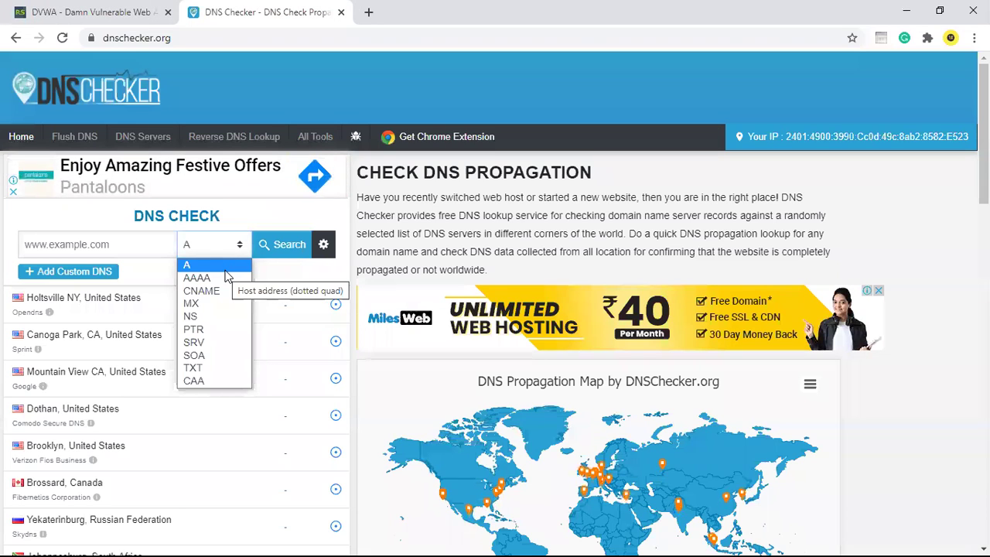
Replace the pasted suggestion in DNS Checker's domain field with dvwa.co.uk
click(116, 243)
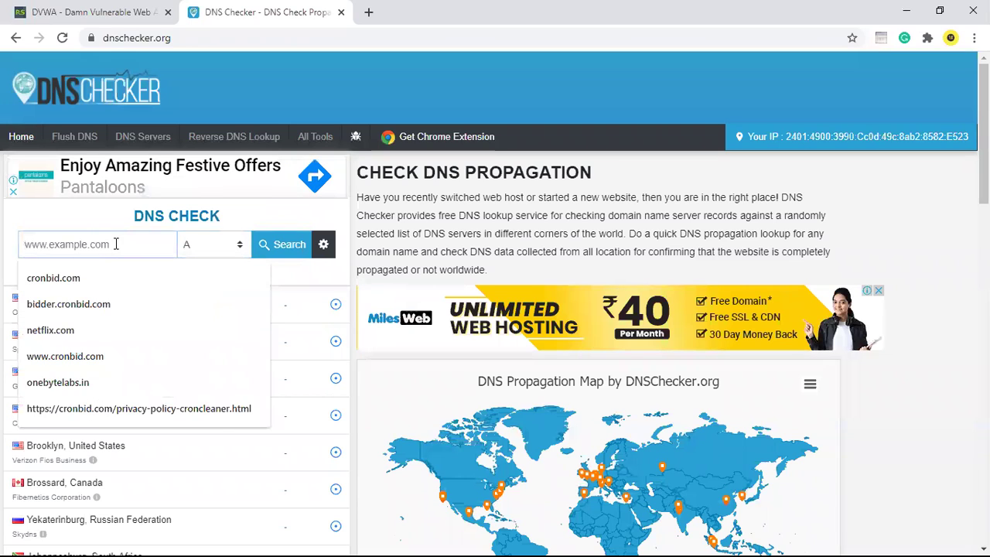
text(https://defendtheweb.net/)
key(ctrl+a)
key(BackSpace)
text(d)
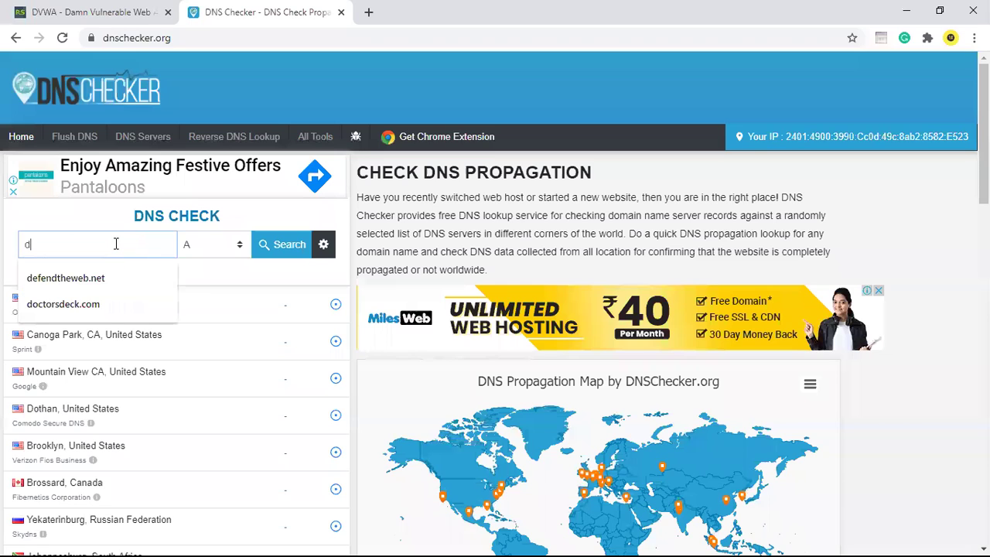
text(vwa.co.uk)
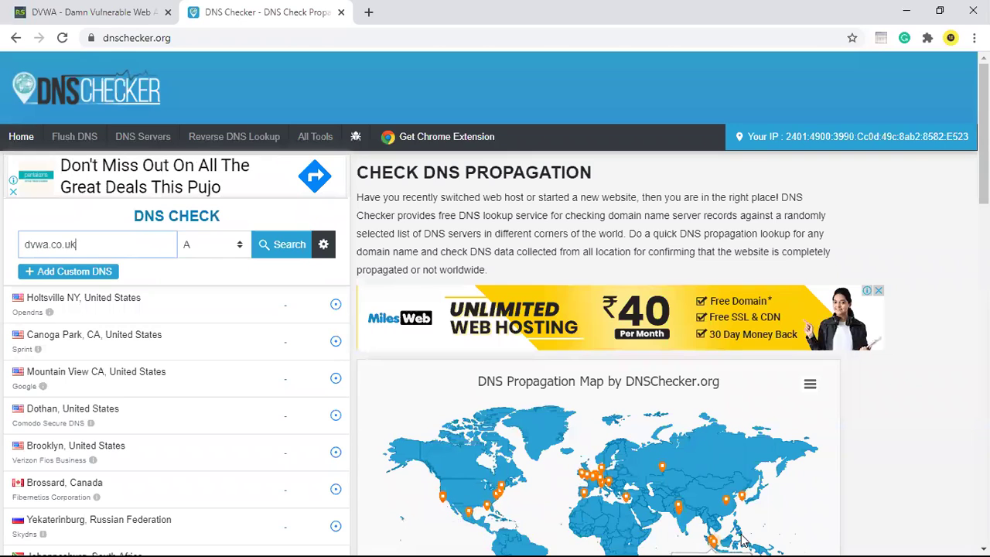
Check Command Prompt's earlier ping results, then return to DNS Checker
key(super+Tab)
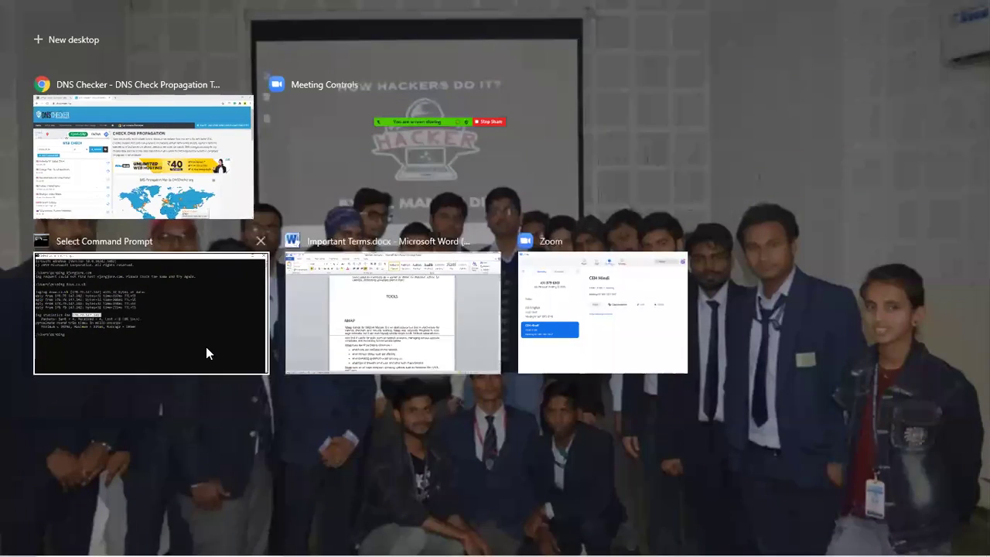
click(206, 352)
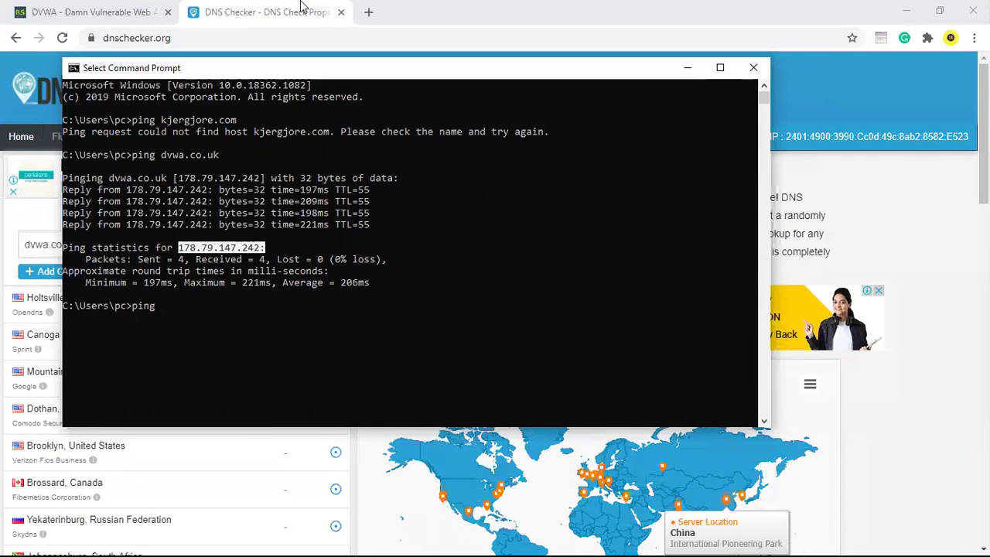
key(alt+Tab)
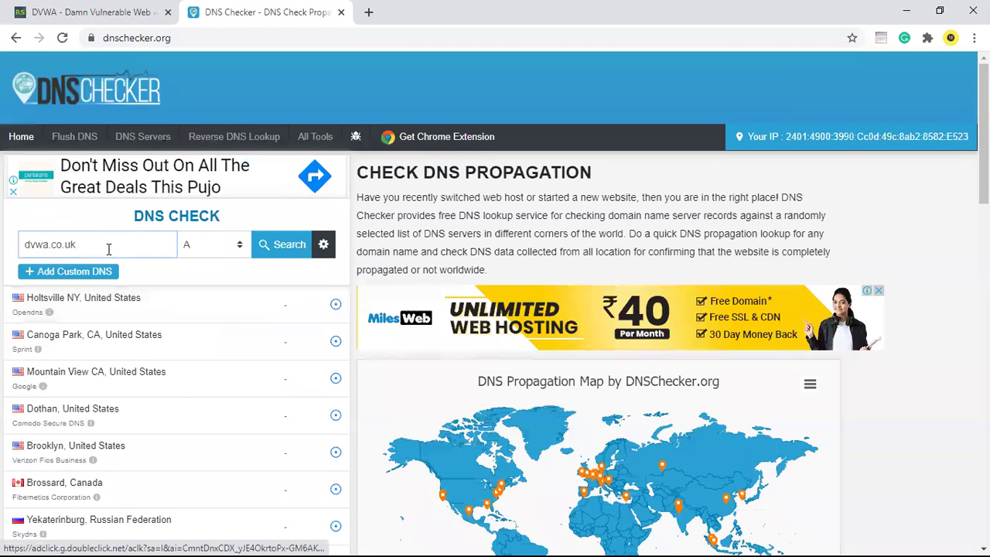
click(268, 246)
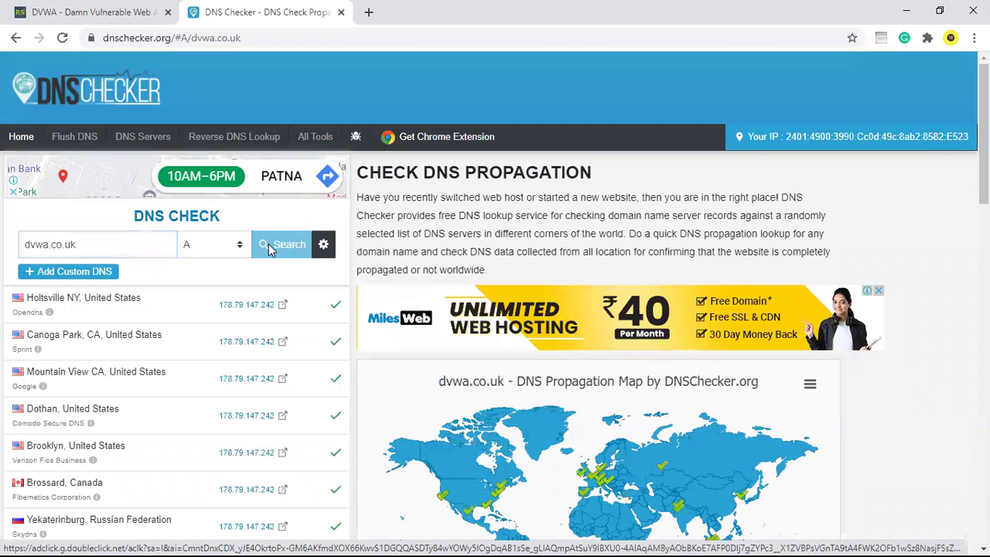
scroll(267, 392, down, 1)
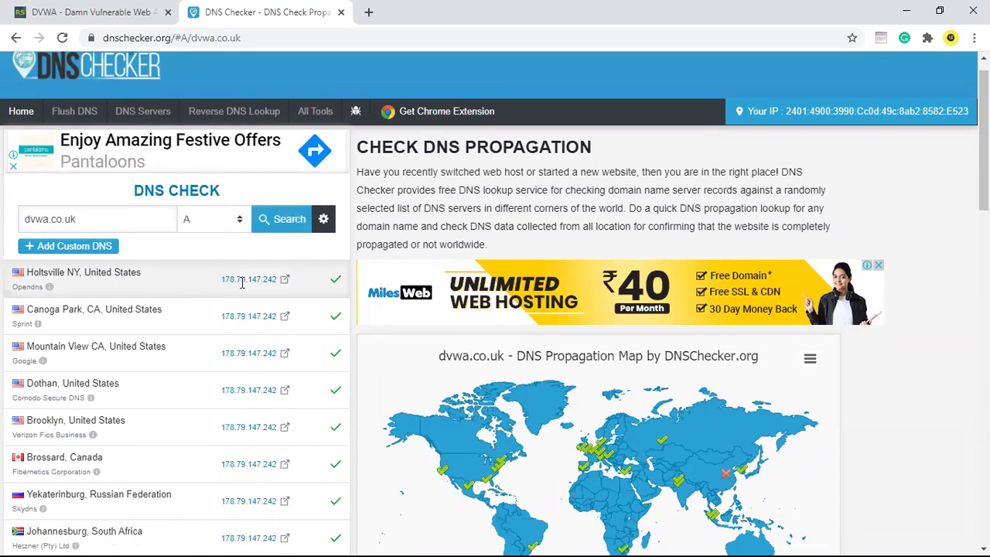
scroll(259, 386, down, 3)
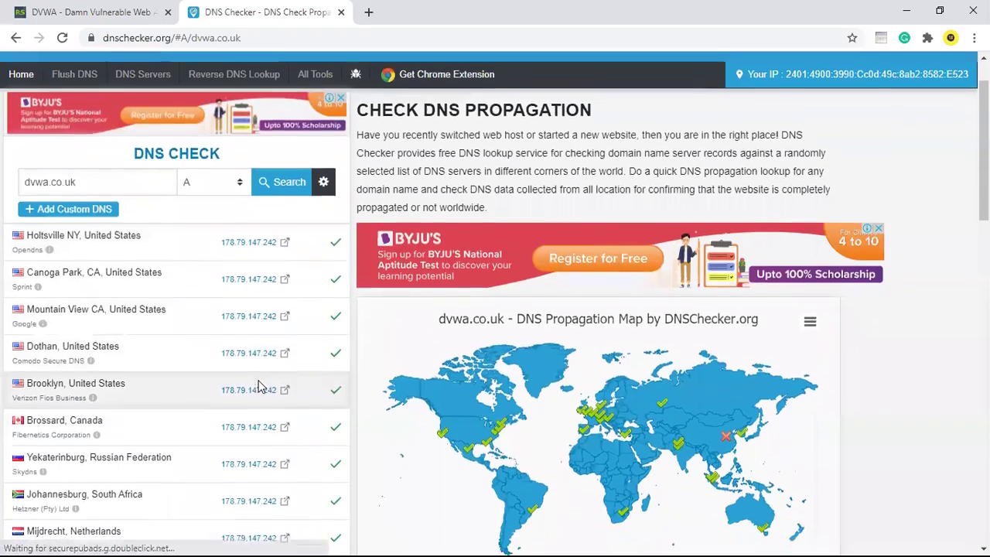
scroll(259, 387, down, 2)
scroll(259, 387, down, 1)
scroll(259, 386, down, 1)
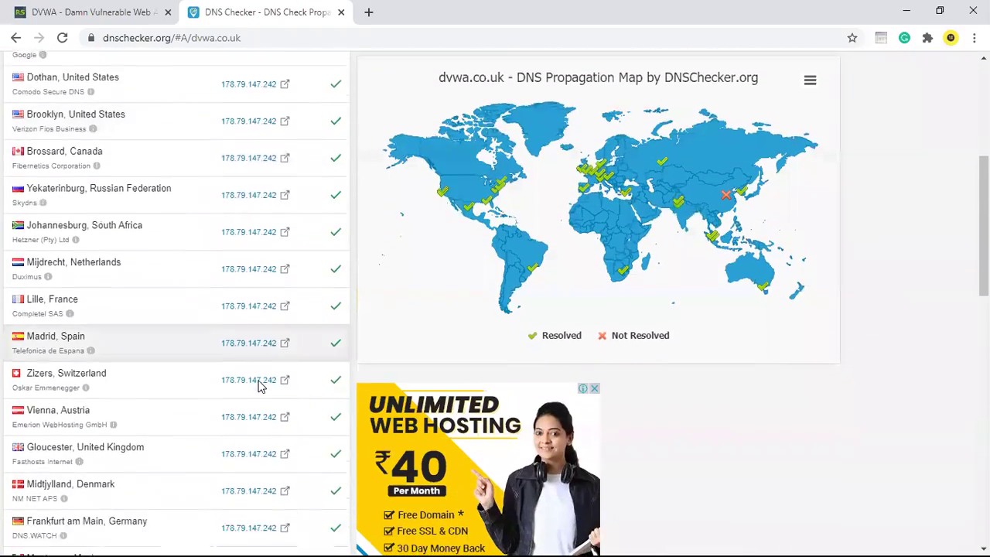
scroll(259, 387, down, 3)
scroll(259, 386, down, 1)
scroll(259, 387, down, 1)
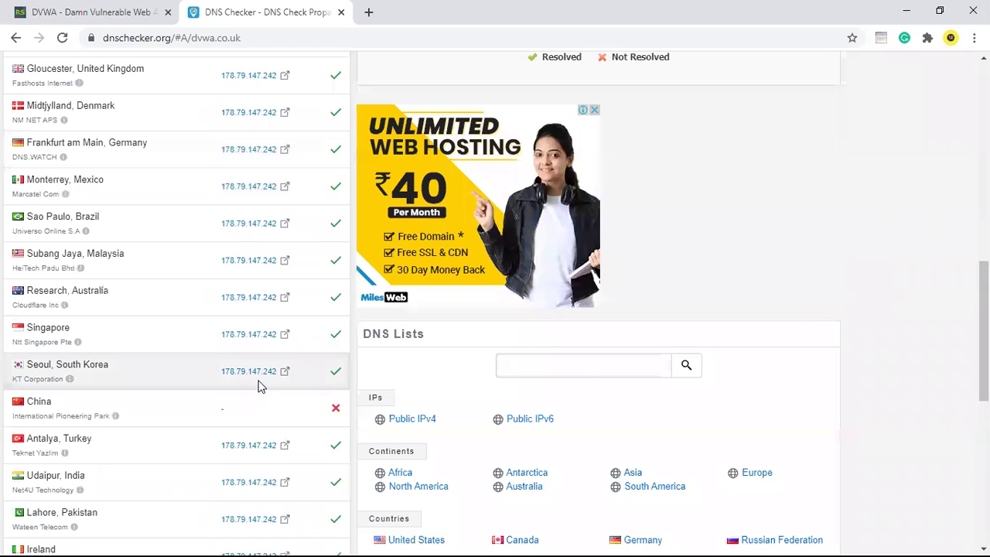
scroll(259, 387, down, 1)
scroll(259, 387, down, 2)
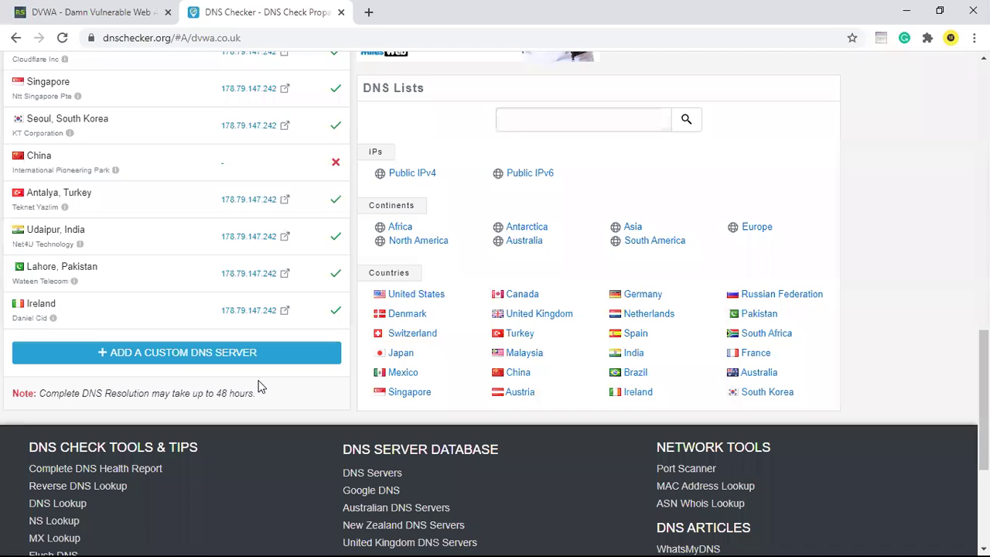
scroll(259, 386, up, 2)
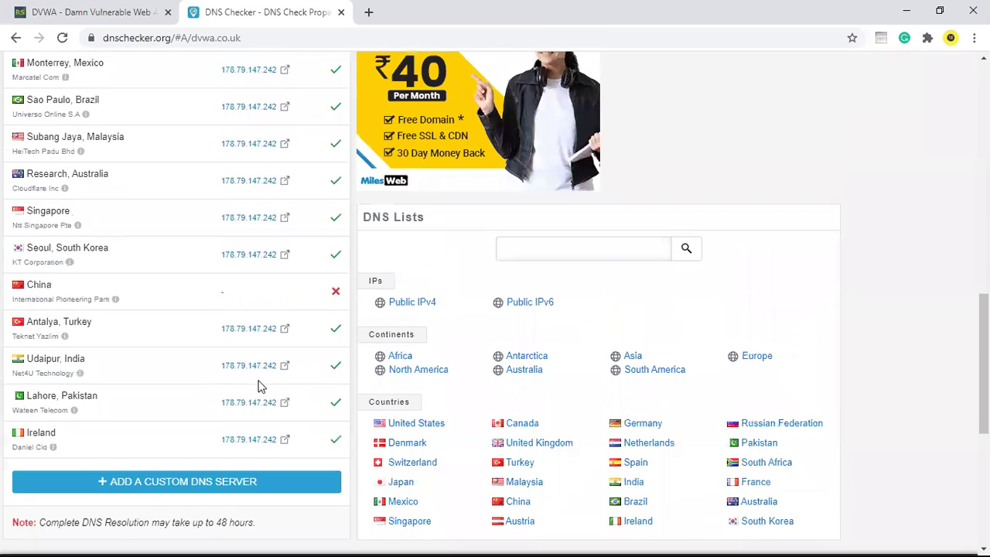
scroll(238, 325, up, 4)
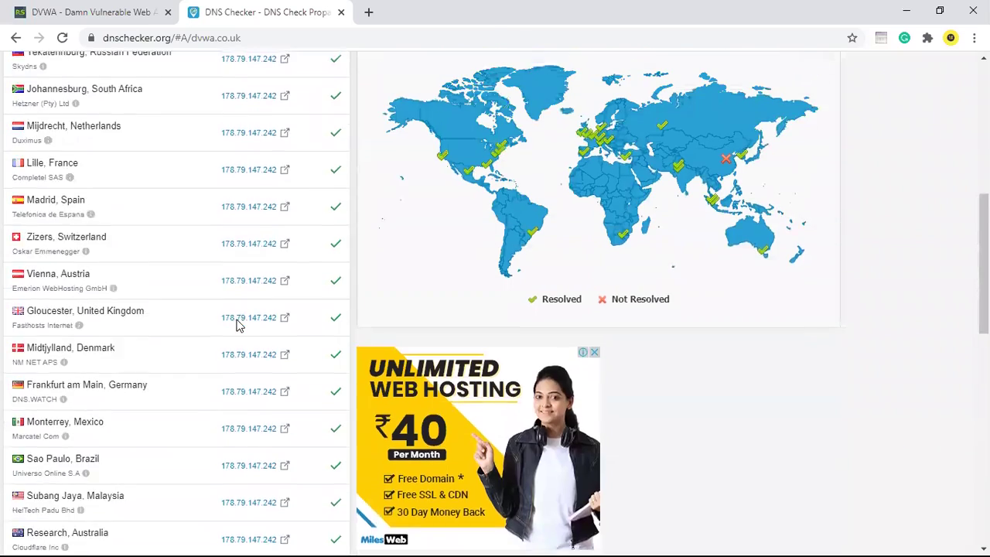
scroll(238, 325, up, 2)
scroll(238, 325, up, 1)
scroll(247, 301, up, 1)
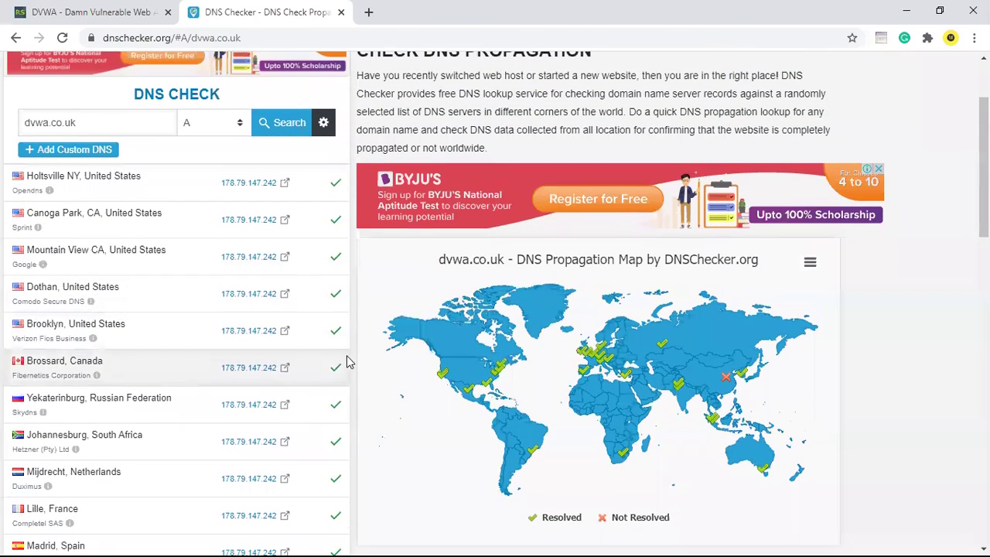
mouse_move(442, 373)
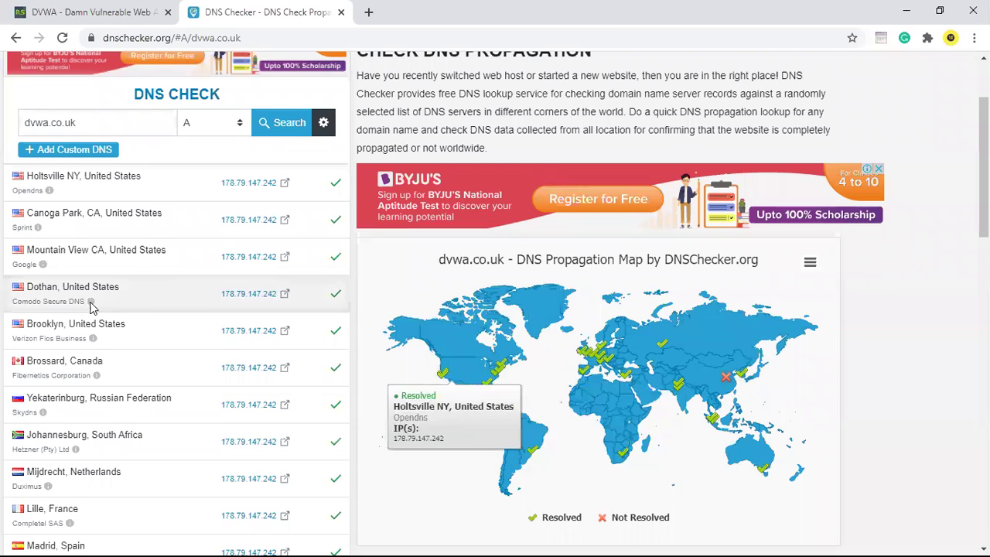
scroll(90, 306, down, 2)
scroll(90, 307, up, 2)
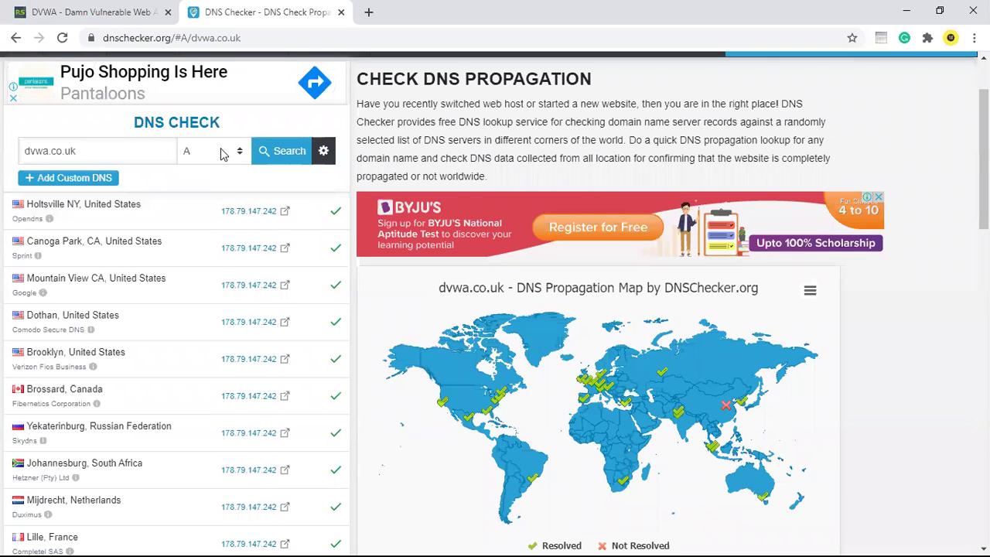
Run an A-record lookup for google.com and scroll through the worldwide resolved addresses
triple_click(110, 158)
text(gooo)
key(BackSpace)
text(com)
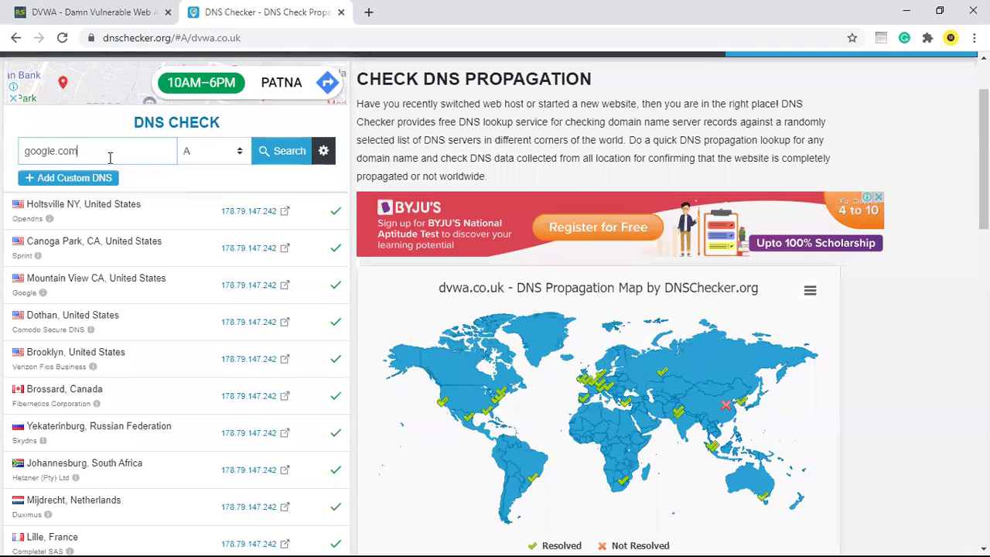
click(280, 159)
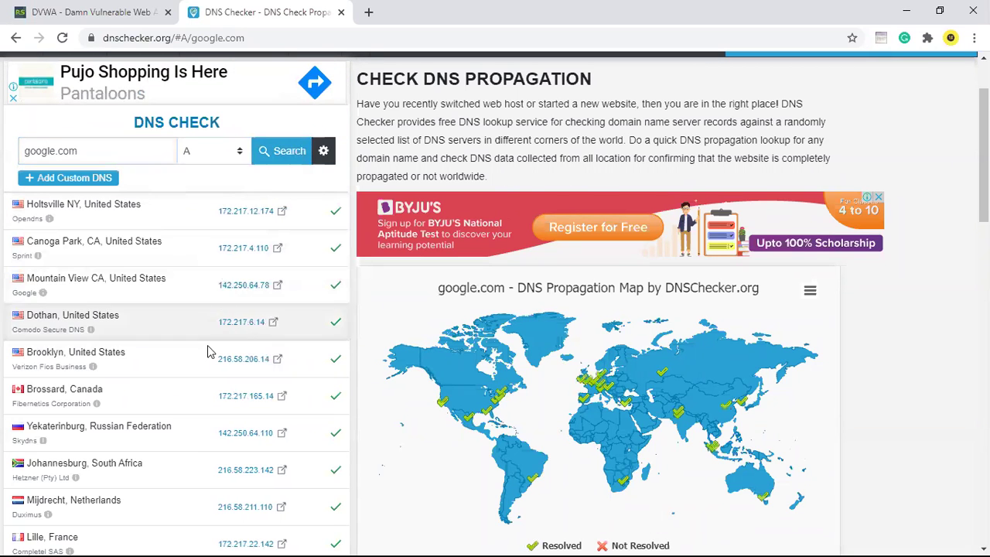
scroll(208, 350, down, 1)
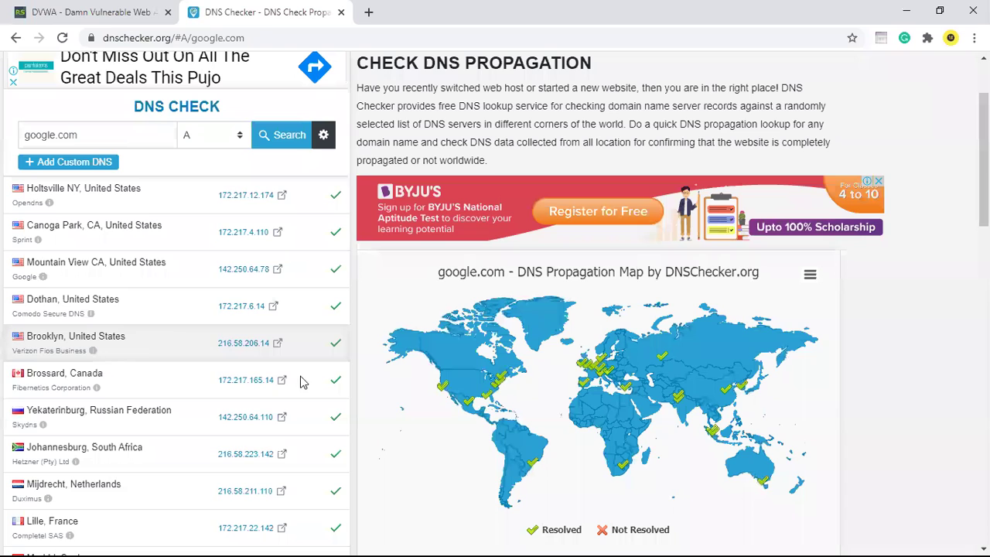
mouse_move(725, 404)
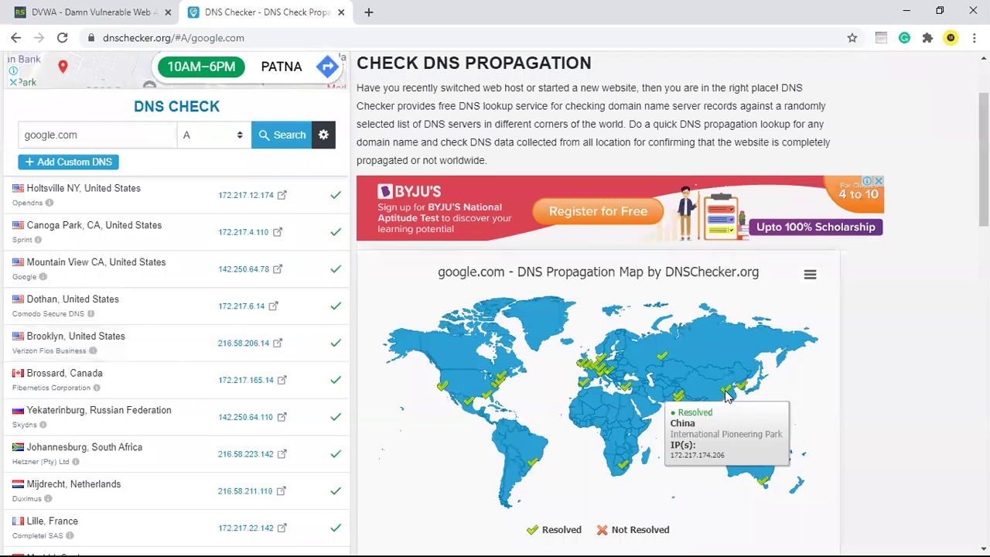
scroll(150, 369, down, 1)
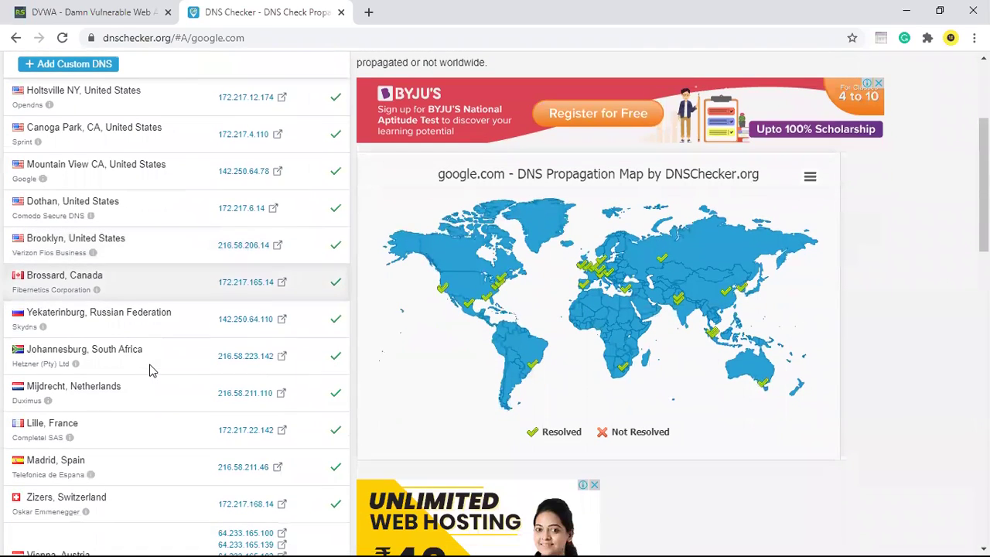
scroll(151, 370, up, 3)
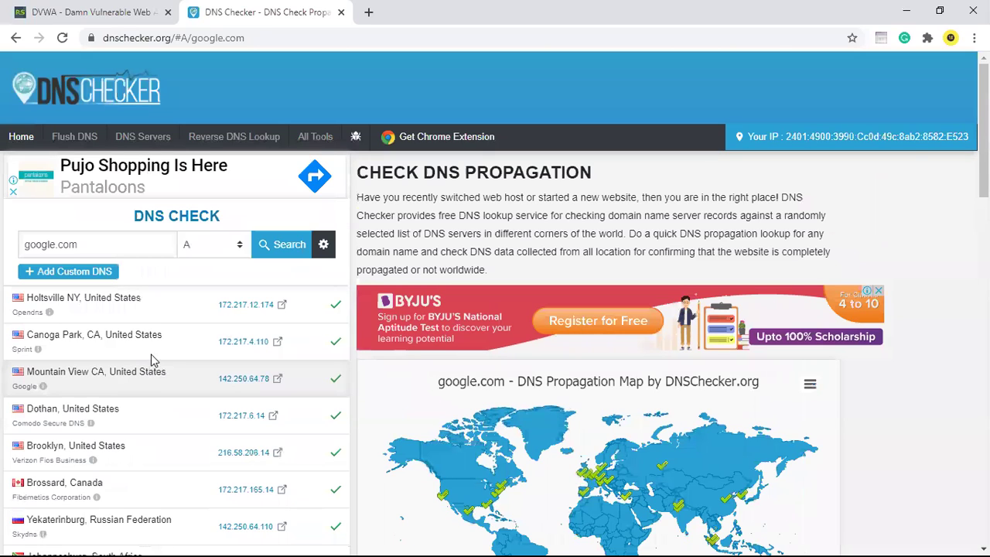
Switch the domain back to dvwa.co.uk and rerun its A-record lookup
triple_click(134, 250)
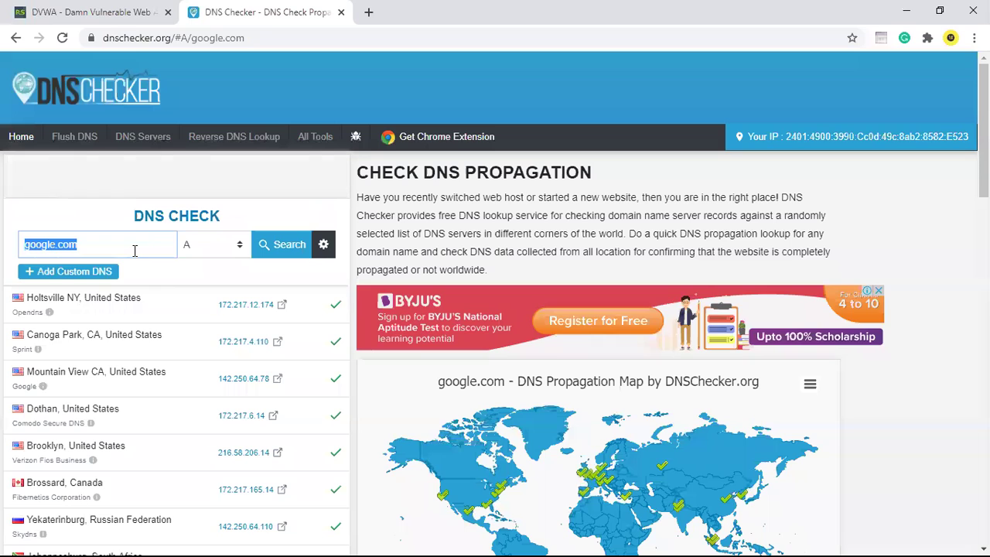
text(dvwa.co.uk)
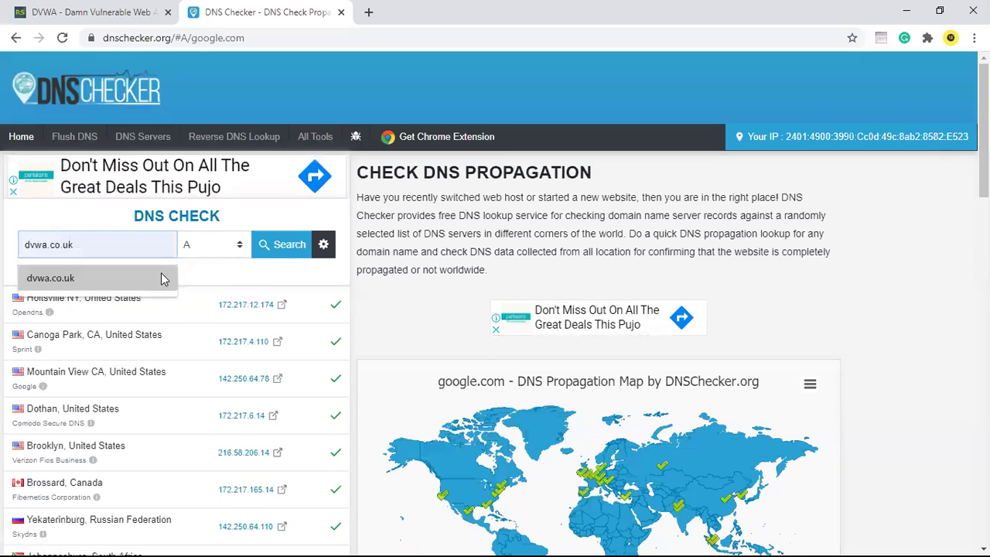
click(100, 278)
click(262, 244)
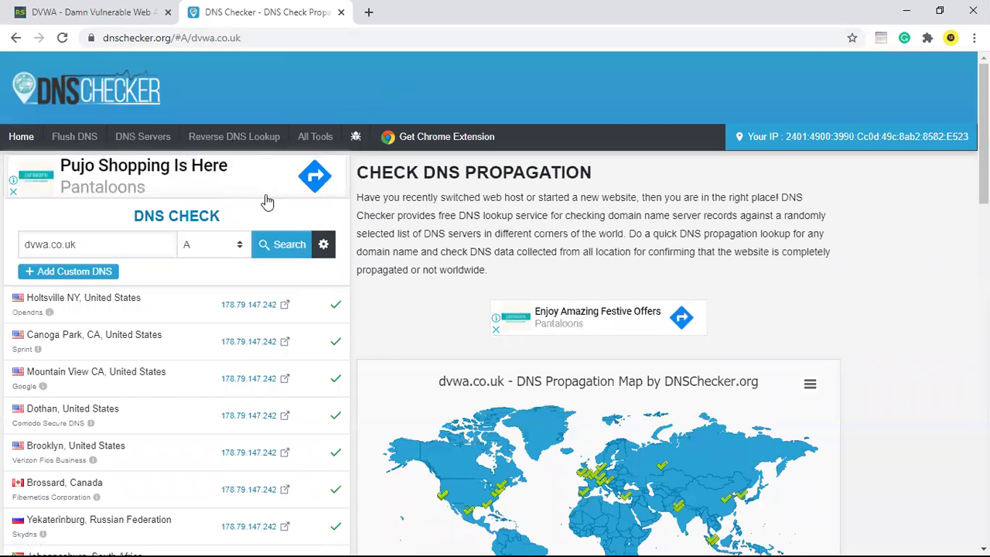
Run AAAA and CNAME lookups for dvwa.co.uk, both returning no records, then select MX
click(222, 242)
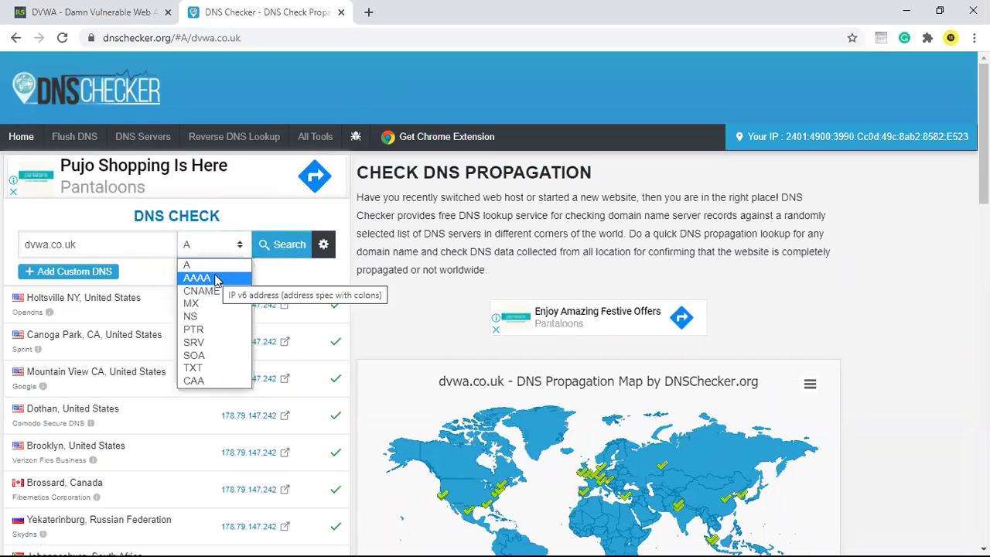
click(217, 277)
click(283, 246)
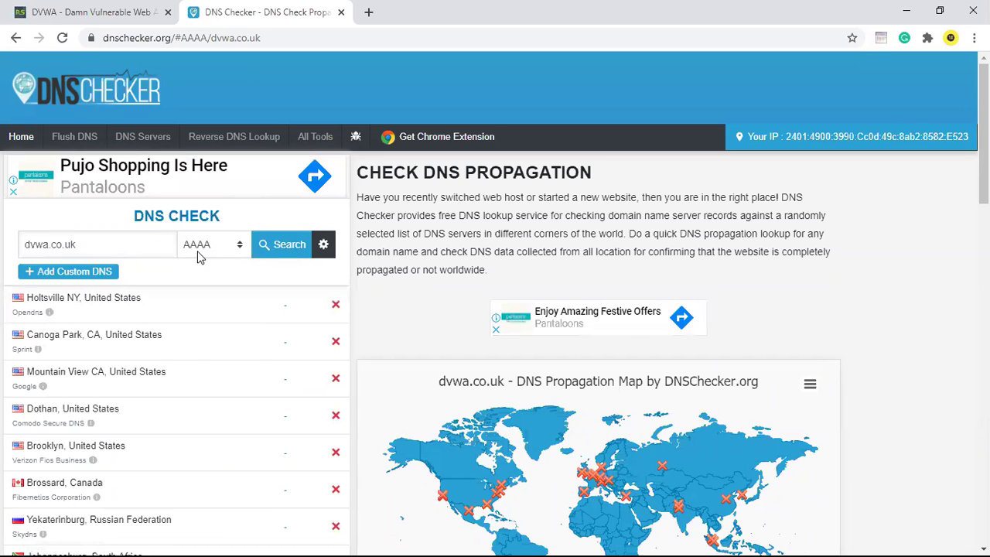
click(198, 255)
click(198, 287)
click(269, 257)
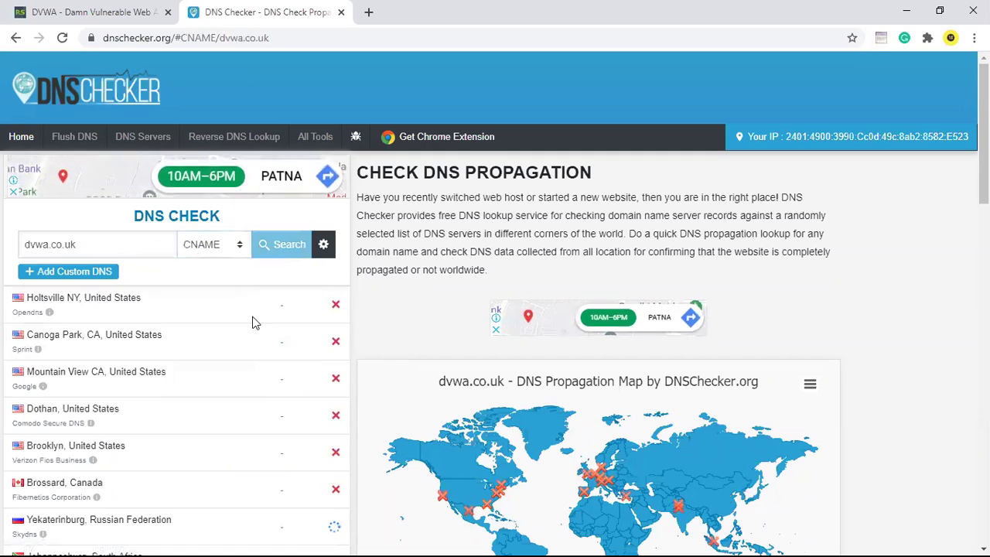
click(203, 248)
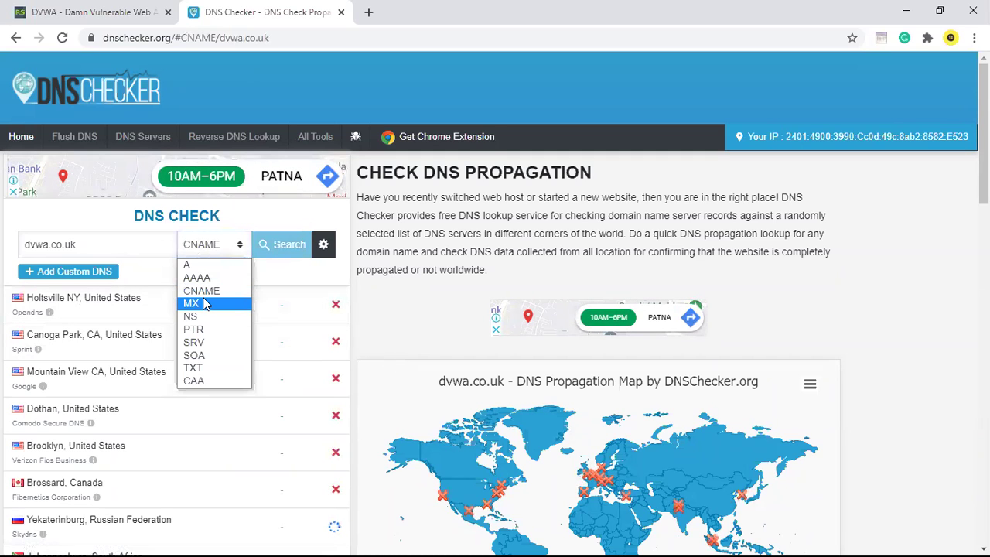
click(205, 304)
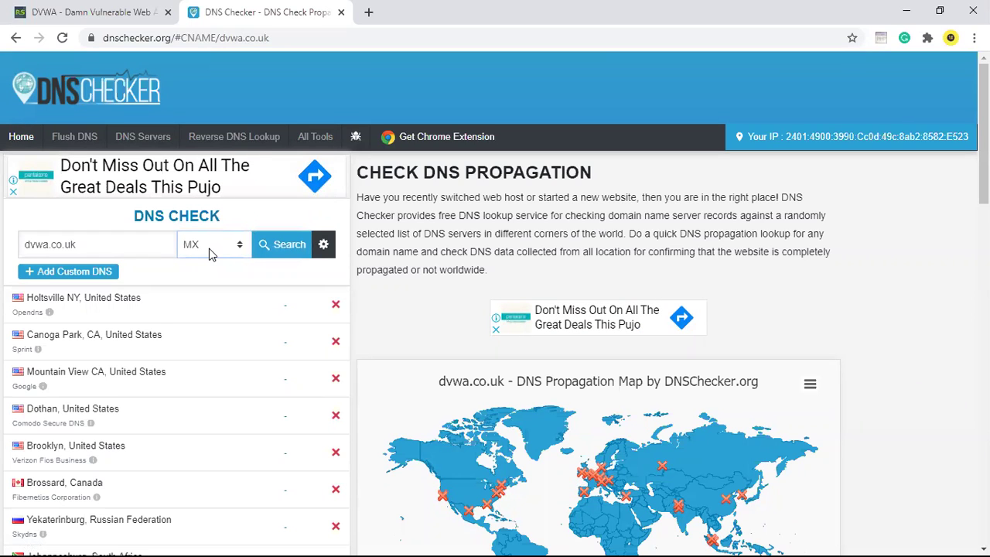
click(305, 249)
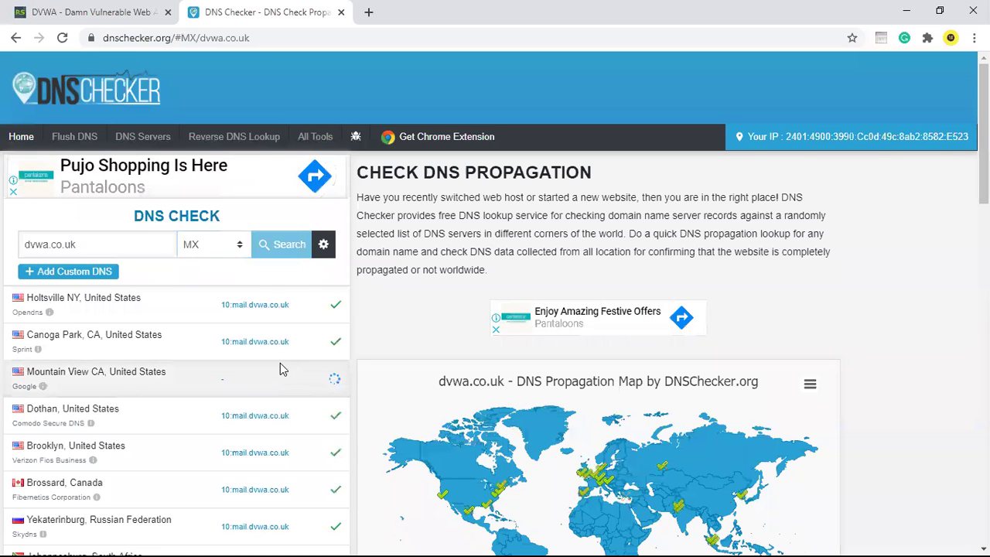
scroll(281, 368, down, 1)
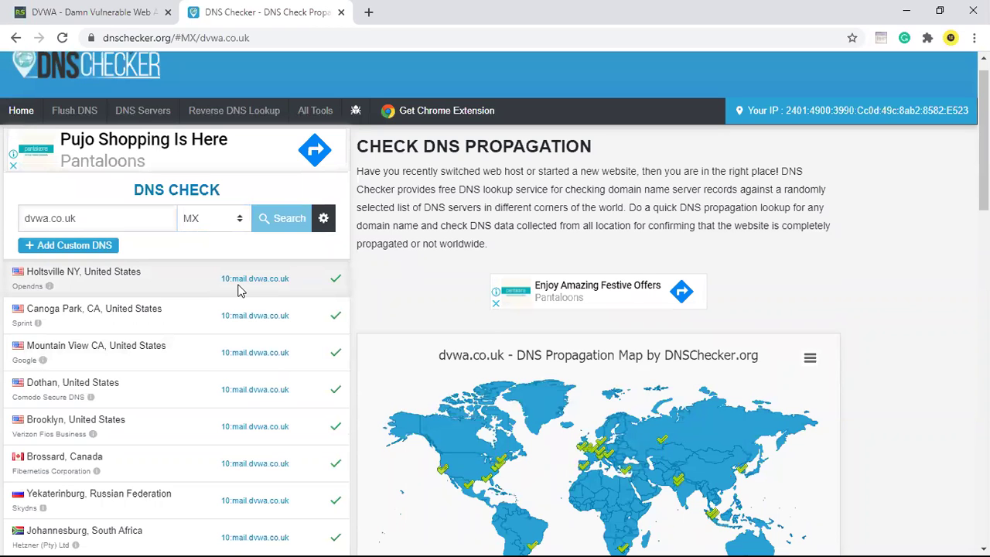
scroll(286, 399, down, 2)
scroll(288, 398, up, 3)
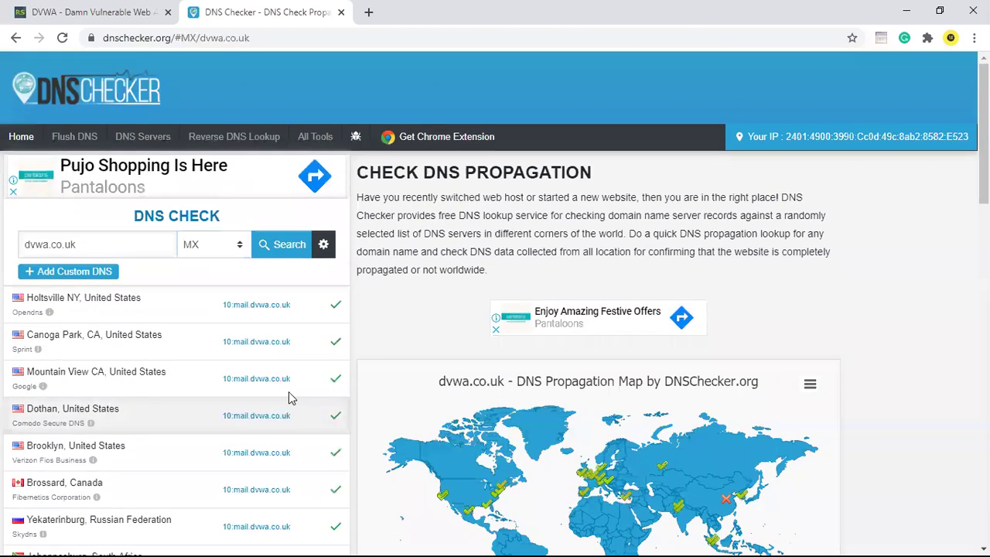
click(208, 244)
click(229, 317)
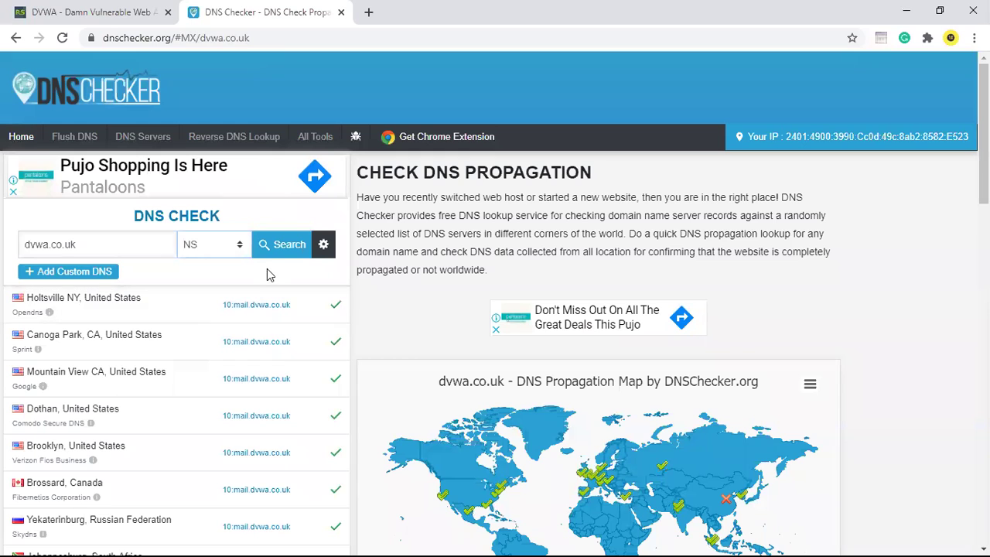
click(283, 246)
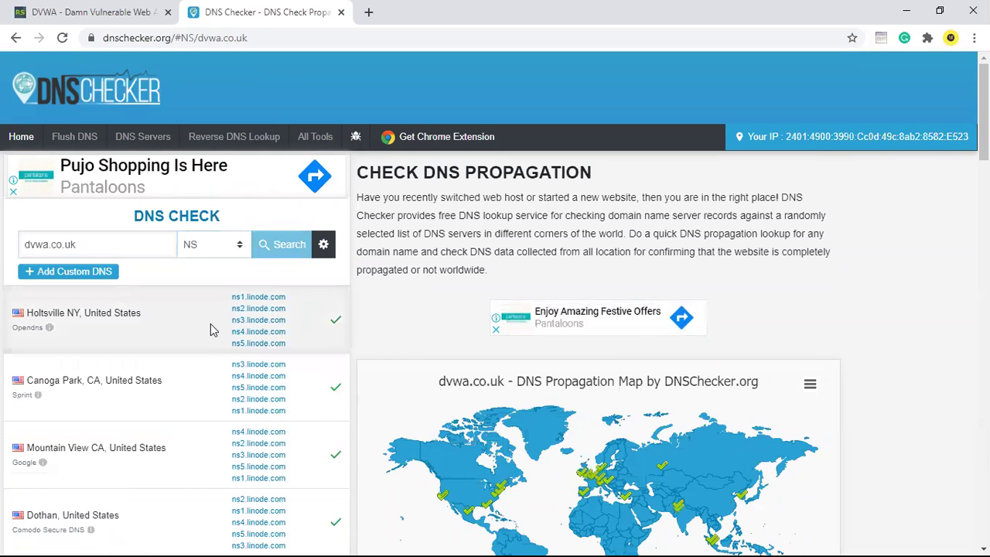
scroll(214, 330, down, 1)
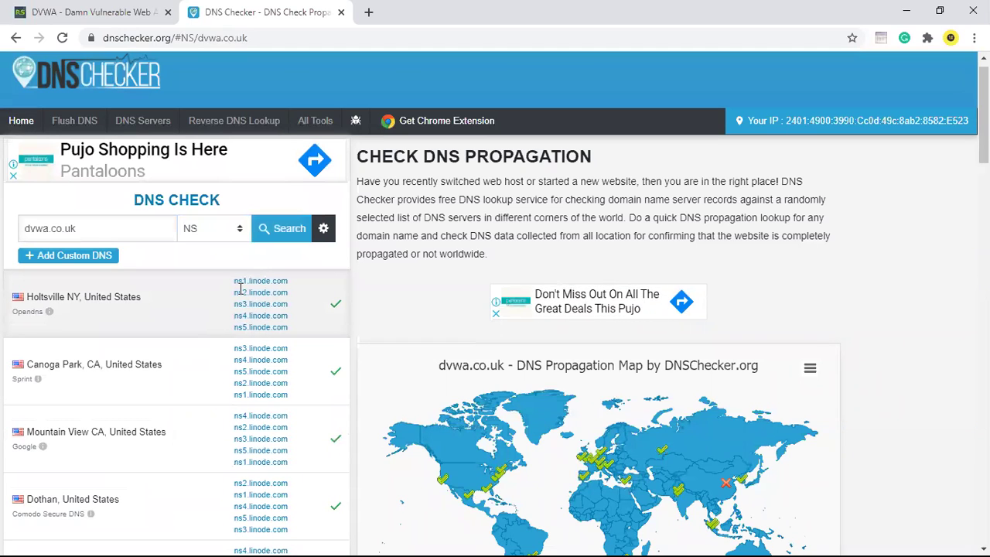
Search Google for linode and open the linode.com homepage in its own tab
click(368, 11)
text(lin)
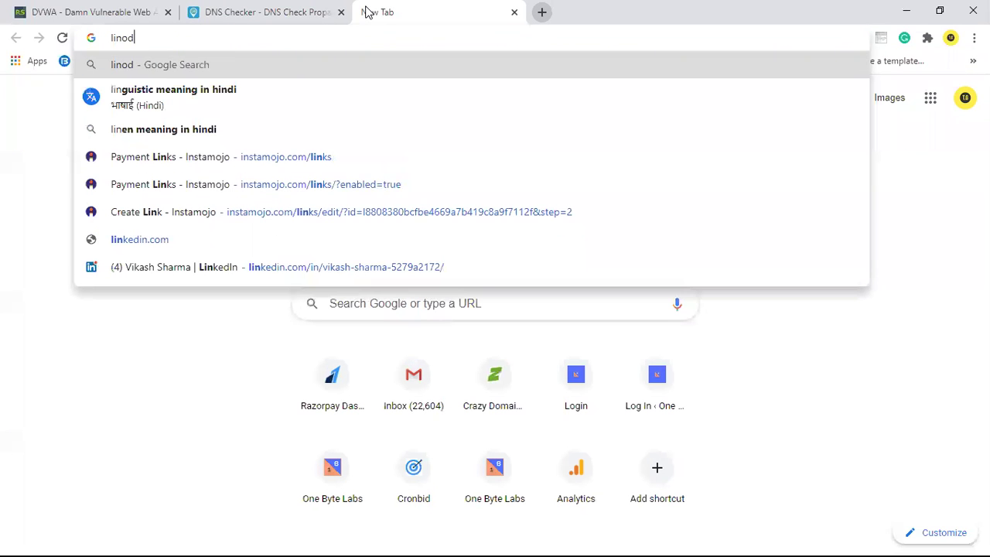
text(ode)
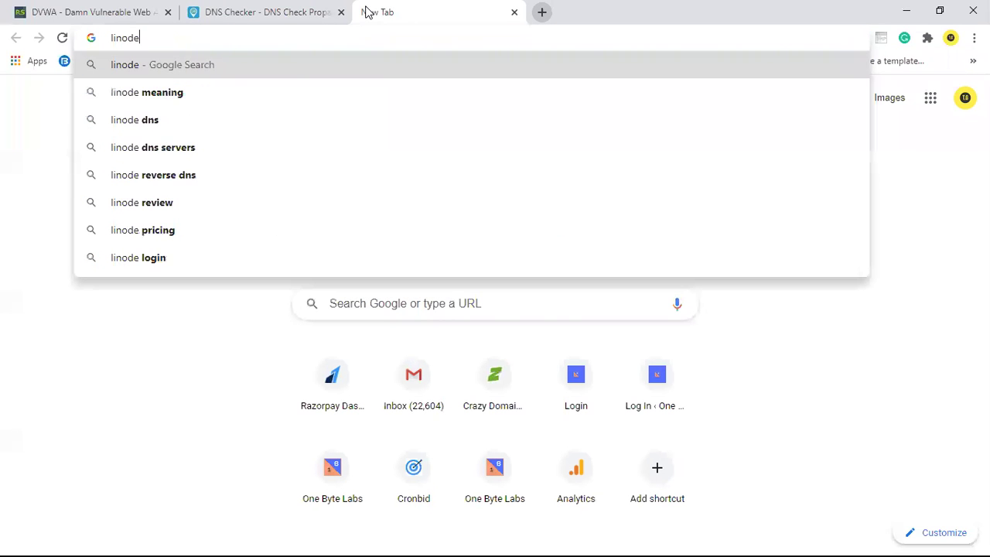
key(Return)
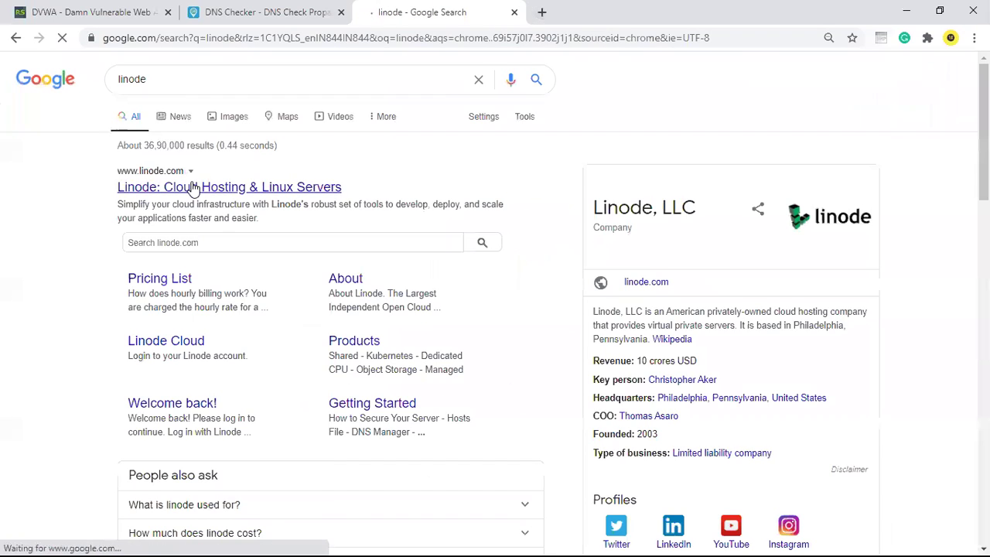
right_click(193, 189)
click(232, 194)
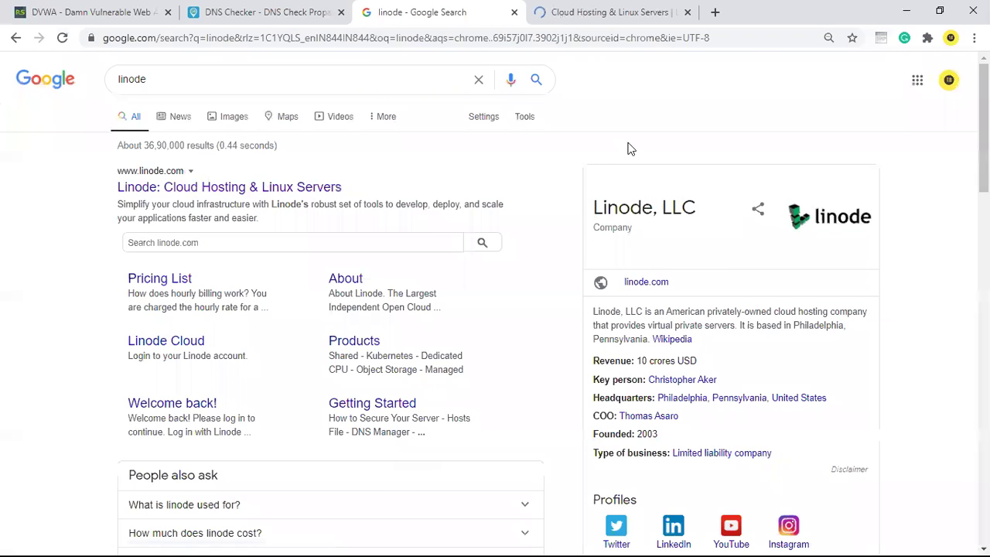
click(581, 10)
click(514, 11)
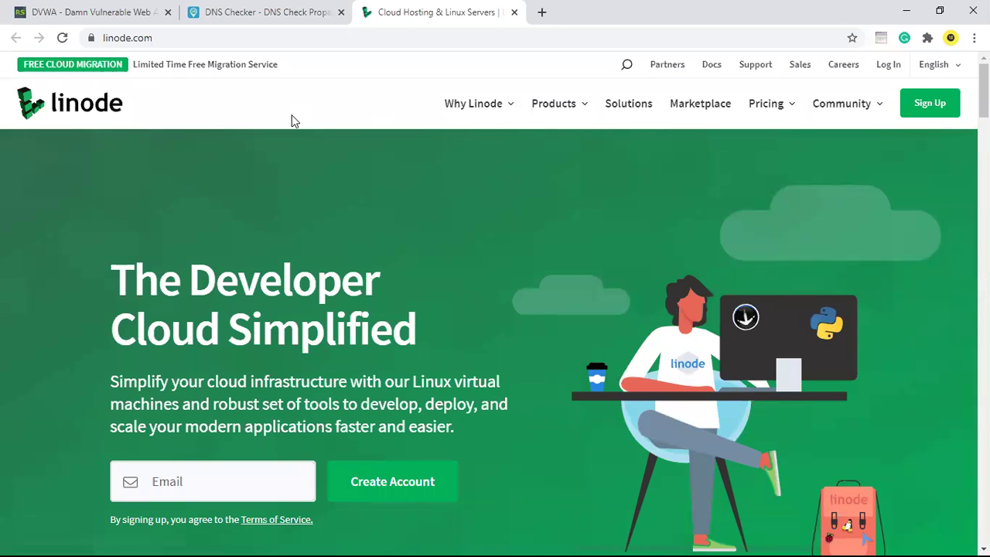
Compare the DNS Checker, dvwa.co.uk and linode.com tabs, then close the linode.com page
click(259, 11)
click(116, 12)
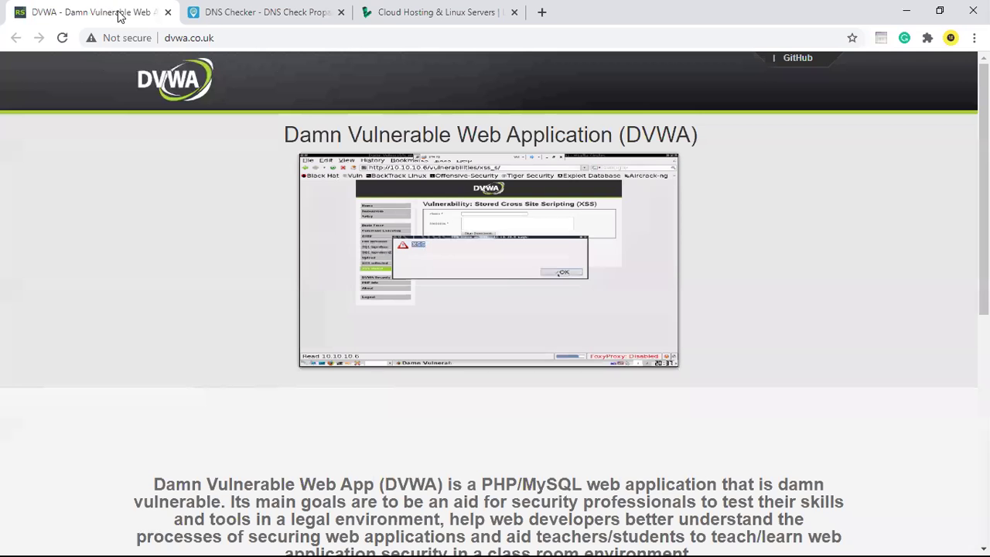
click(437, 10)
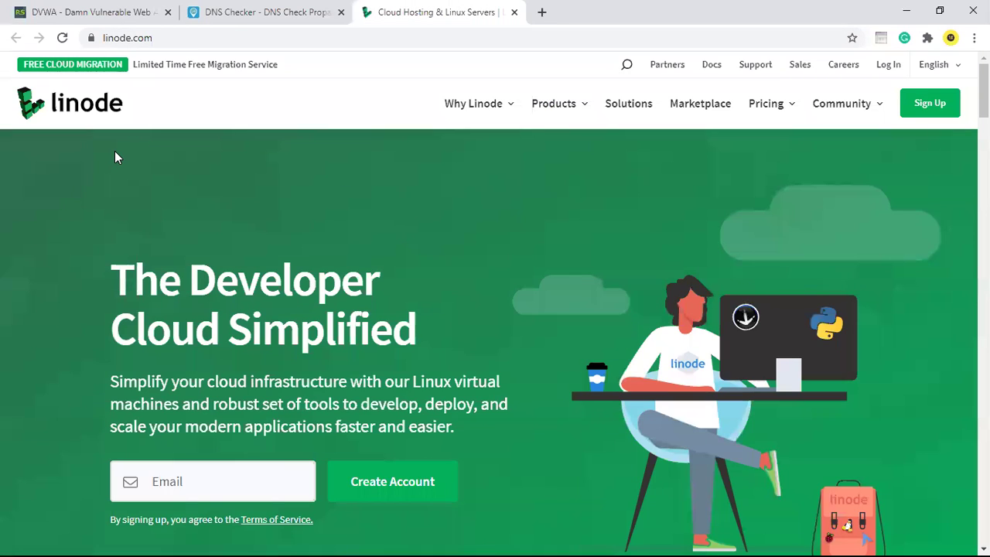
click(241, 9)
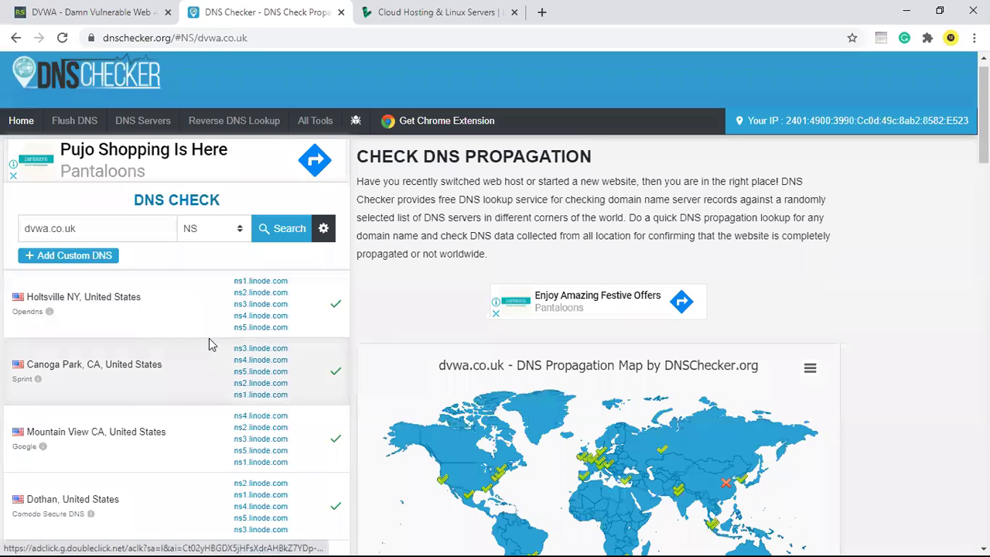
click(437, 11)
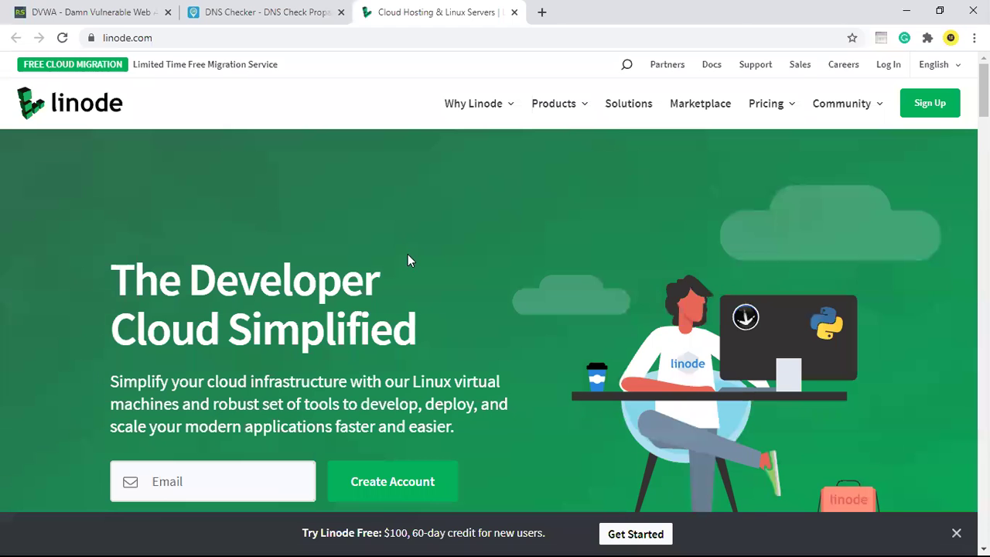
scroll(407, 255, down, 2)
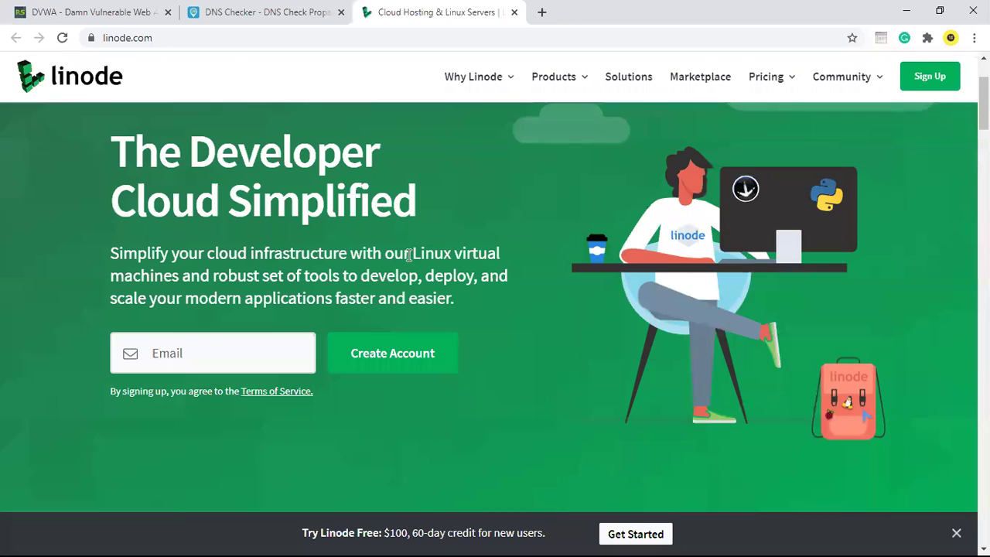
scroll(407, 255, up, 2)
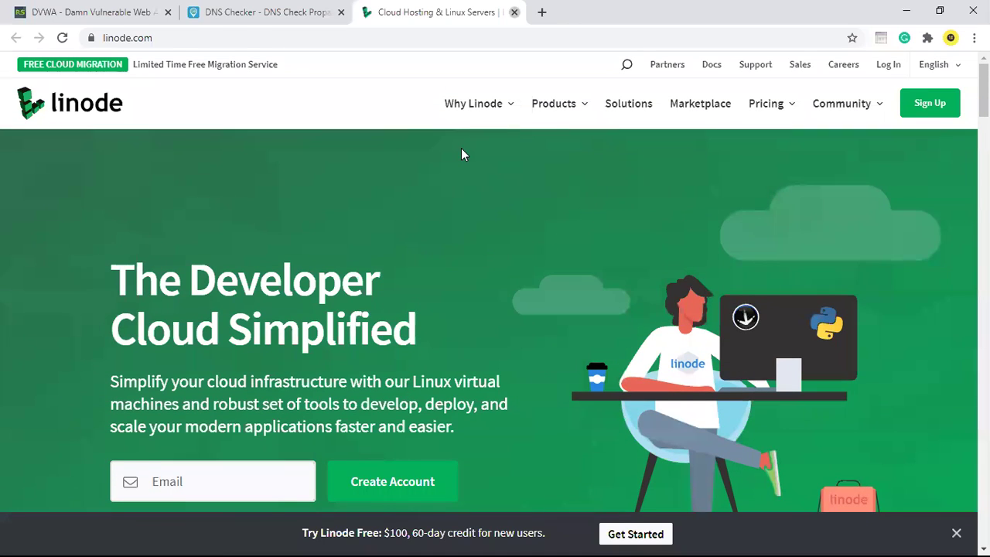
key(ctrl+w)
Run TXT and CAA lookups for dvwa.co.uk, both returning no records
click(214, 228)
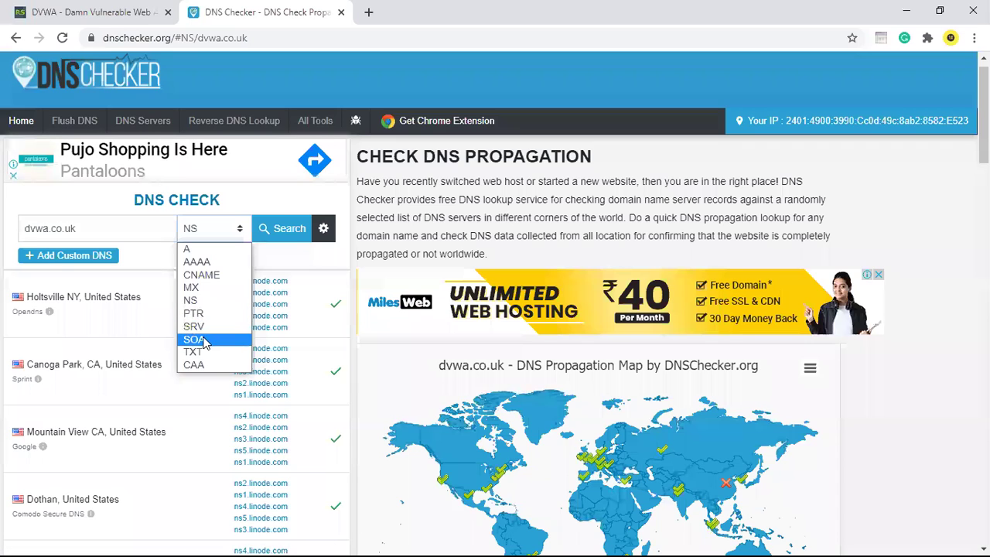
click(193, 351)
click(285, 229)
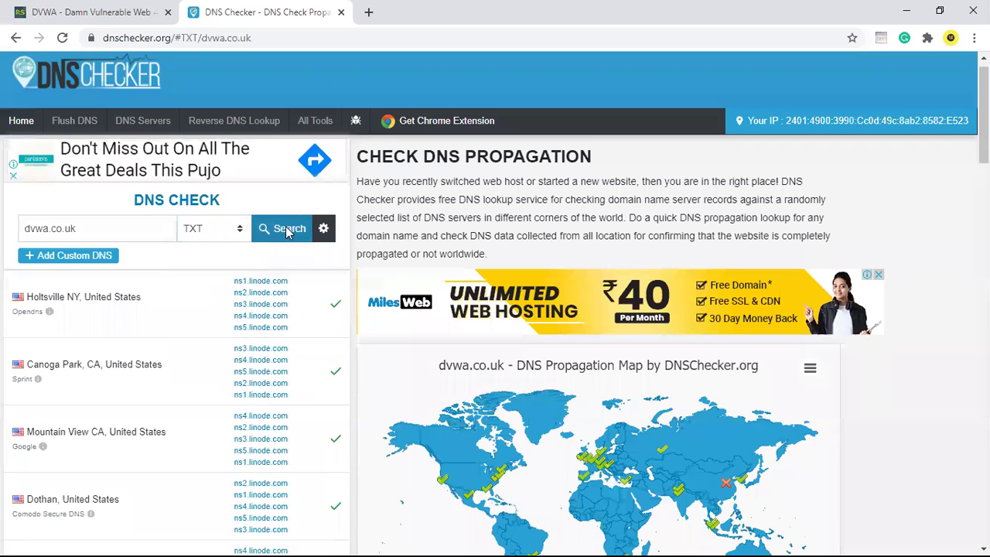
click(209, 228)
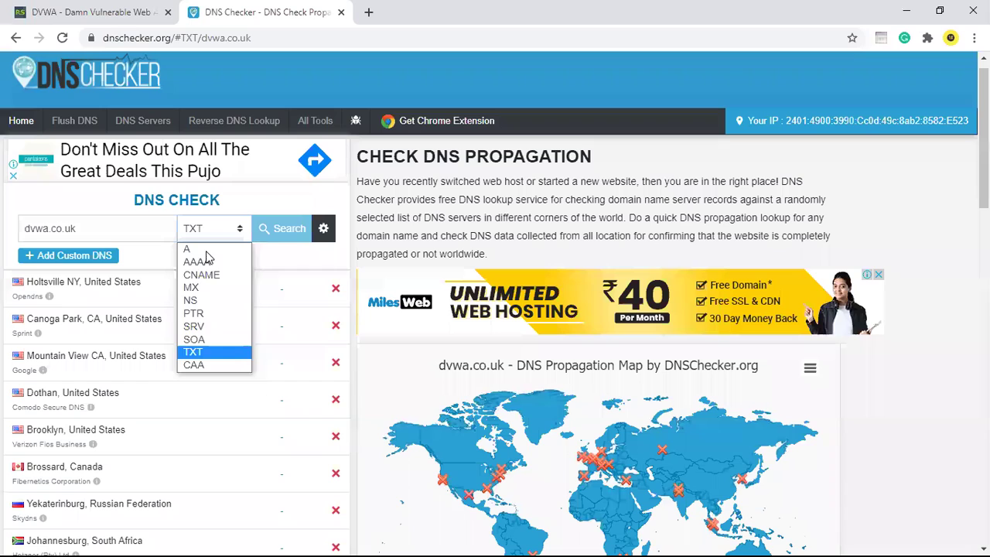
click(194, 364)
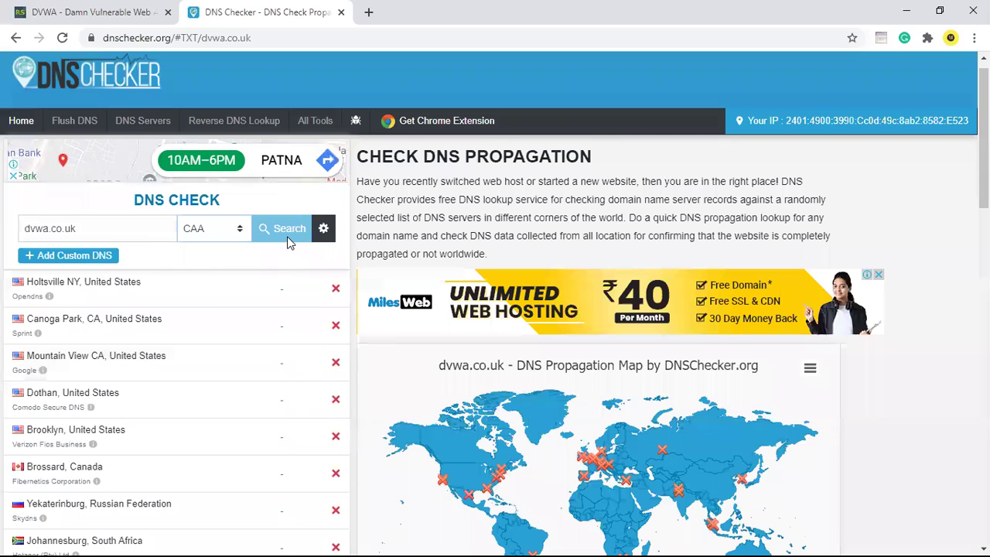
click(287, 234)
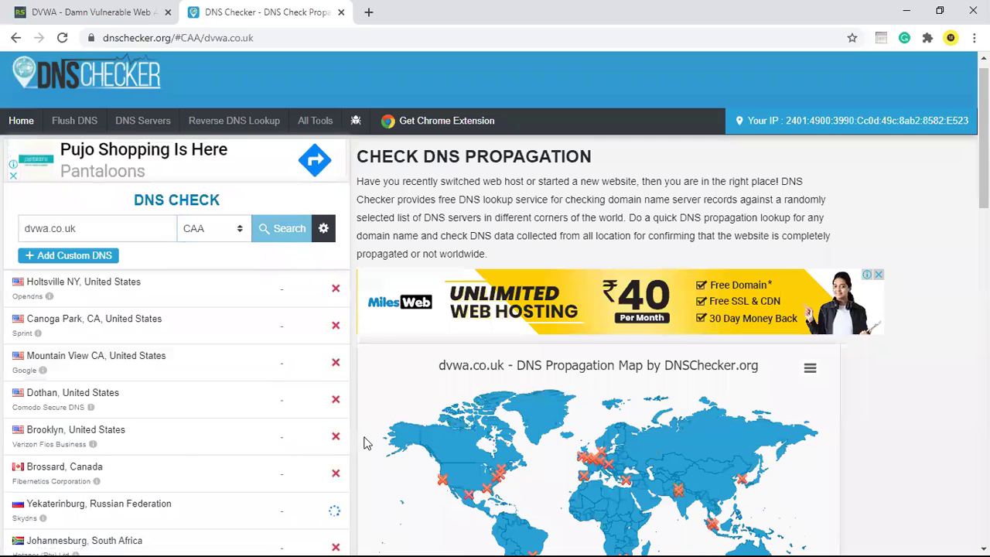
Start a new worldwide A-record lookup for dvwa.co.uk
click(224, 226)
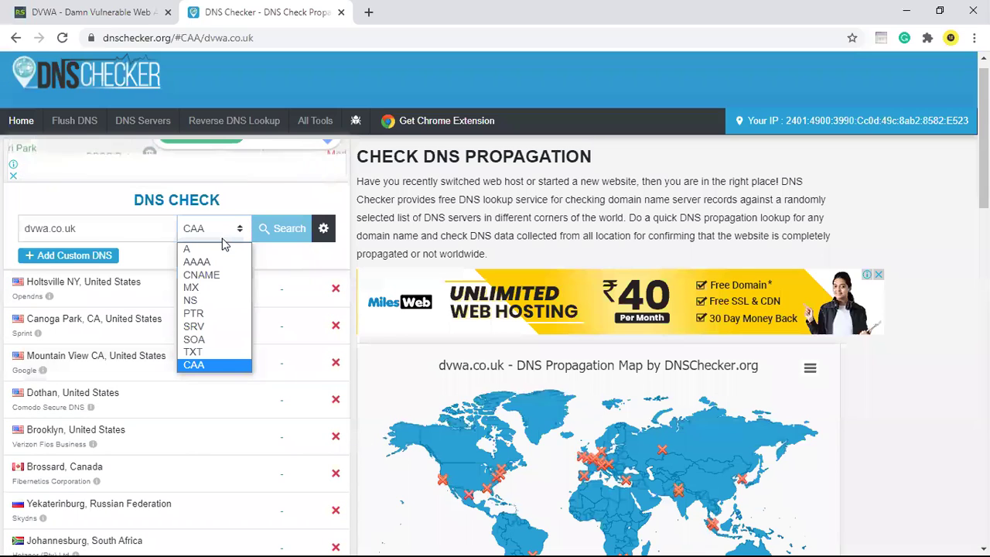
click(218, 249)
click(270, 237)
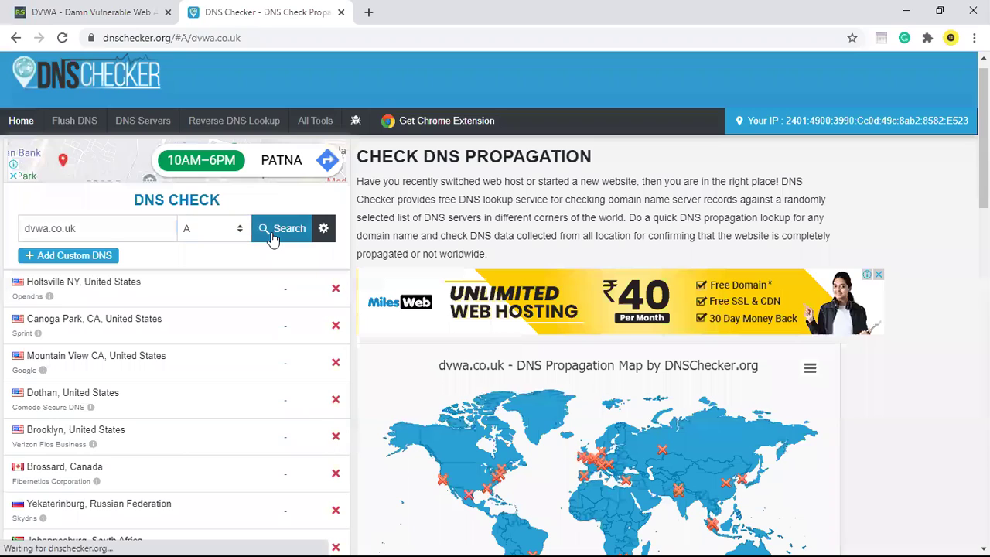
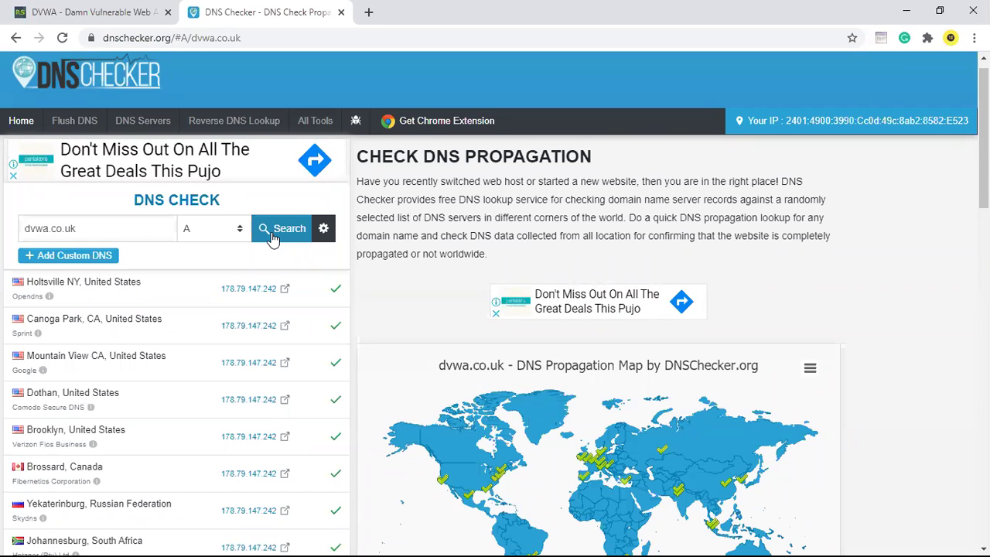
In a new Chrome tab, search 'zenmap download' to reach the nmap.org Zenmap page
key(super)
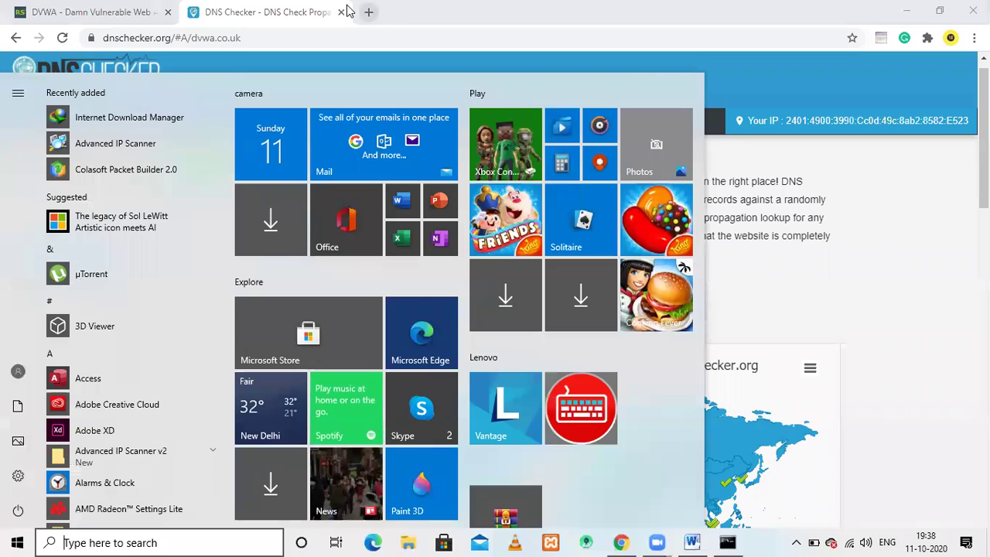
key(ctrl+t)
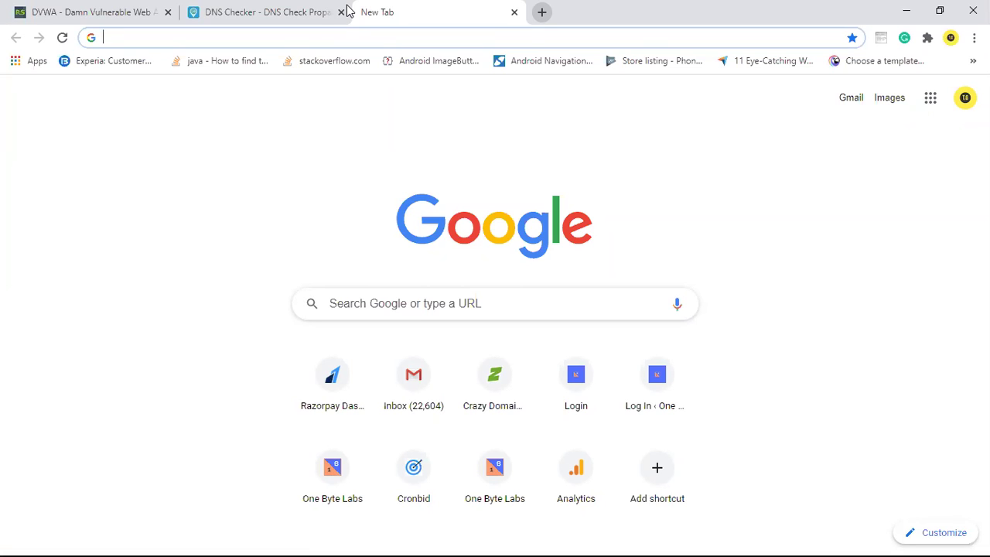
key(Down)
key(Escape)
text(zenmap)
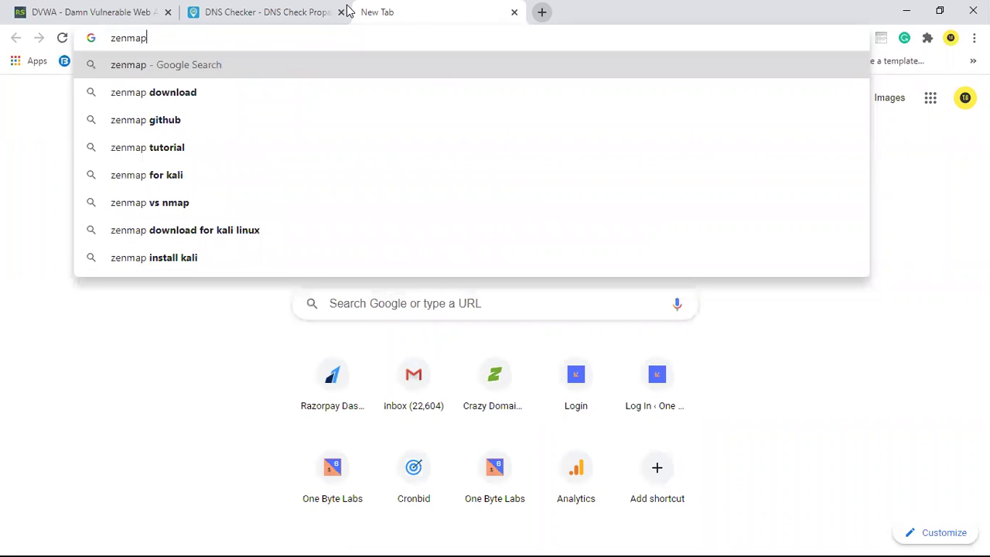
key(Down)
key(Return)
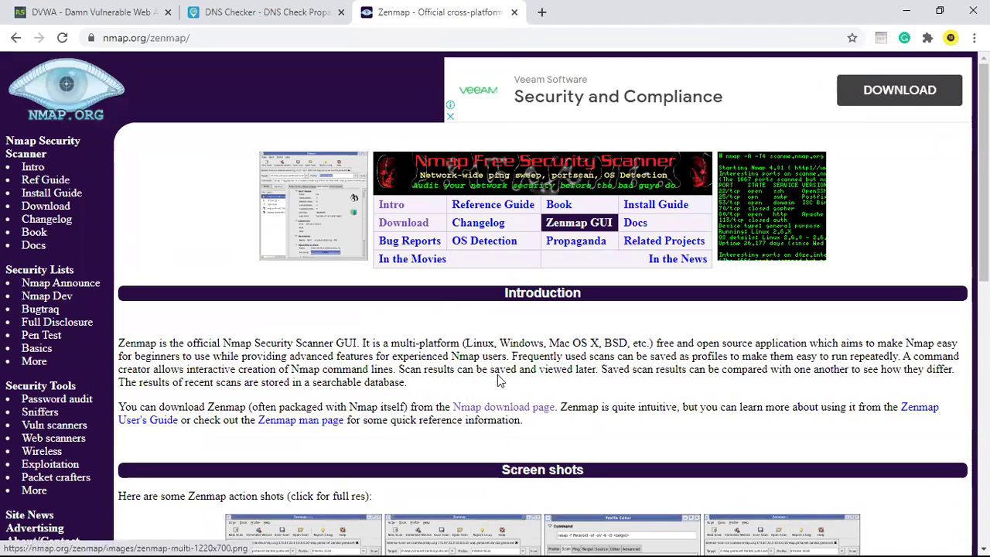
Open the Nmap download page and find the Windows nmap-7.91-setup.exe self-installer
scroll(499, 380, down, 2)
scroll(499, 380, down, 1)
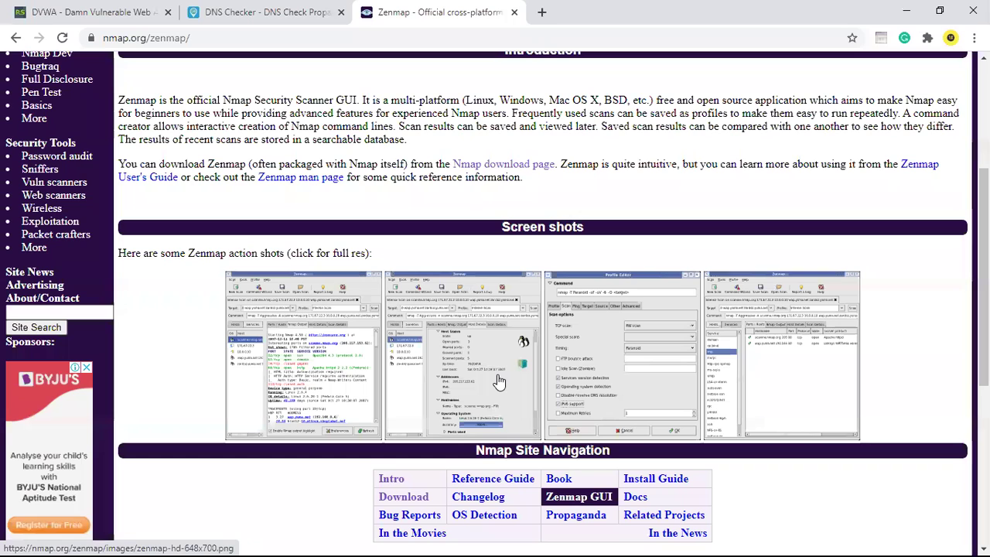
scroll(499, 381, up, 1)
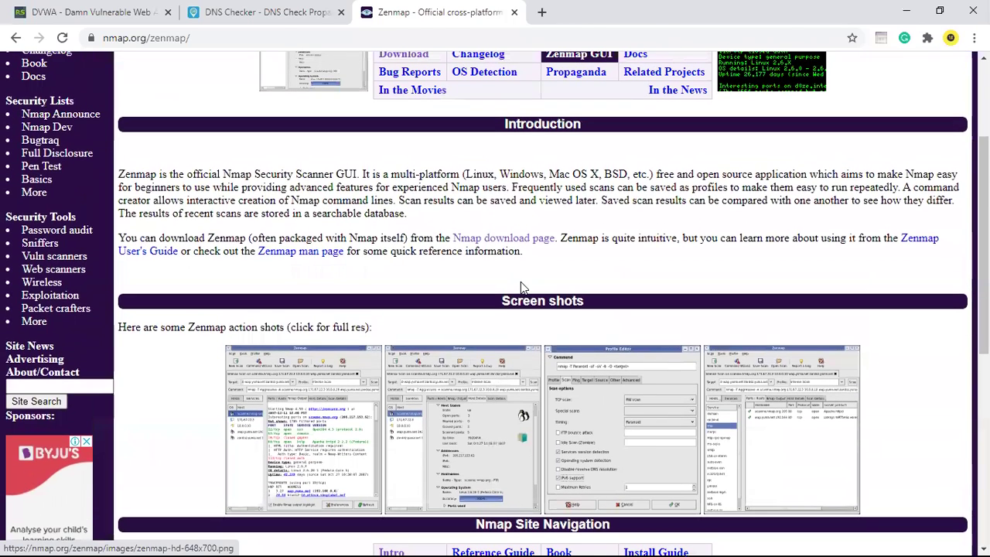
click(523, 241)
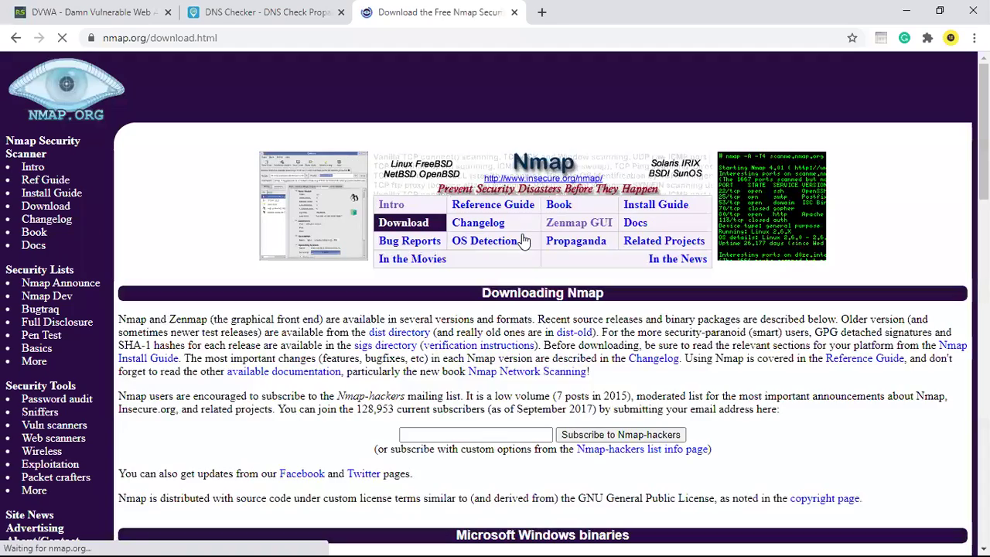
scroll(391, 469, down, 4)
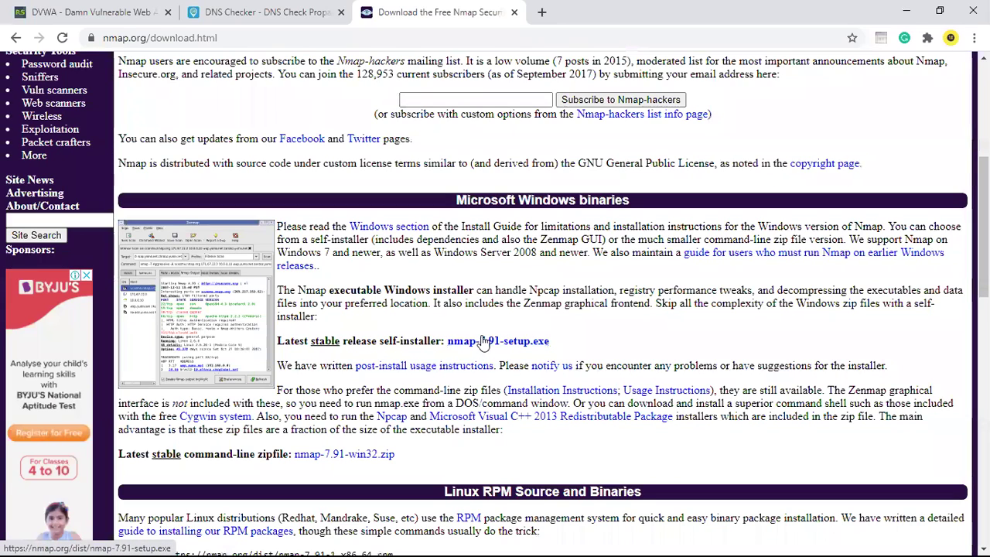
Close the Nmap download tab, launch Nmap - Zenmap GUI maximized, then minimize it
key(ctrl+w)
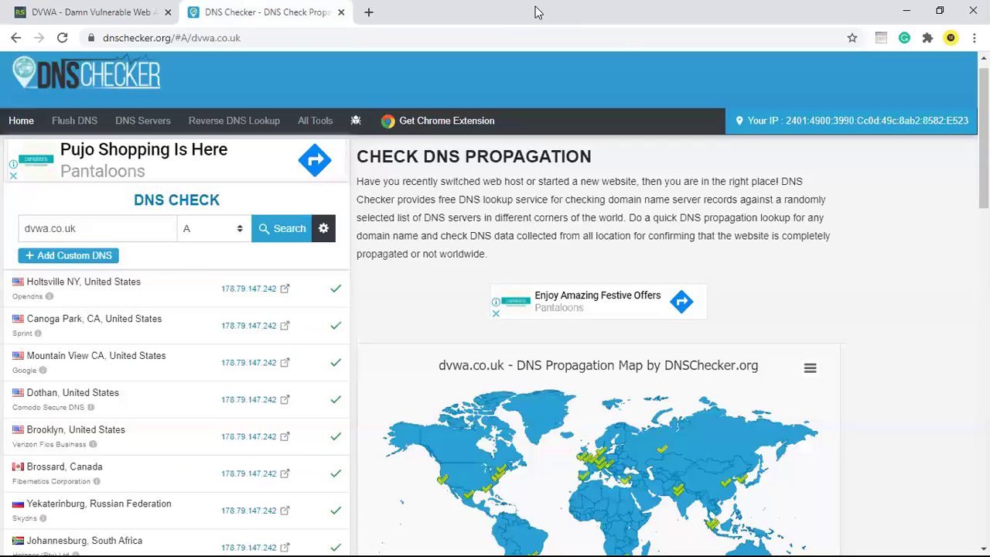
key(super)
text(nmap)
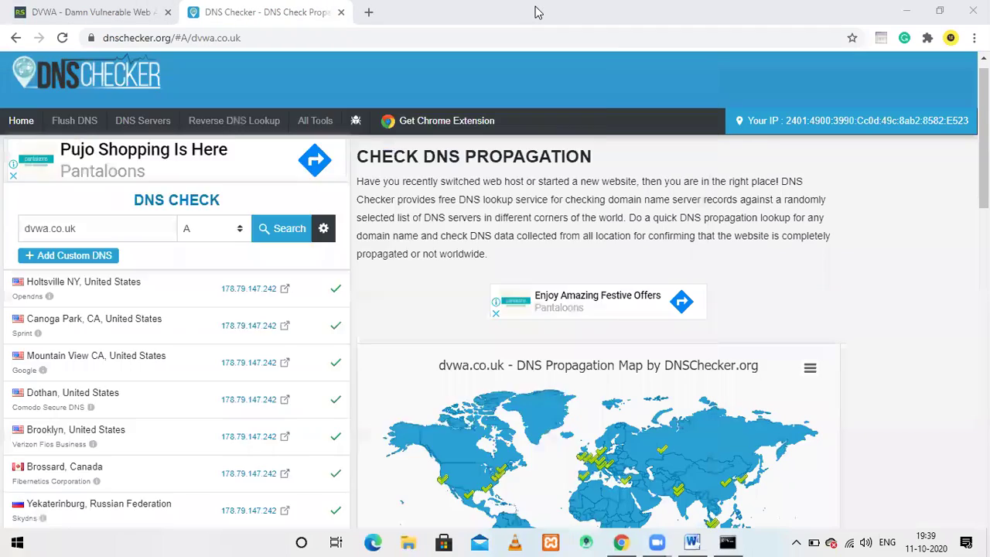
key(Return)
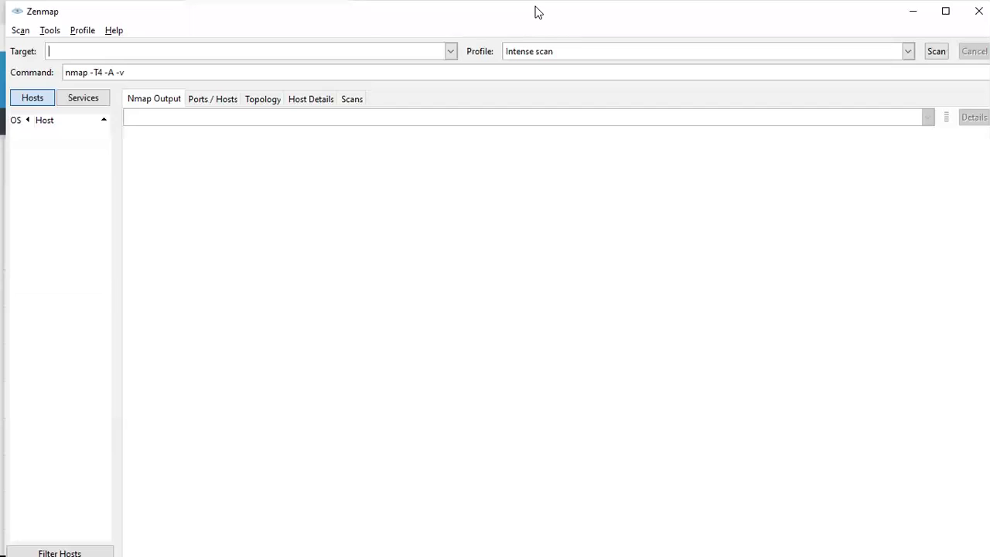
double_click(538, 12)
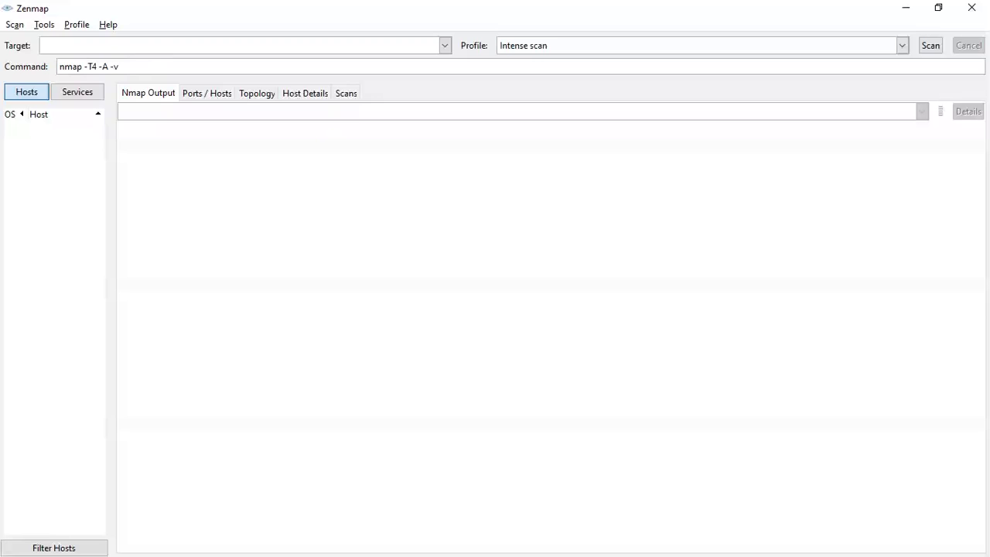
click(901, 7)
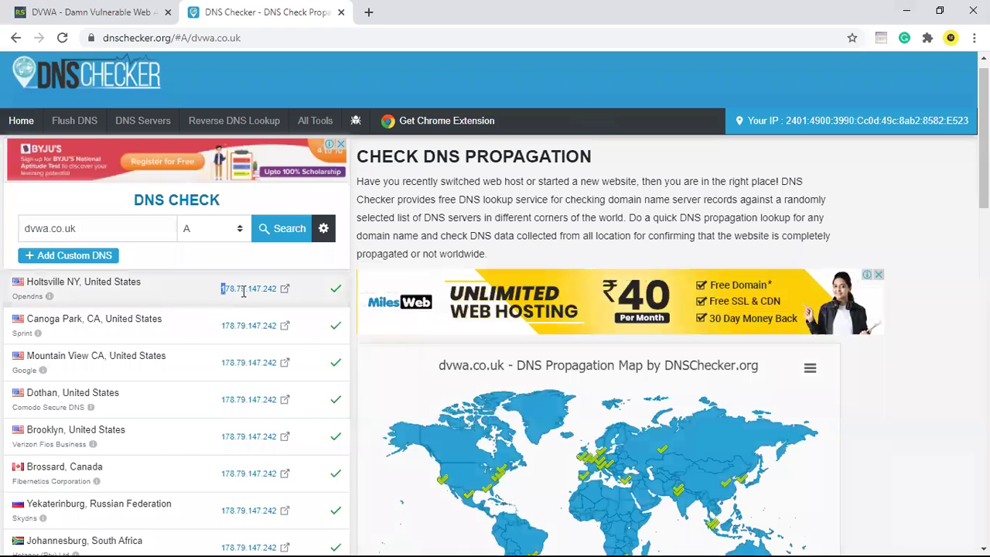
Copy 178.79.147.242 from DNS Checker and paste it into Zenmap's Target field
drag(222, 288, 276, 292)
key(ctrl+c)
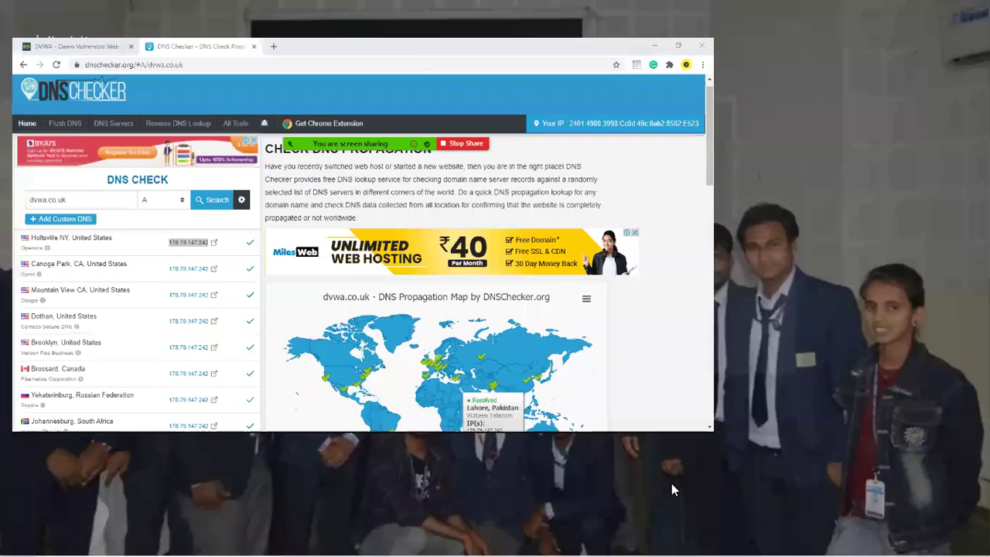
key(super+Tab)
click(351, 133)
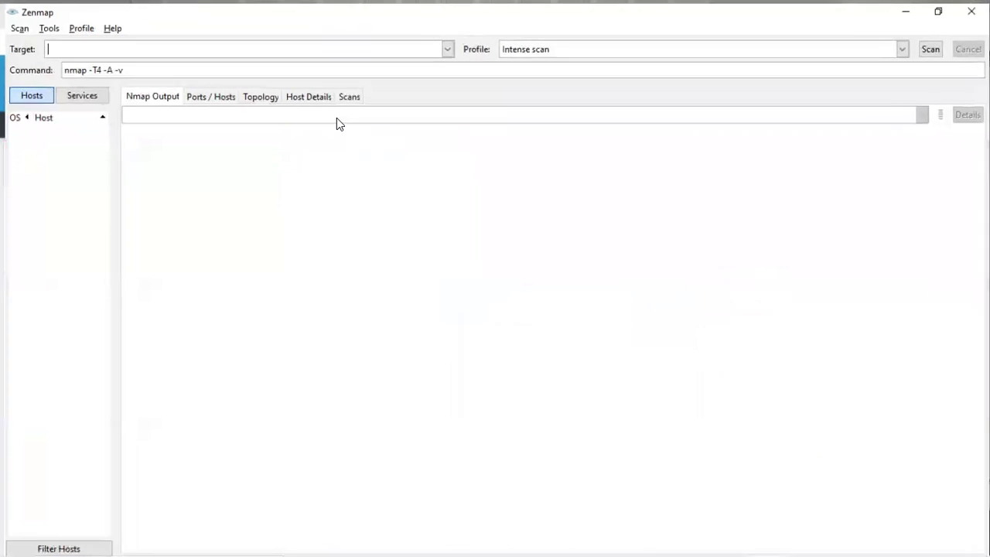
key(ctrl+v)
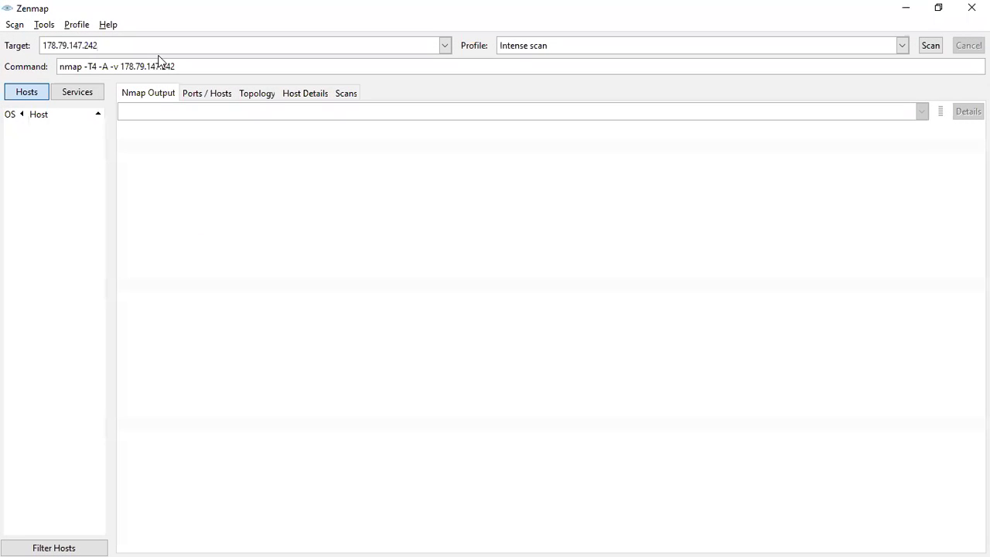
click(837, 44)
key(Tab)
Start the Intense scan of 178.79.147.242
key(Return)
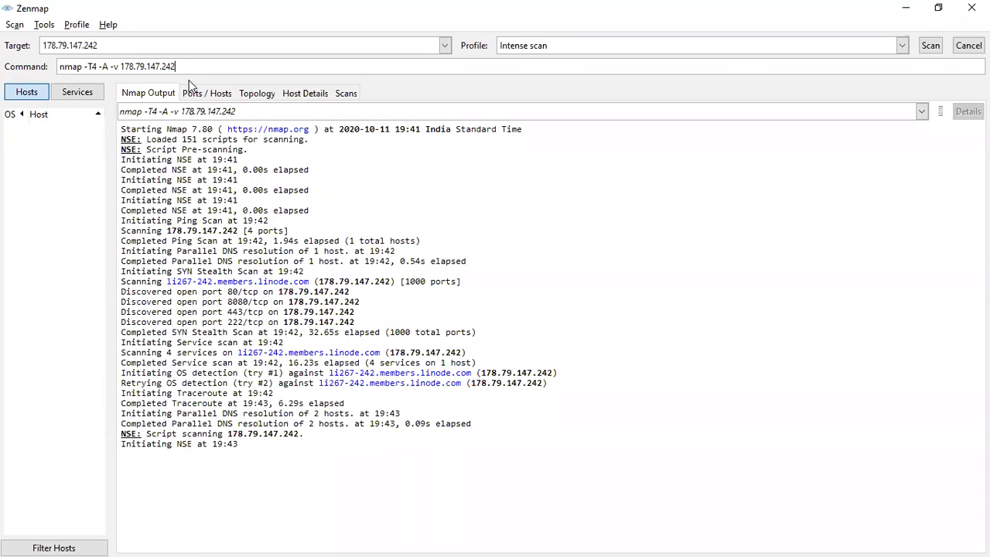
Inspect the scan command's parts: nmap, -T4, -A, -v and target 178.79.147.242
drag(81, 62, 52, 65)
drag(87, 66, 98, 66)
double_click(104, 67)
double_click(114, 67)
click(161, 66)
drag(175, 66, 122, 66)
key(End)
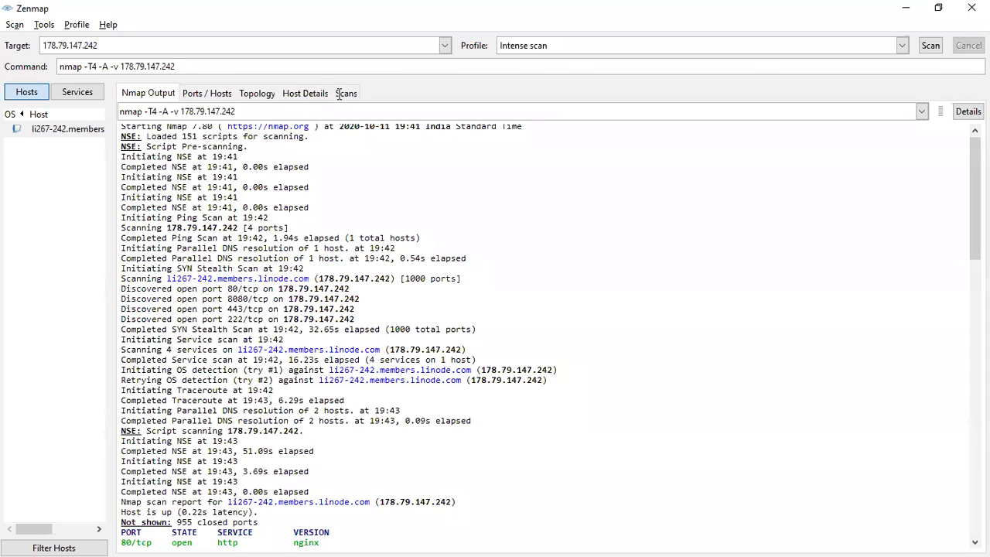
Select the single discovered host 178.79.147.242 in the hosts list
click(241, 174)
click(68, 129)
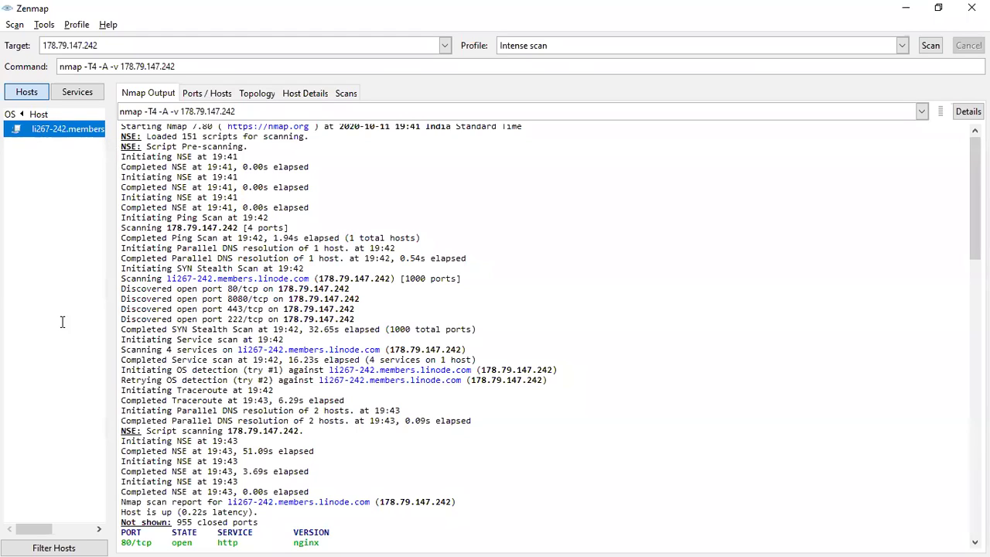
drag(38, 528, 65, 528)
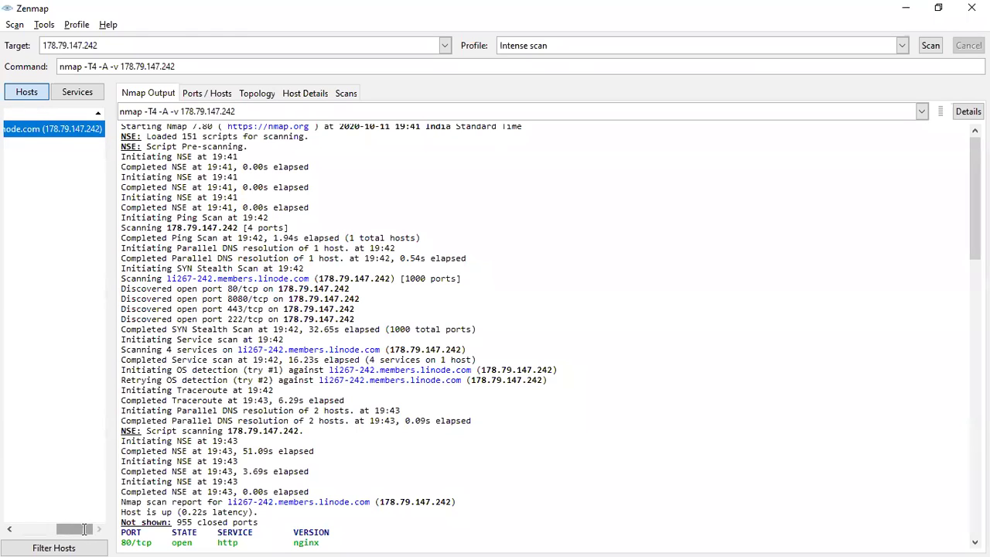
drag(65, 528, 34, 528)
Step through the output's port results for 80/tcp nginx and 222/tcp OpenSSH
click(366, 307)
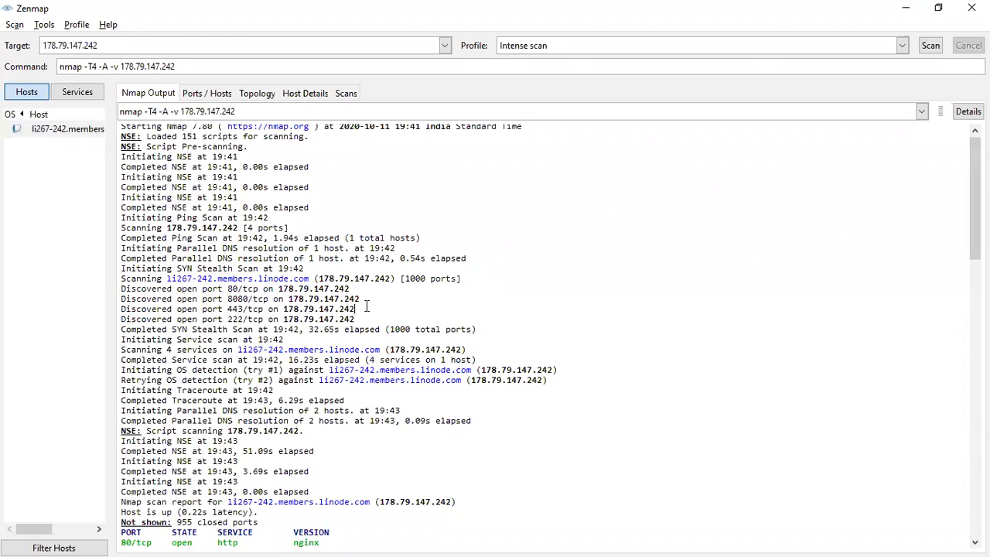
key(Down)
key(Down)
key(Down)
key(Down)
key(Down)
key(Down)
key(Down)
key(Down)
key(Down)
key(Down)
key(Down)
key(Down)
key(Down)
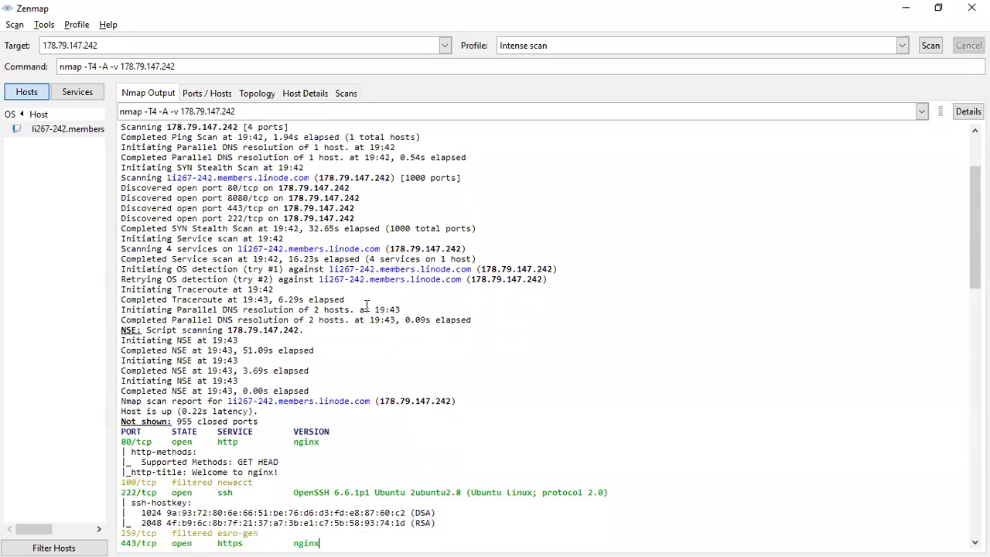
key(Down)
key(Down)
key(Down)
key(Up)
key(Up)
key(Up)
key(Up)
key(Up)
key(Up)
key(Up)
key(Up)
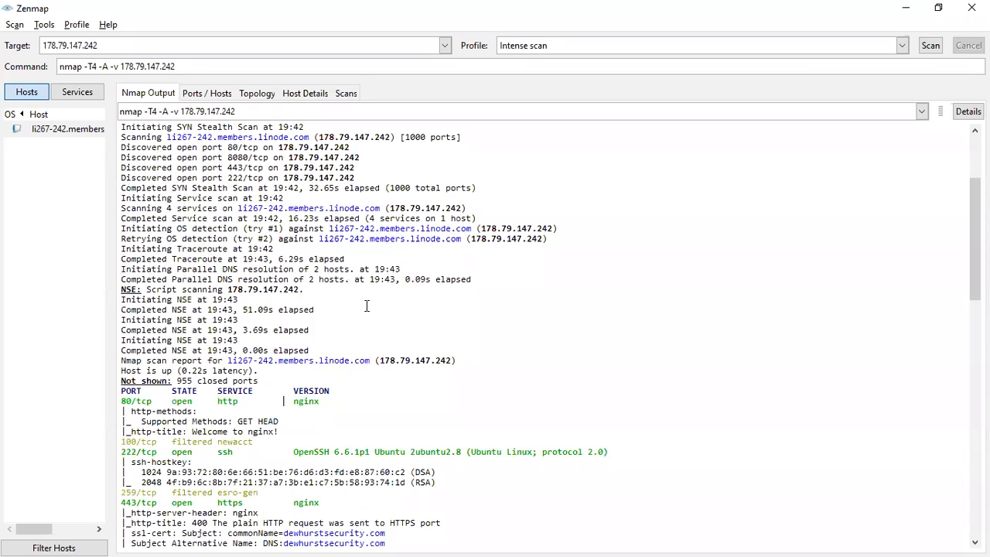
key(Right)
key(Right)
key(Right)
key(Right)
key(Right)
key(Right)
key(Right)
key(Down)
key(Down)
key(Down)
key(Left)
key(Left)
key(Left)
key(Right)
key(Right)
key(Right)
key(Right)
key(Right)
key(Right)
key(Right)
key(Right)
key(Down)
key(Left)
key(Left)
key(Left)
key(Left)
key(Left)
key(Left)
key(Right)
key(Right)
key(Right)
key(Right)
key(Right)
key(Right)
key(Right)
key(Right)
key(Right)
key(Right)
key(Right)
key(Down)
key(Down)
key(Down)
key(Down)
key(Down)
key(Down)
key(Down)
key(Down)
key(Down)
key(Down)
key(Down)
key(Up)
key(Up)
key(Up)
key(Up)
key(Left)
key(Left)
key(Left)
key(Left)
key(Left)
key(Left)
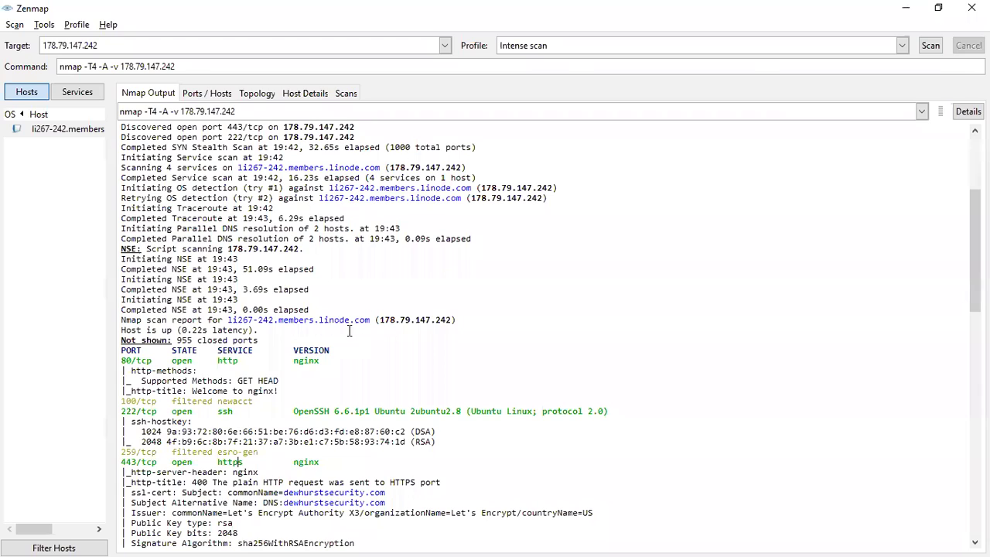
Review the 443/tcp nginx entry and its SSL certificate lines down to the filtered ports
double_click(310, 463)
scroll(273, 492, down, 3)
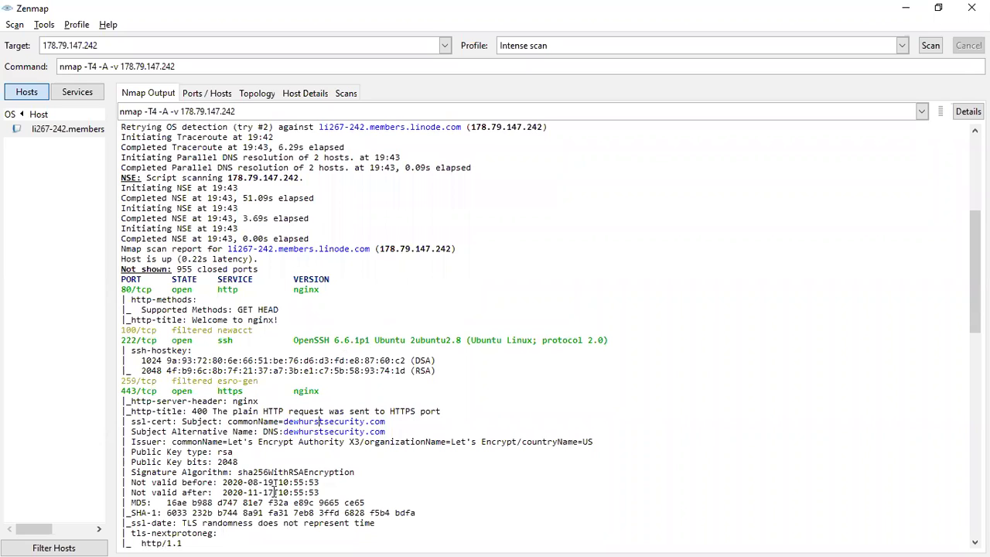
key(Down)
key(Down)
key(Down)
key(Down)
key(Down)
key(Down)
key(Down)
key(Down)
key(Down)
key(Down)
key(Down)
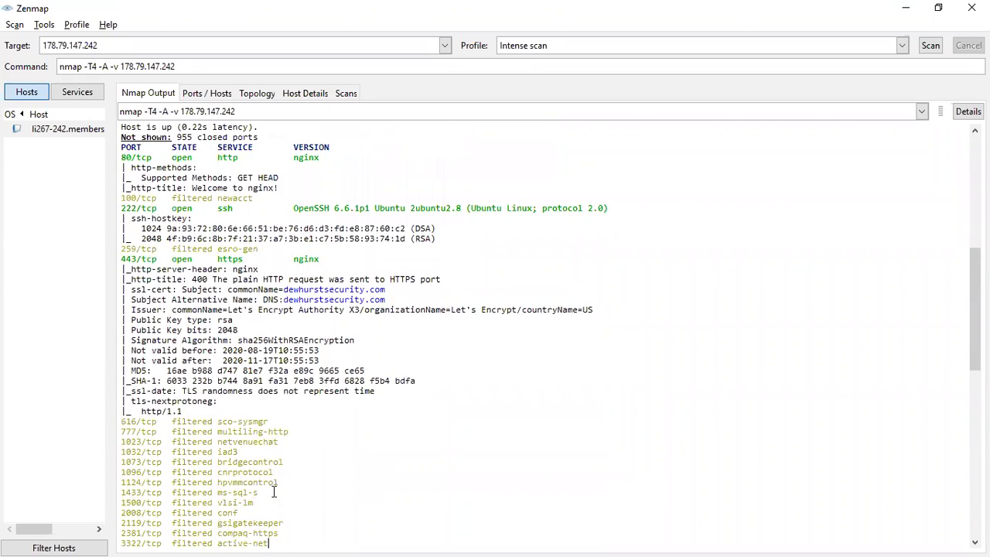
Move through the filtered ports list, including the 8080/tcp OpenSSH line
key(Up)
key(Down)
key(Down)
key(Down)
key(Down)
key(Down)
key(Down)
key(Up)
key(Up)
key(Up)
key(Up)
key(Up)
key(Down)
key(Down)
key(Down)
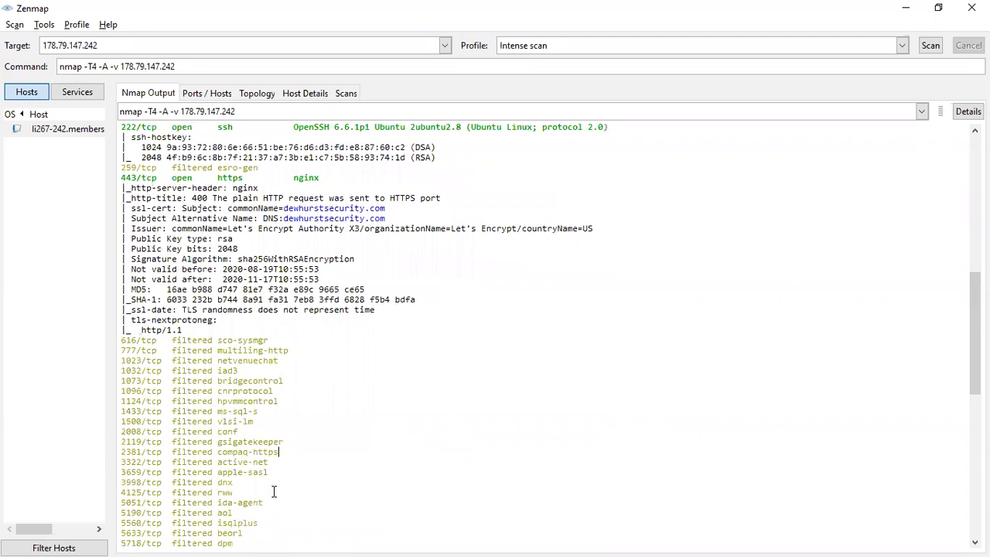
key(Down)
key(Down)
key(Down)
key(Down)
key(Down)
key(Down)
key(Up)
key(Up)
key(Up)
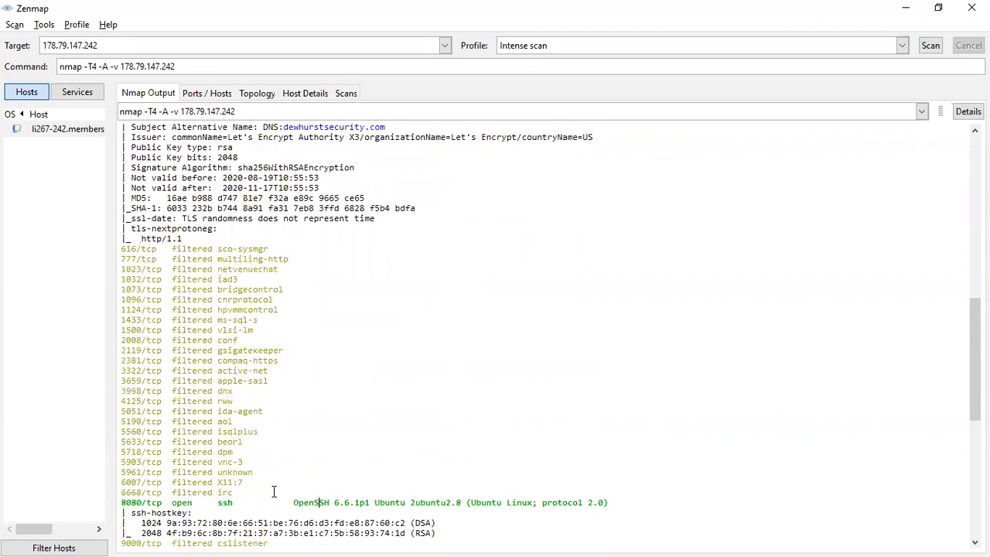
key(Left)
key(Left)
key(Left)
key(Left)
key(Down)
key(Down)
key(Down)
key(End)
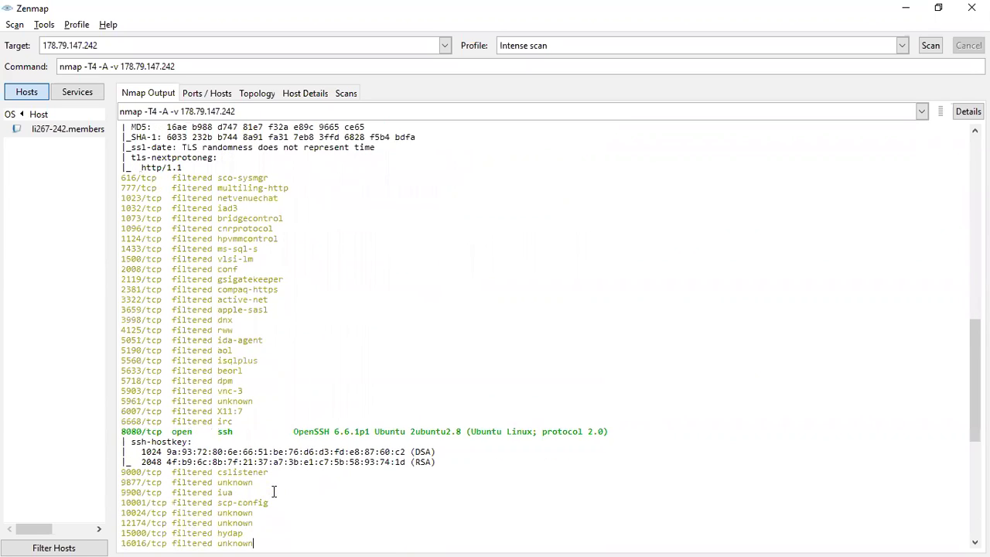
Read the 88% Fortinet FortiGate 100D OS guess and the 22-hop traceroute results
key(Down)
key(Down)
key(Down)
key(Down)
key(Down)
key(Down)
key(Down)
key(Down)
key(Down)
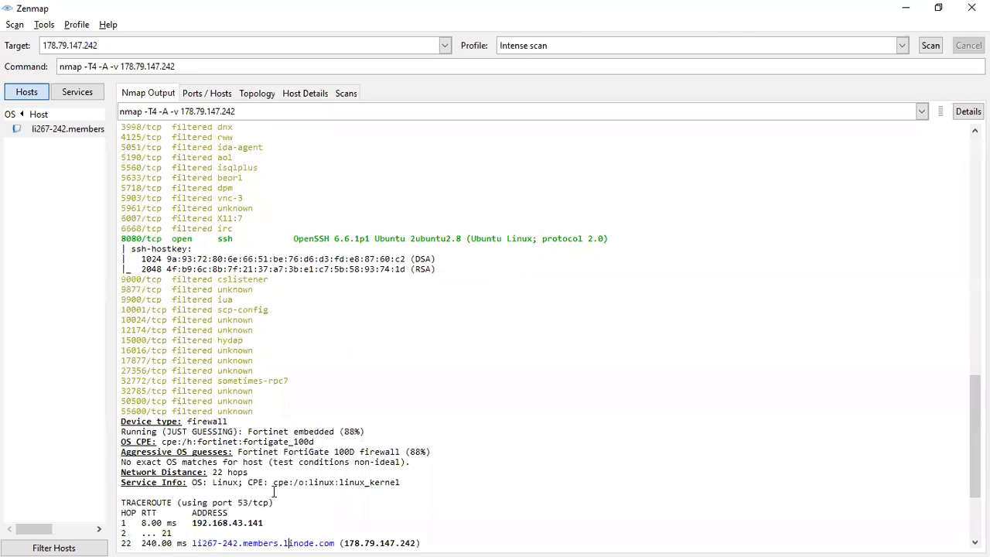
key(Up)
key(Up)
key(Up)
key(Down)
key(Down)
key(Down)
key(Right)
key(Right)
key(Down)
key(Down)
key(Down)
key(Down)
key(Down)
key(Down)
key(Up)
key(Up)
key(Up)
key(Up)
key(Down)
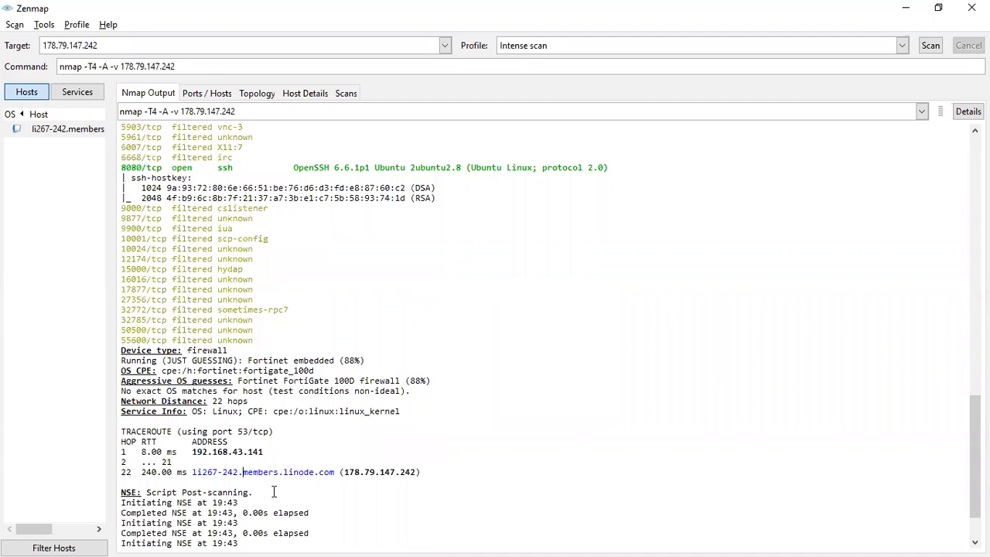
key(Down)
key(Down)
key(Down)
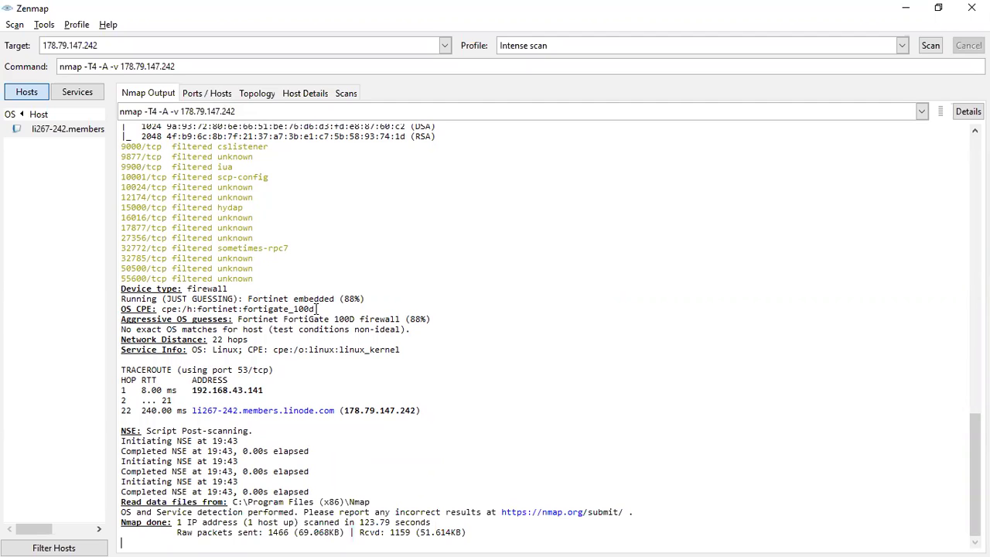
Show the Ports / Hosts table: 80 and 443 nginx, 222 and 8080 OpenSSH, rest filtered
click(210, 93)
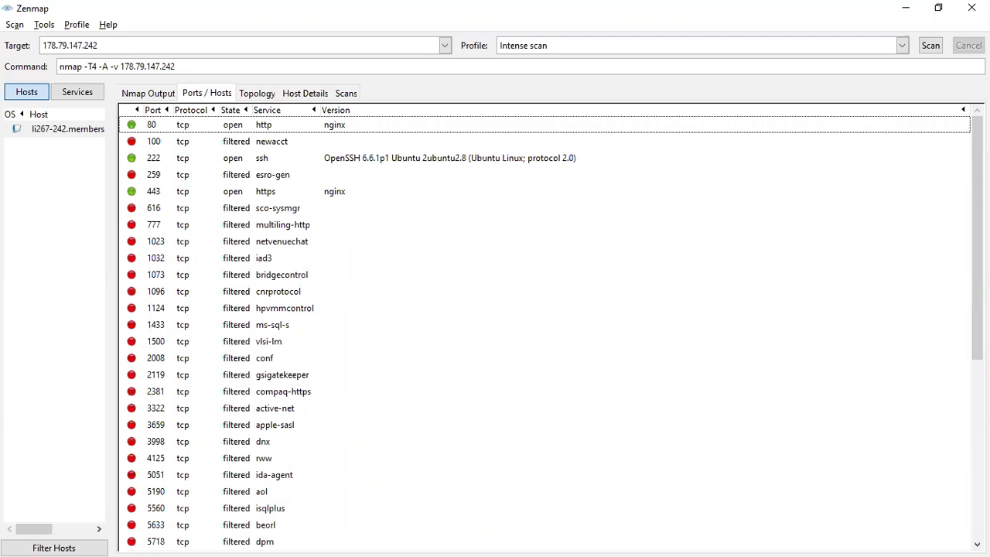
drag(976, 232, 977, 409)
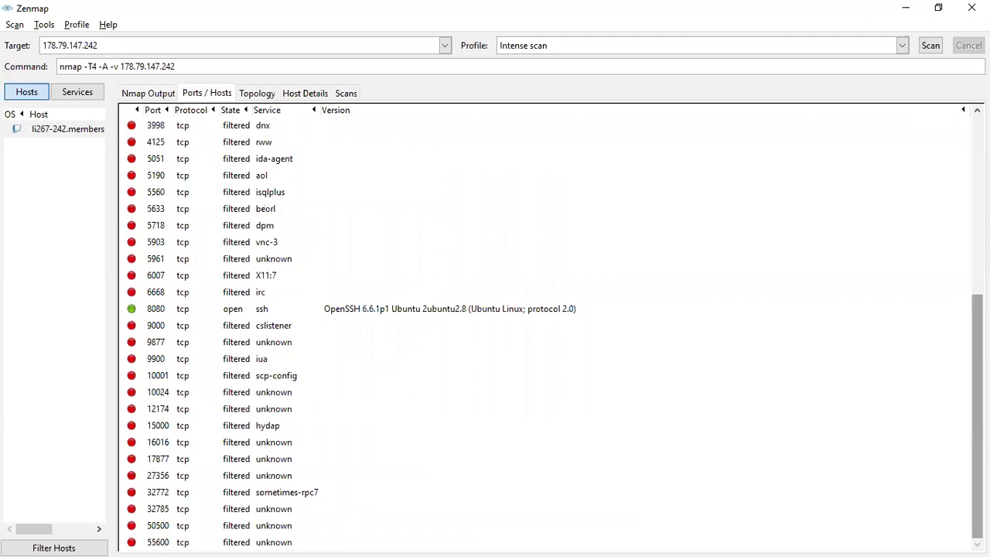
key(Home)
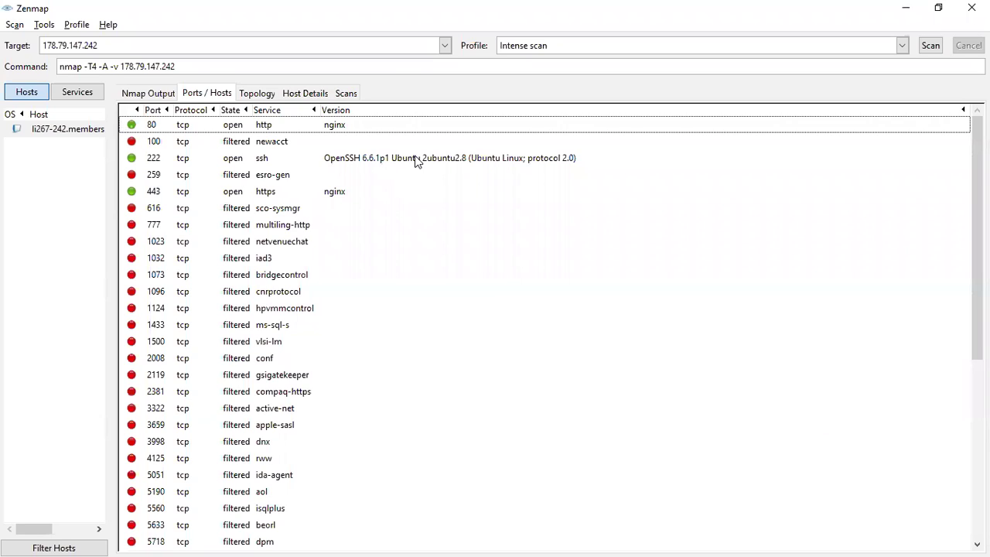
View the topology graph, then the host details: 4 open, 41 filtered, 955 closed ports
click(258, 93)
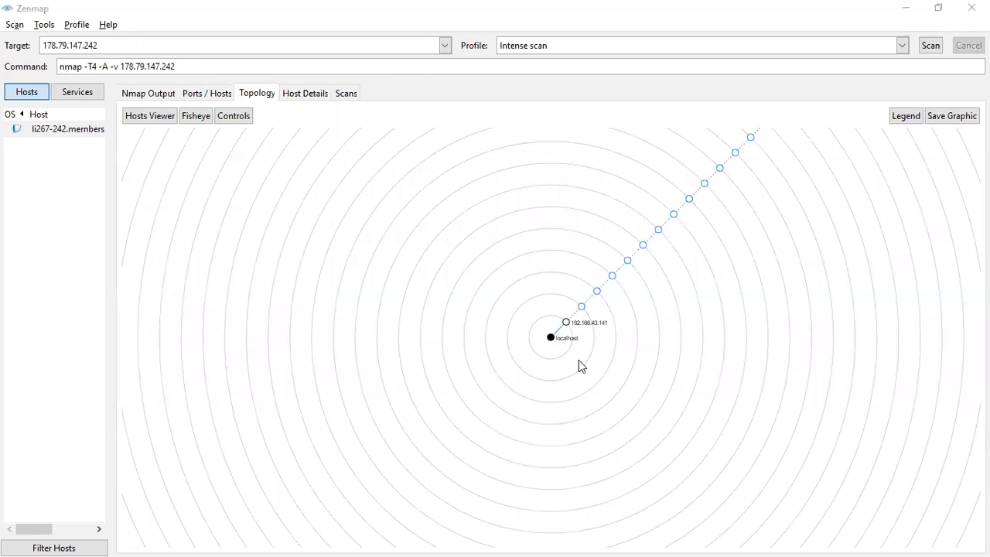
click(299, 93)
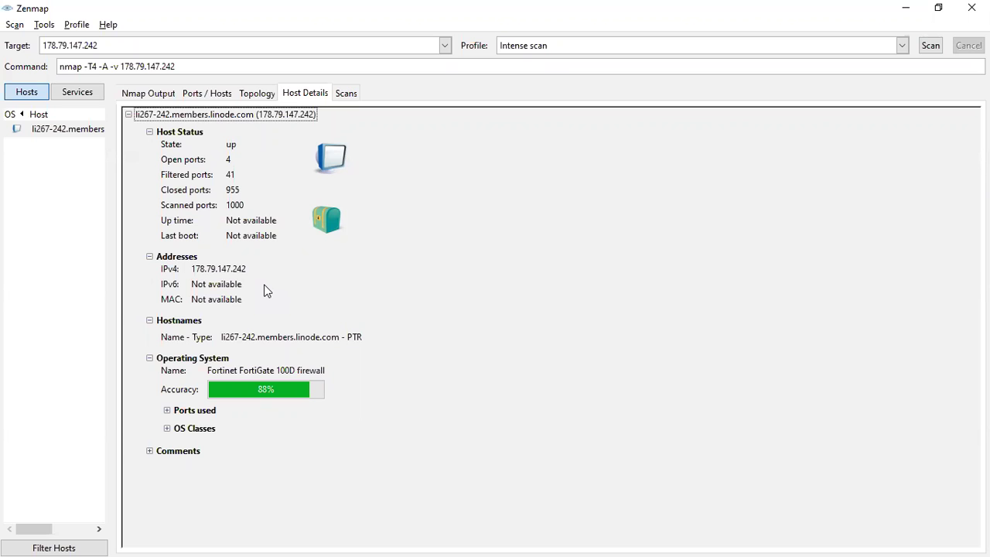
Return to the Nmap Output view, scrolled to the top of the report
click(172, 96)
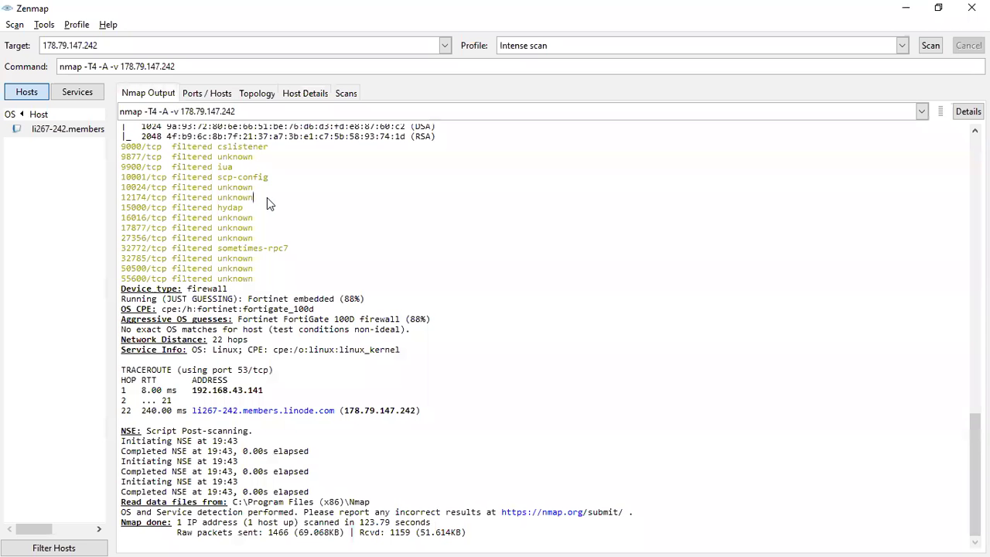
scroll(253, 197, up, 10)
scroll(247, 178, up, 15)
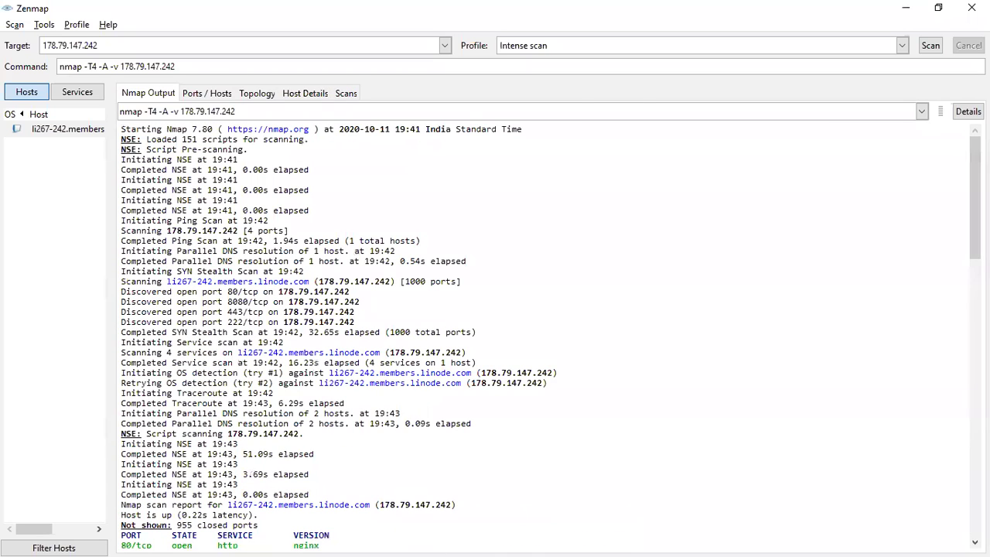
click(286, 160)
Show the Topology graph and re-centre it hop by hop from 192.168.43.141 onto host 178.79.147.242
click(258, 93)
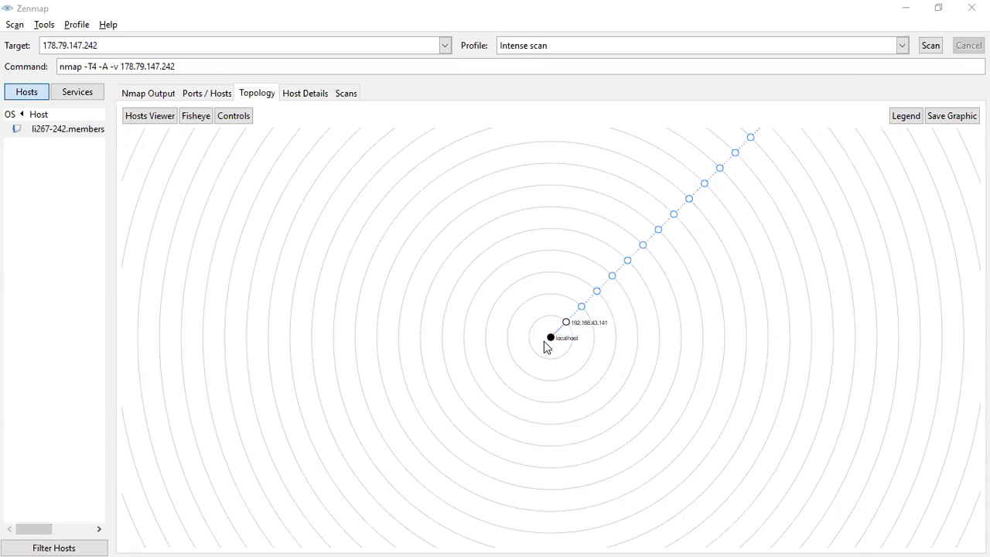
click(566, 322)
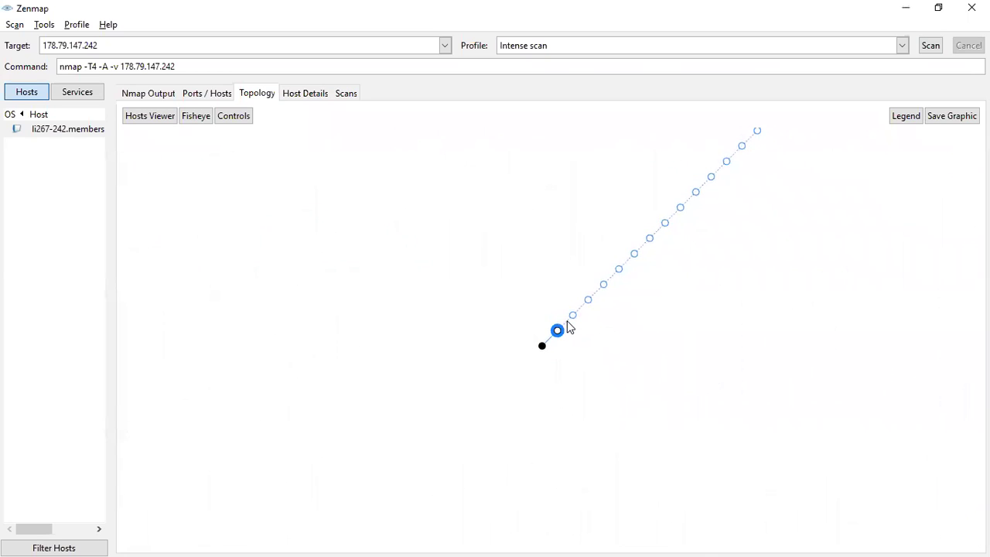
click(566, 322)
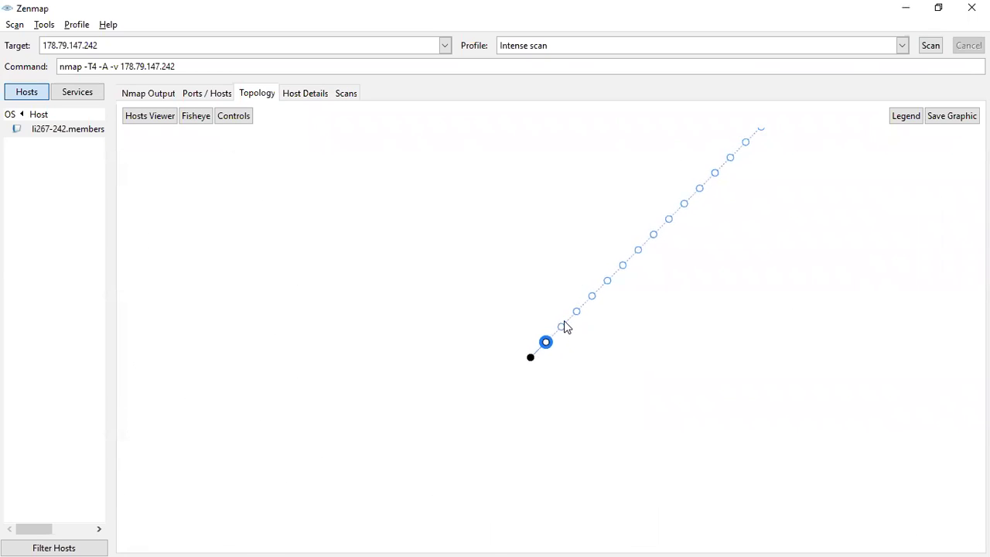
click(737, 153)
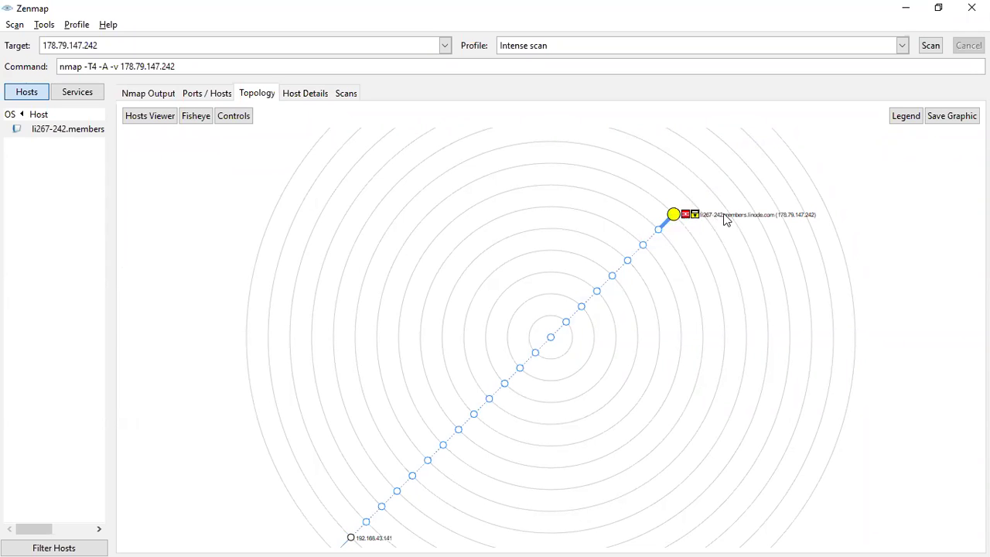
click(673, 216)
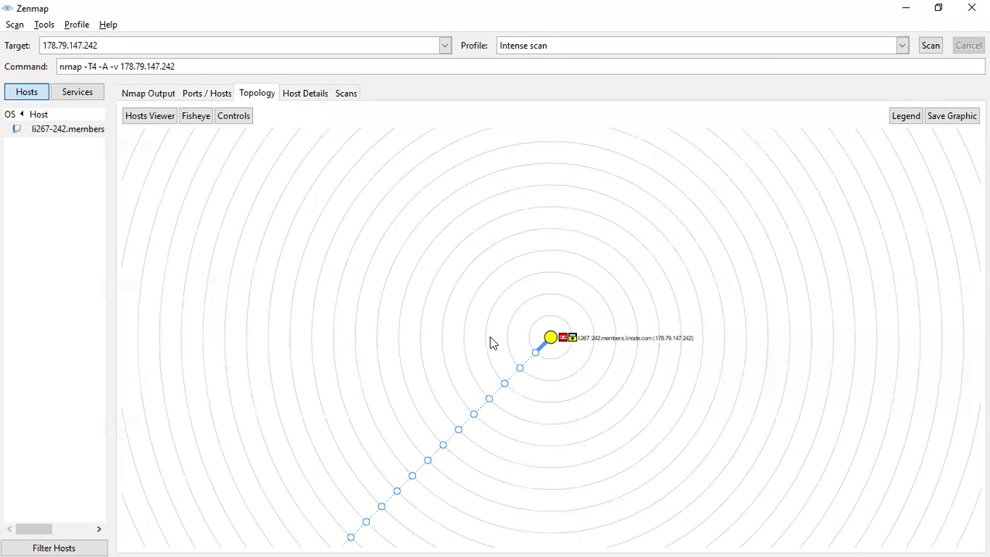
click(156, 91)
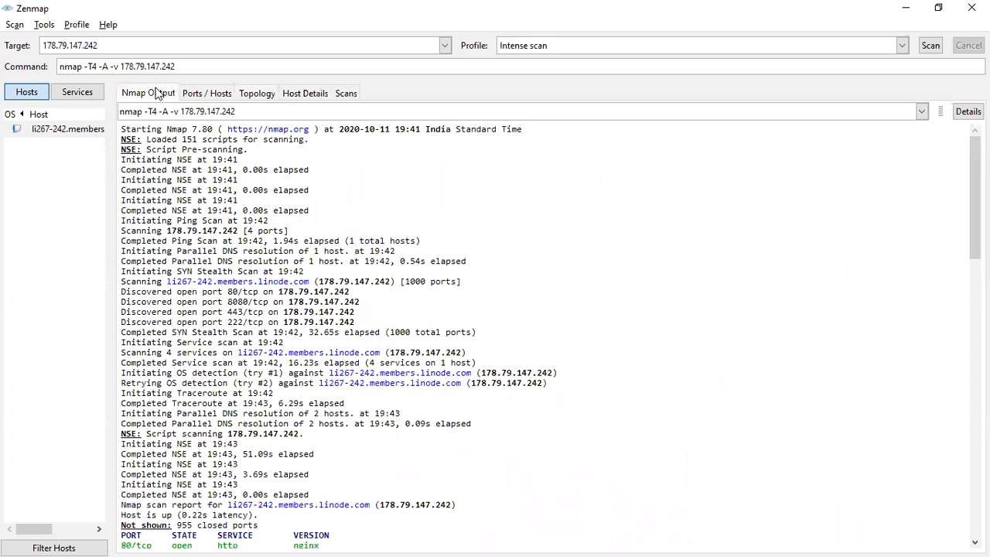
click(558, 364)
key(Down)
key(Down)
key(Down)
key(Down)
key(Down)
key(Down)
key(Down)
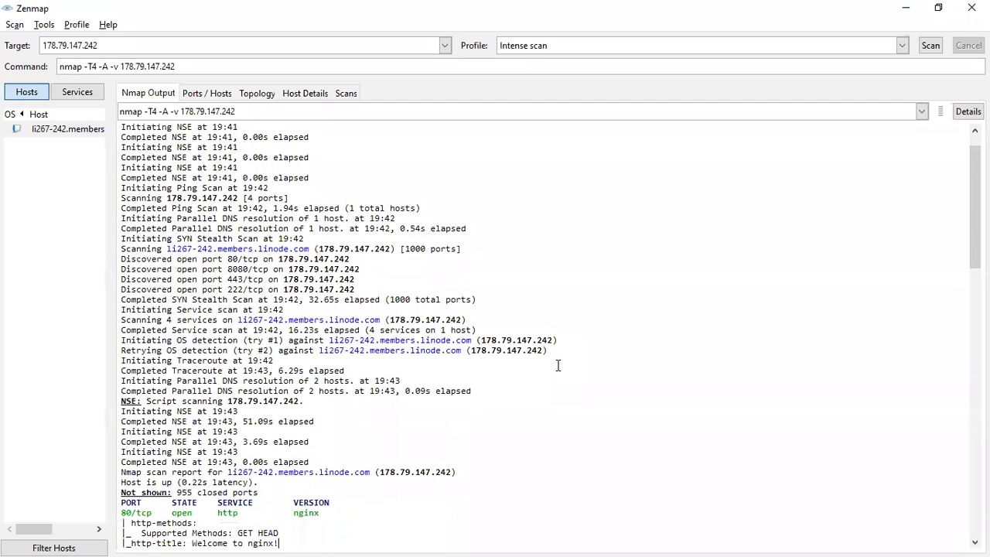
key(Down)
key(Down)
key(Down)
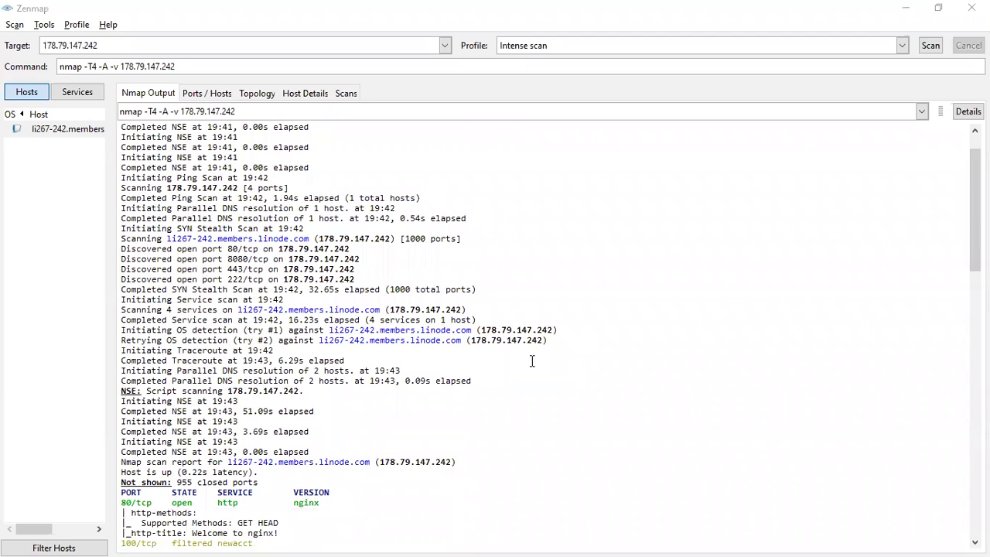
click(373, 463)
key(Down)
key(Down)
key(Down)
key(Down)
key(Down)
key(Down)
key(Down)
key(Down)
key(Down)
key(Down)
key(Down)
key(Down)
key(Down)
key(Down)
key(Down)
key(Down)
key(Down)
key(Down)
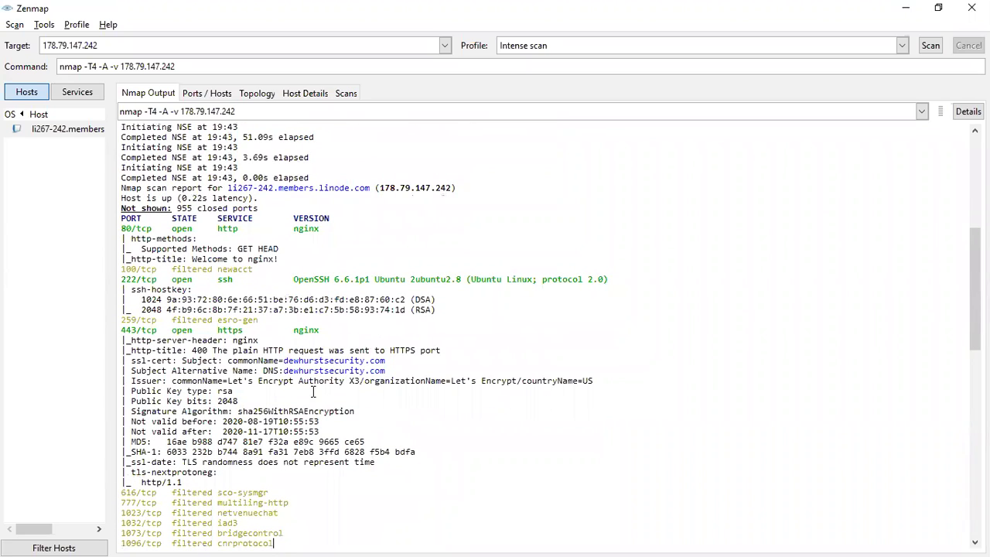
click(151, 218)
double_click(184, 209)
click(157, 228)
key(Down)
key(Down)
key(Down)
key(Down)
key(Down)
key(Down)
key(Down)
key(Down)
key(Down)
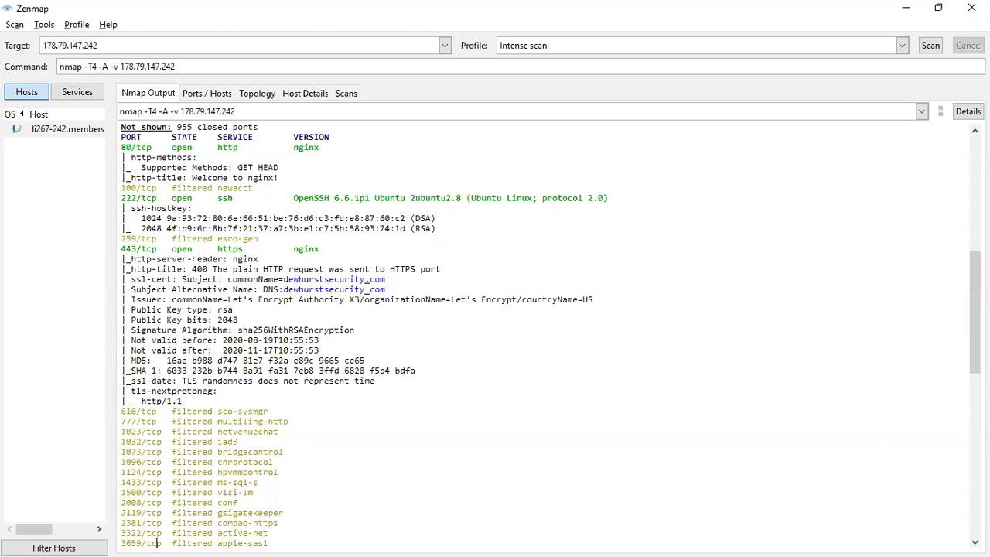
click(244, 238)
click(10, 25)
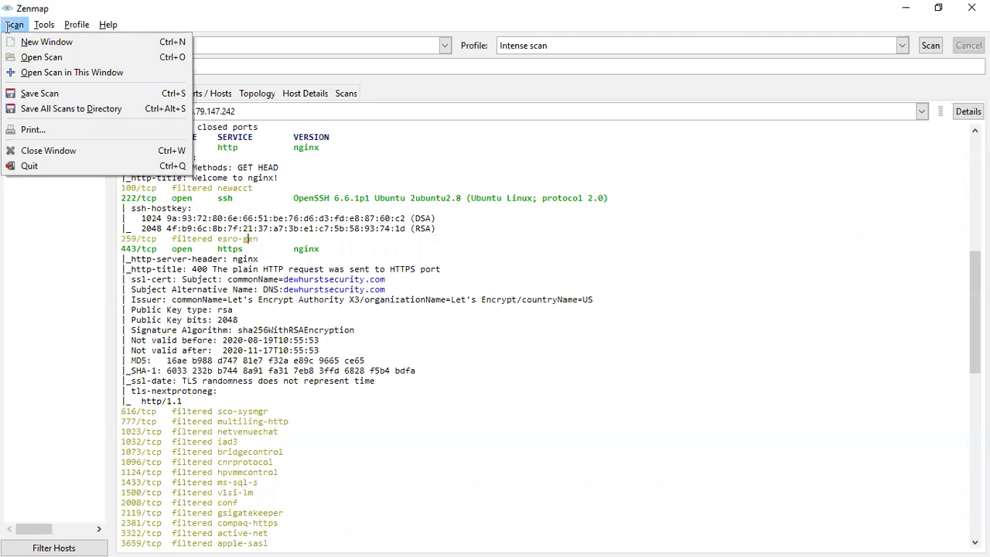
click(67, 94)
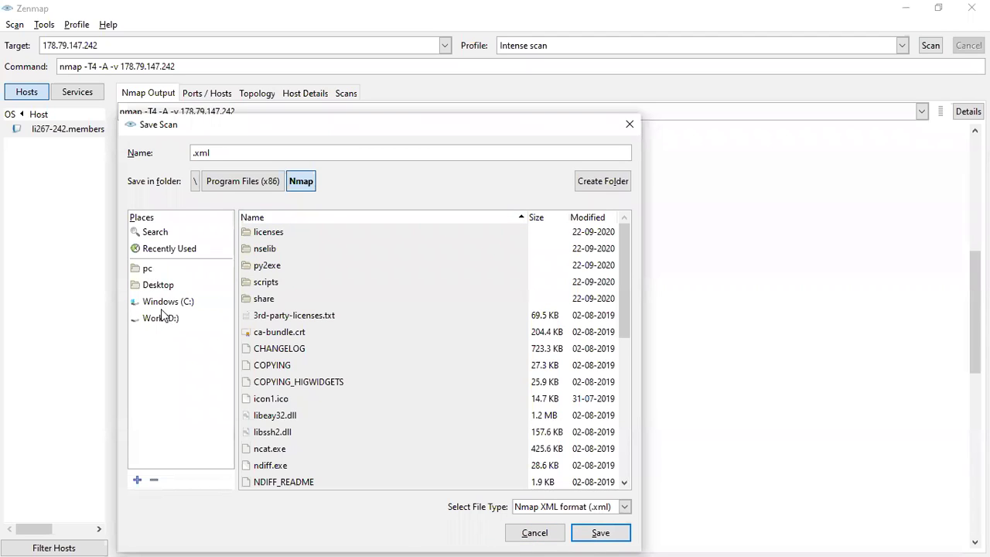
click(630, 124)
click(444, 433)
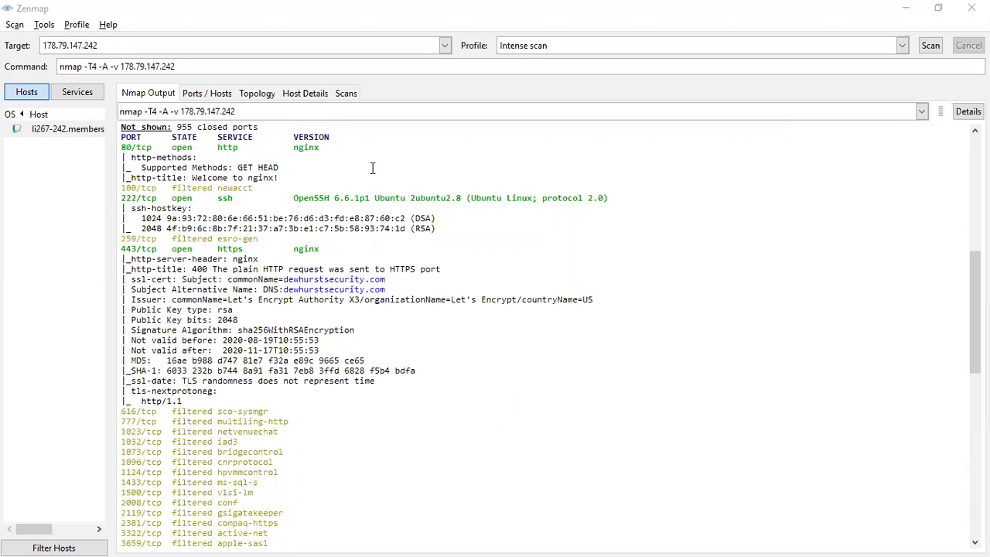
Insert a port range '-p 1-6500' before -A in the scan command
click(99, 66)
text(-p 1-1)
key(BackSpace)
text(655)
key(BackSpace)
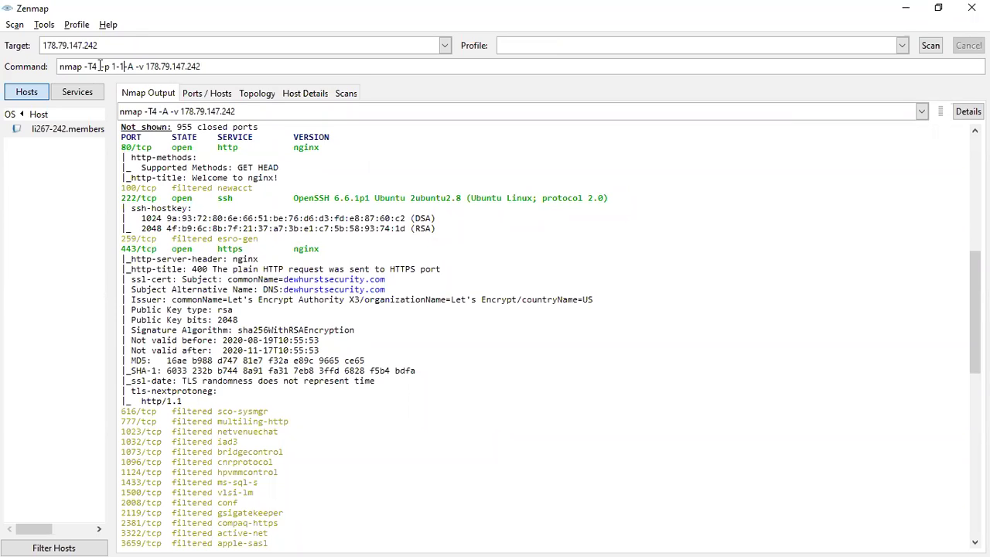
text(00)
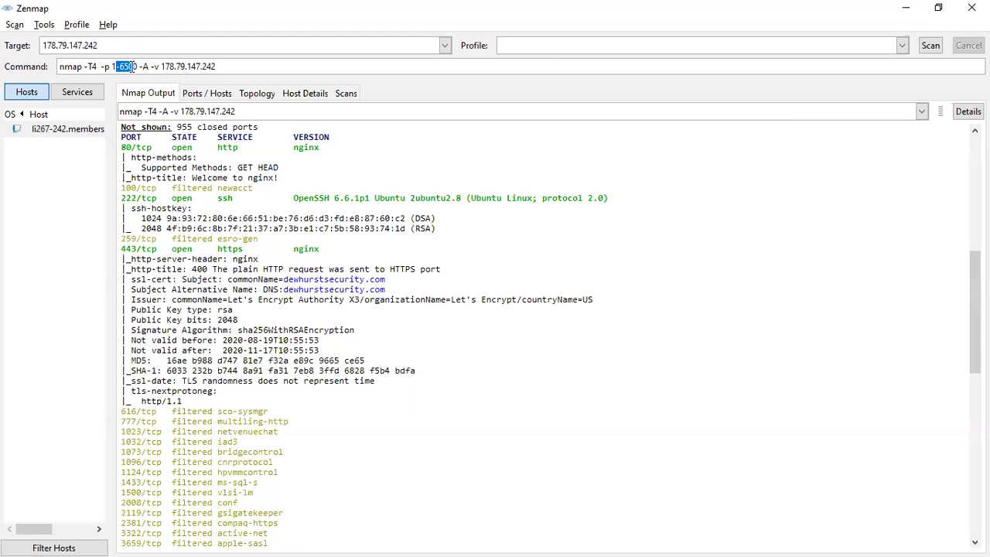
Change the upper port from 6500 to 10 so the command reads '-p 1-10'
click(138, 66)
mouse_move(114, 67)
mouse_down()
mouse_move(139, 67)
mouse_move(120, 67)
mouse_up()
text(9)
key(BackSpace)
text(10)
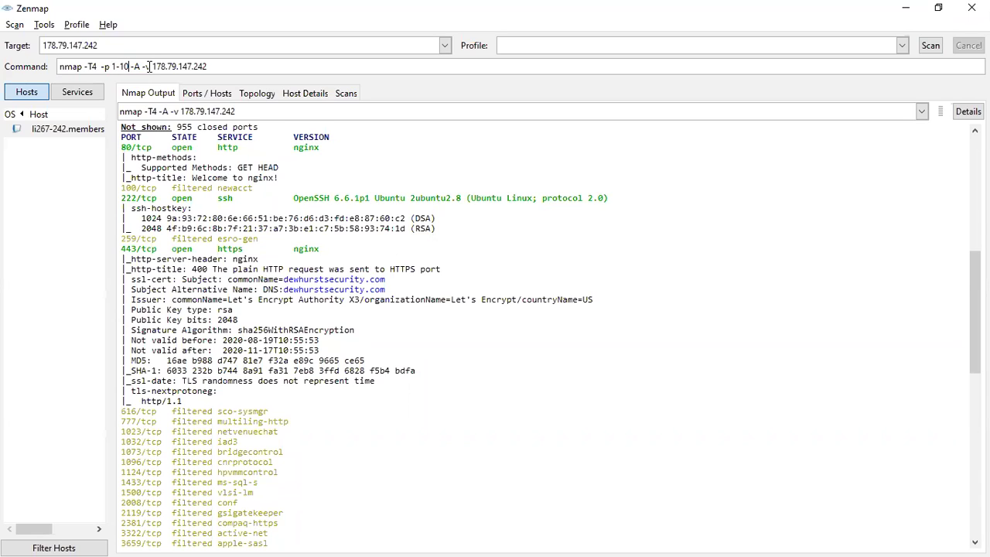
key(End)
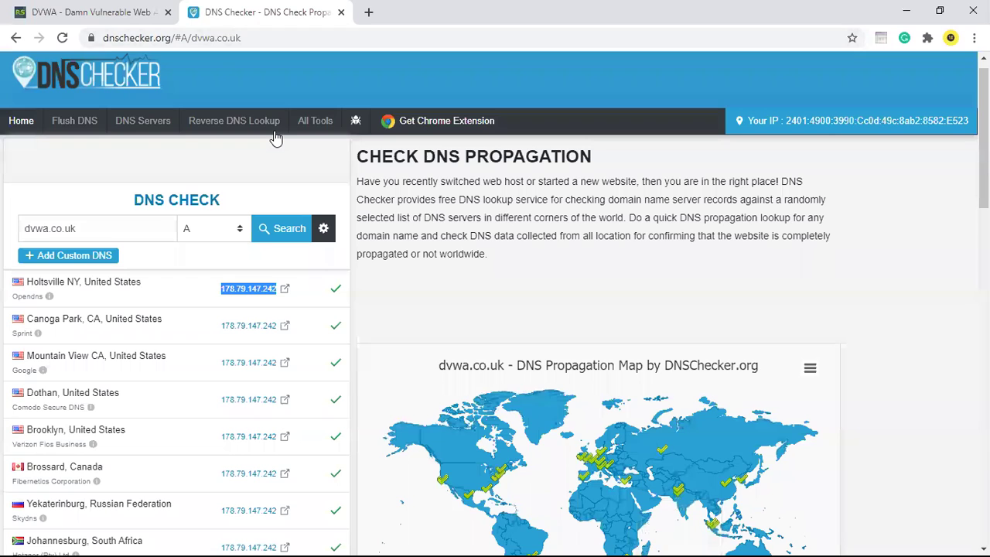
Search Google for 'nmap com' in a new tab and open the Varonis Nmap commands article
key(ctrl+t)
text(nmap)
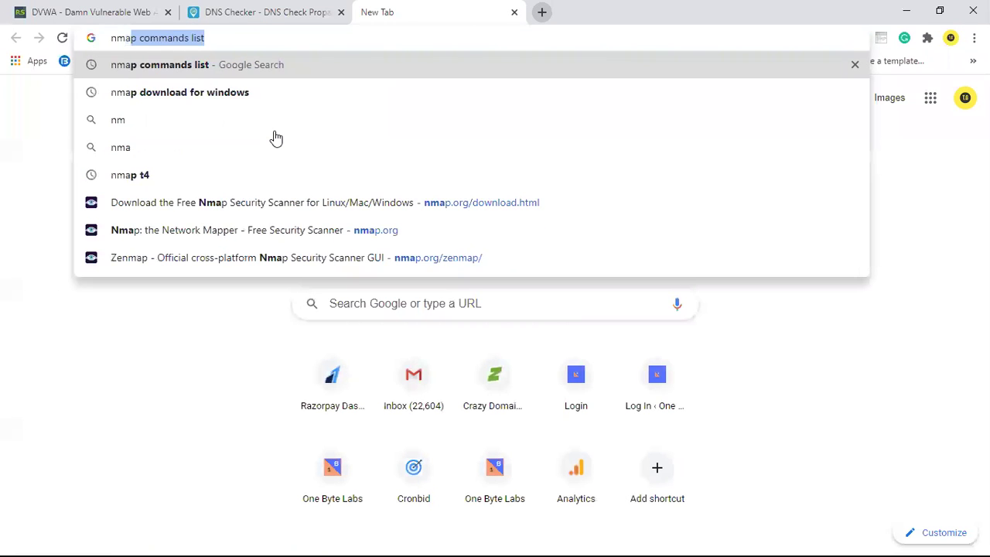
text( com)
key(Return)
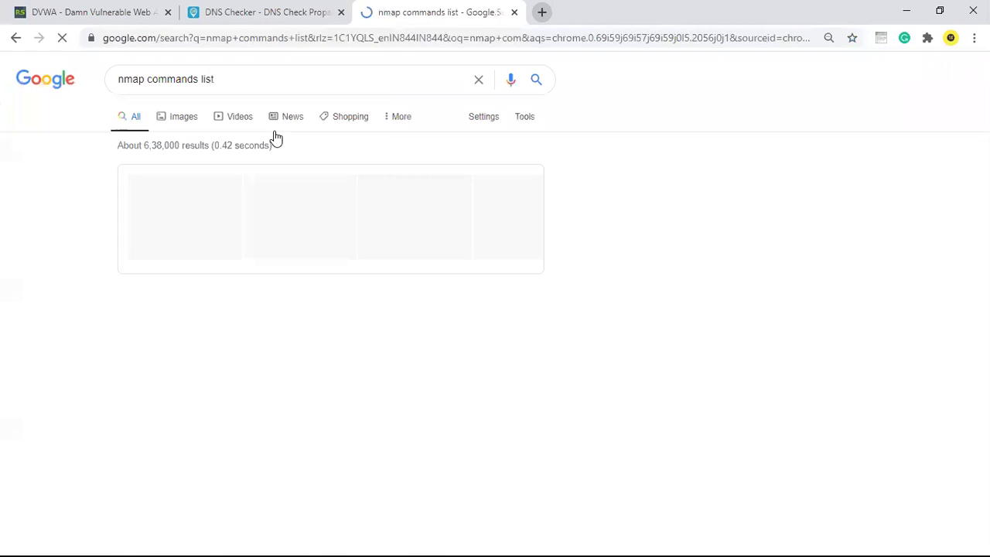
click(180, 476)
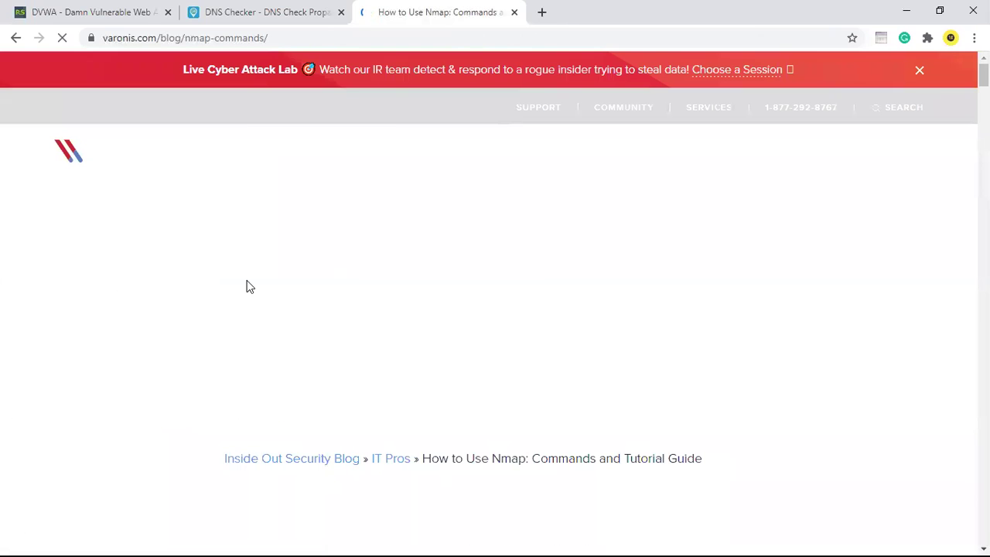
Read through the Varonis article, including its OS Scanning section, then close its tab
scroll(214, 321, down, 5)
scroll(215, 325, down, 4)
scroll(214, 324, down, 5)
scroll(214, 325, down, 5)
scroll(214, 325, down, 2)
scroll(215, 325, down, 5)
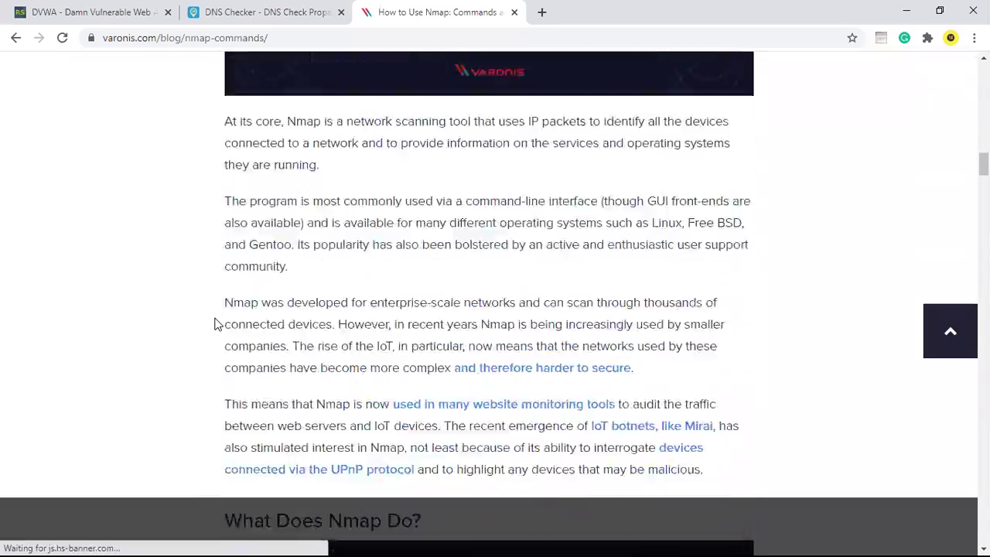
scroll(214, 324, down, 5)
scroll(214, 325, down, 8)
scroll(214, 324, down, 8)
scroll(214, 325, down, 4)
scroll(214, 325, down, 7)
scroll(214, 324, down, 5)
scroll(214, 325, up, 4)
scroll(214, 325, up, 1)
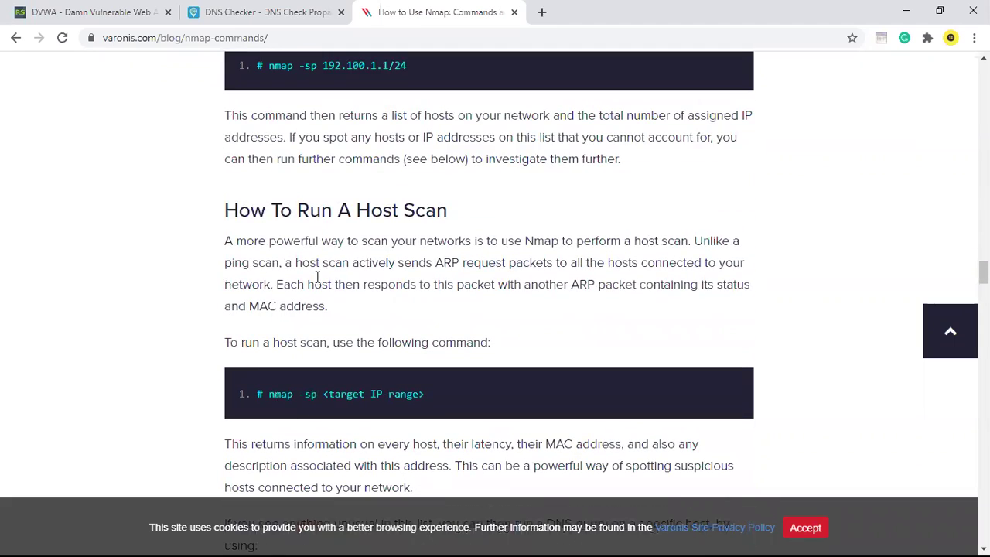
drag(229, 306, 312, 242)
click(285, 417)
scroll(285, 416, down, 2)
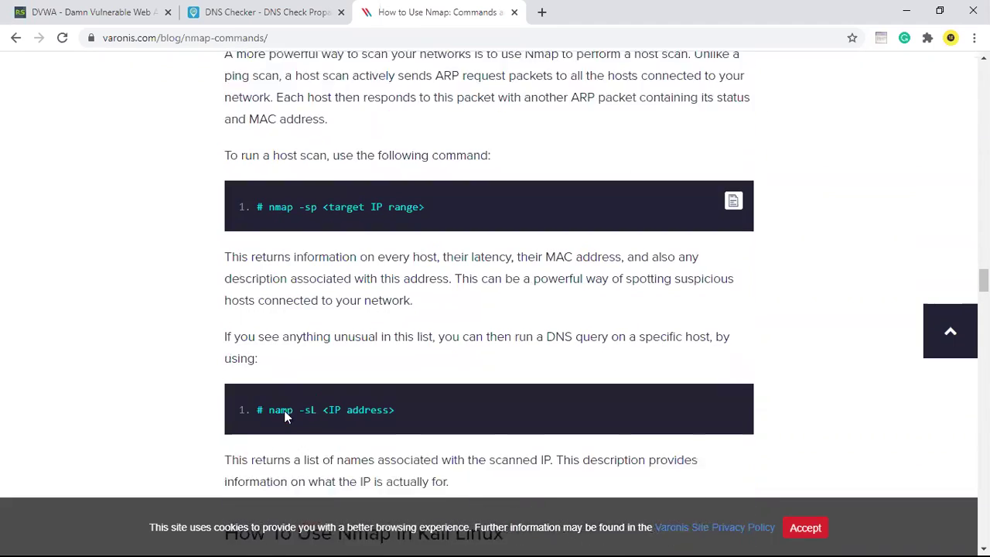
scroll(285, 416, down, 1)
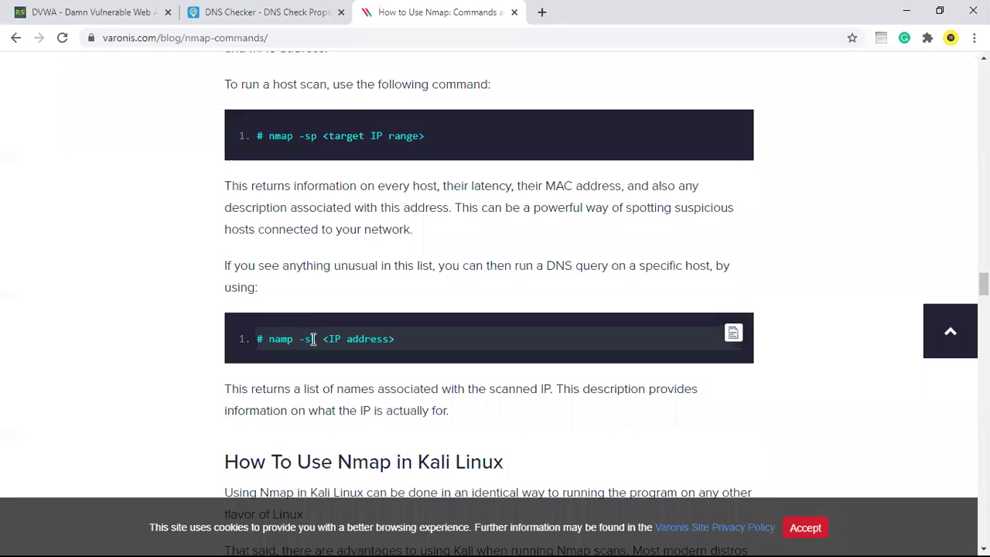
scroll(313, 338, down, 2)
scroll(313, 339, down, 2)
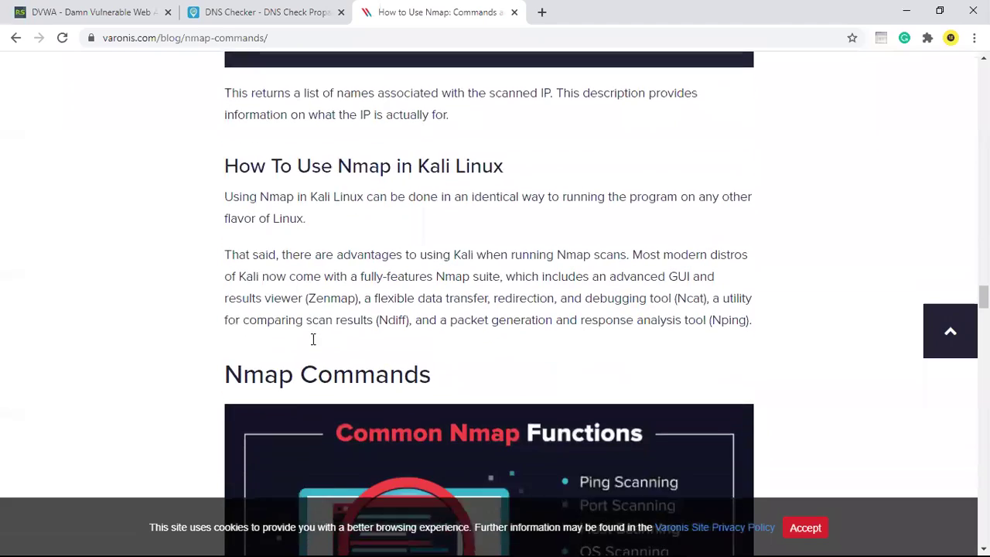
scroll(313, 338, down, 5)
scroll(312, 339, down, 4)
scroll(281, 282, down, 2)
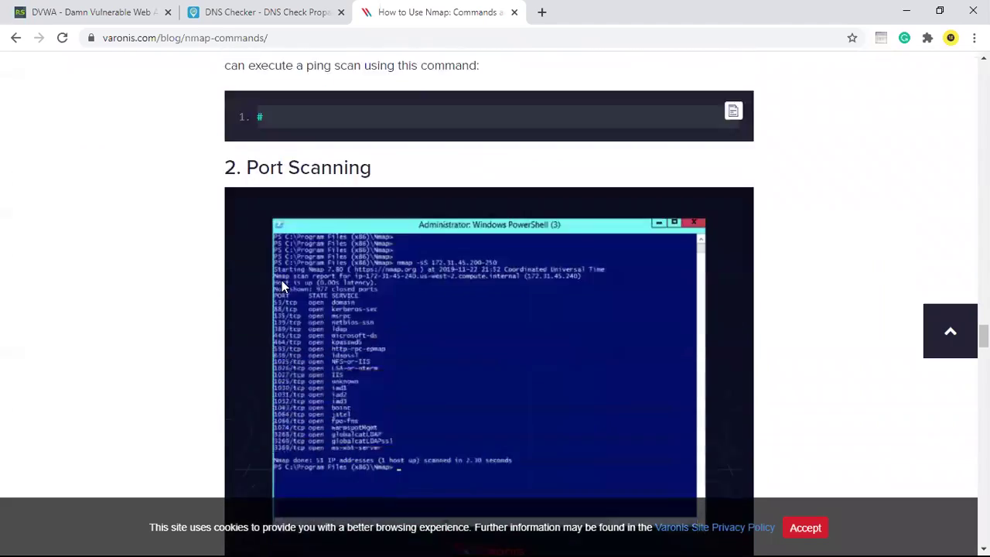
scroll(282, 281, down, 3)
scroll(282, 282, down, 1)
scroll(288, 333, down, 1)
scroll(295, 376, down, 3)
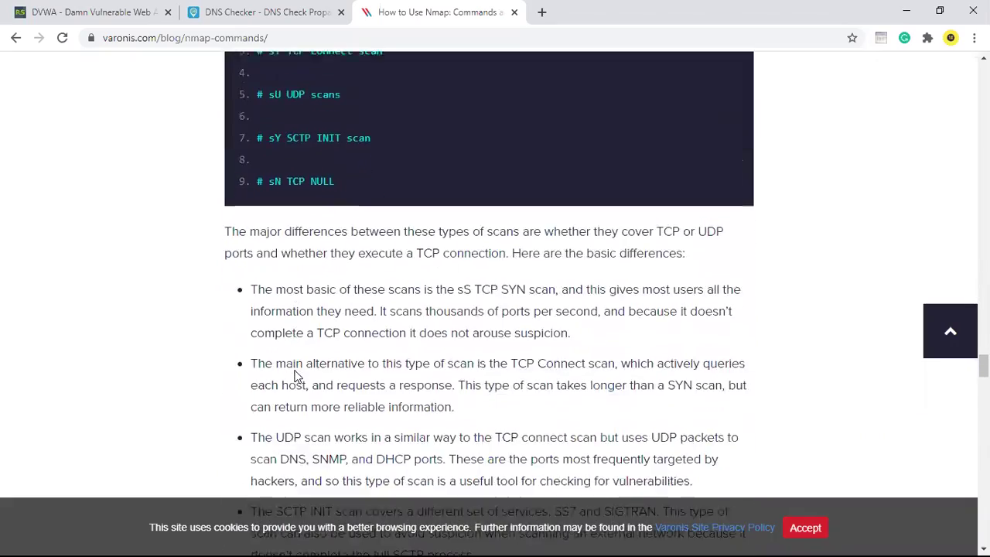
scroll(295, 376, up, 2)
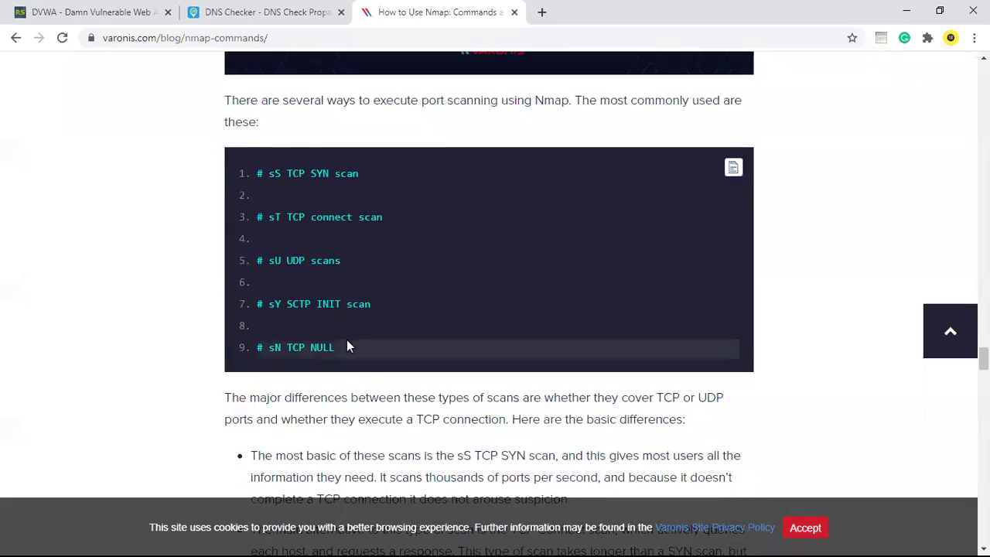
scroll(369, 379, down, 2)
scroll(368, 379, down, 2)
scroll(369, 380, down, 5)
drag(369, 382, 379, 209)
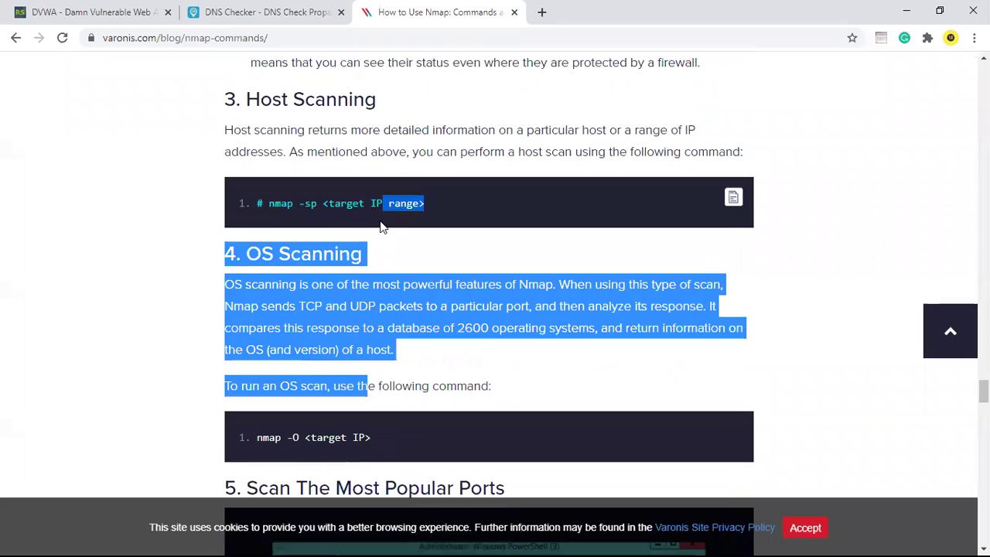
click(184, 268)
scroll(184, 267, down, 3)
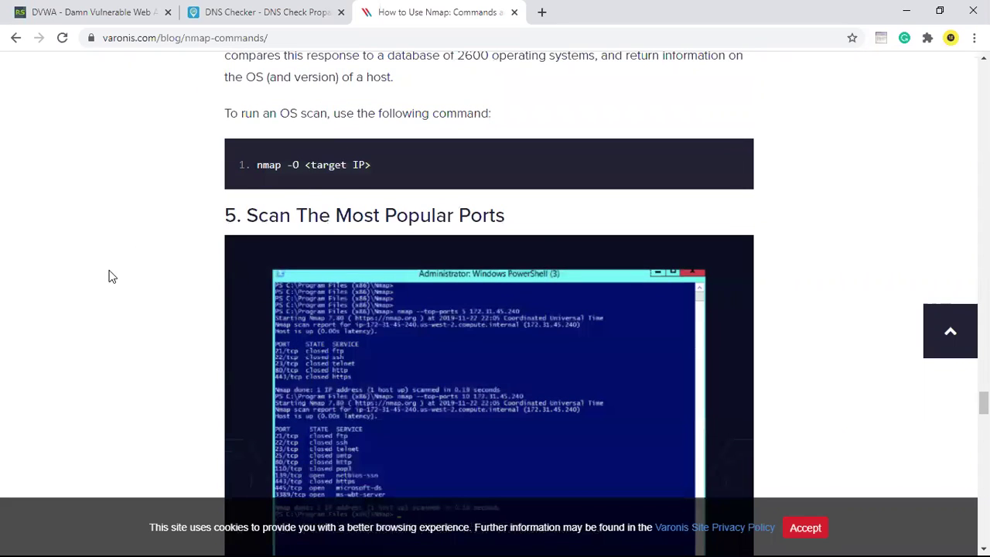
scroll(119, 338, down, 3)
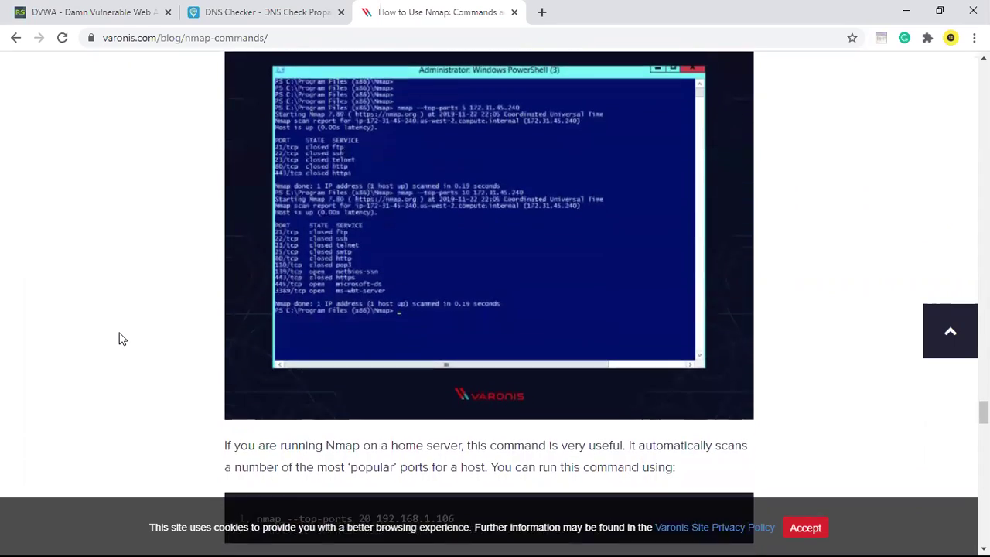
scroll(119, 338, down, 3)
scroll(119, 337, down, 2)
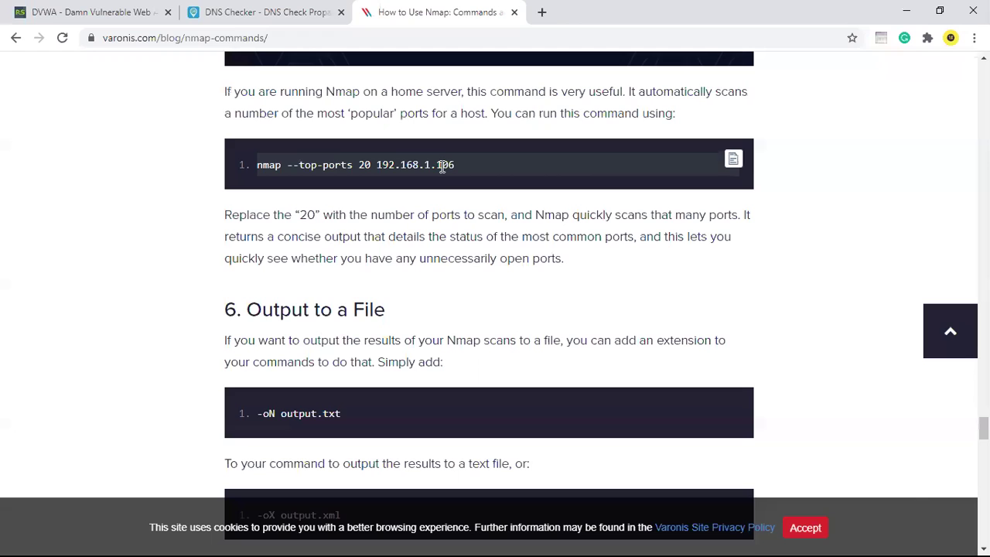
scroll(125, 300, down, 3)
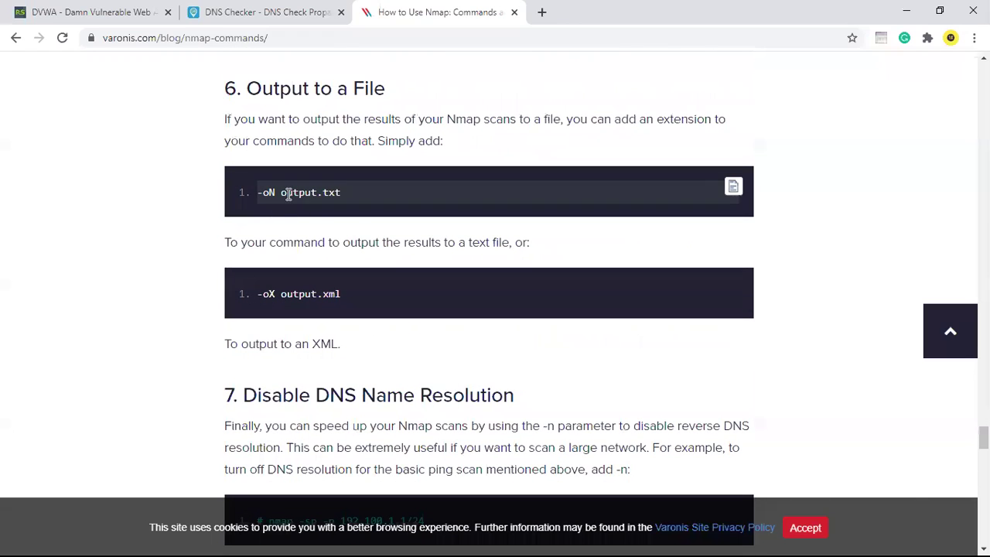
scroll(294, 315, down, 4)
scroll(294, 315, up, 3)
scroll(293, 315, down, 1)
scroll(294, 315, down, 1)
scroll(294, 313, down, 1)
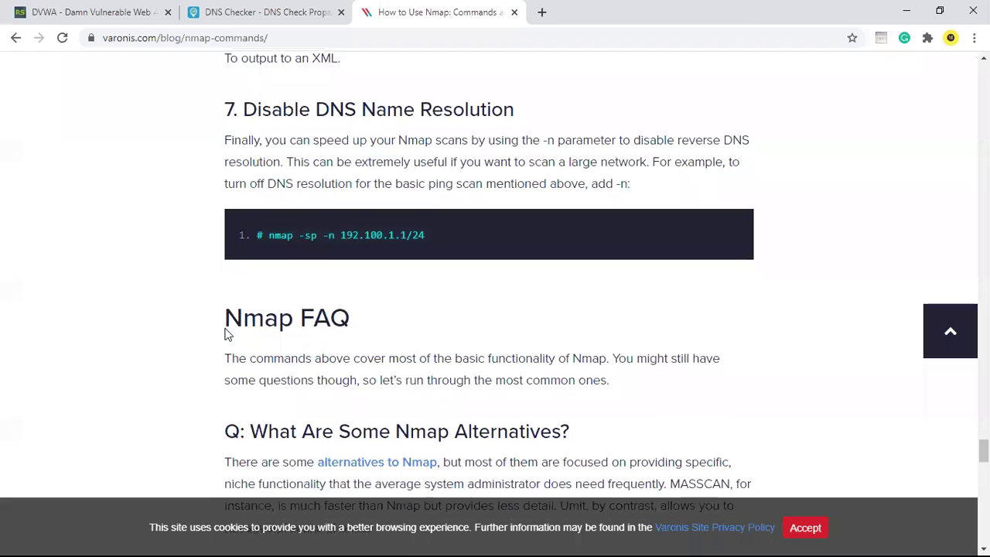
scroll(287, 329, up, 2)
scroll(418, 149, up, 3)
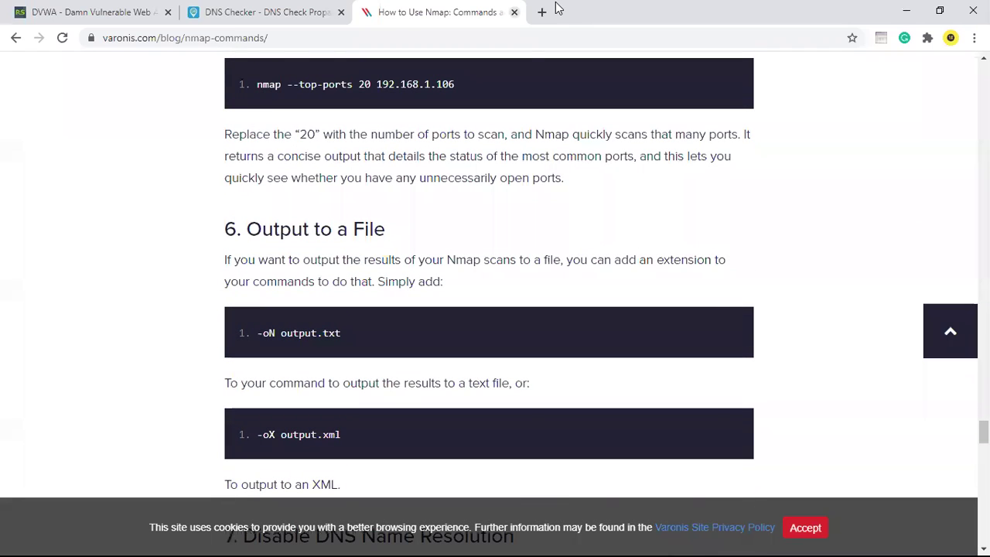
click(516, 11)
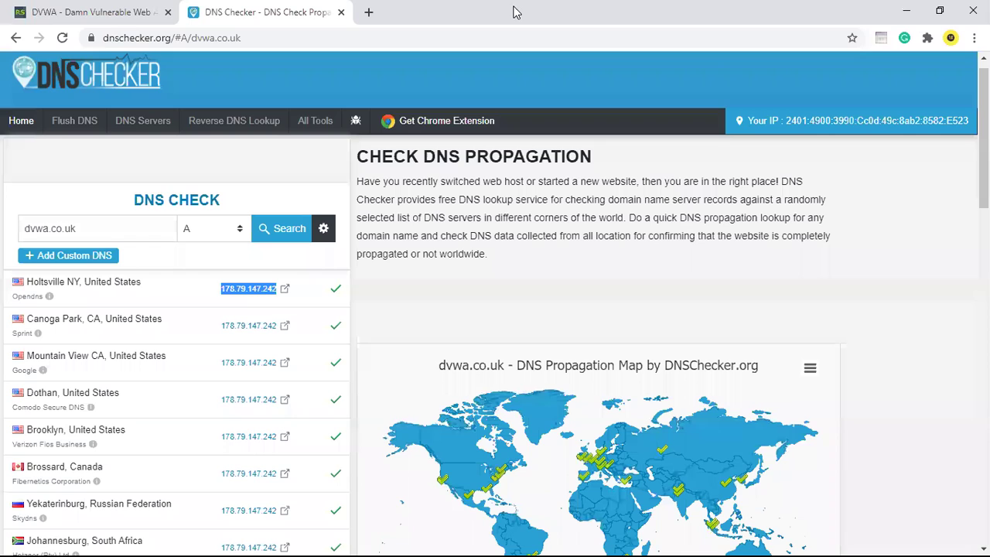
Open the DNS Checker site's Cloudflare Inc ECC CA-3 certificate from the padlock's security details
click(90, 39)
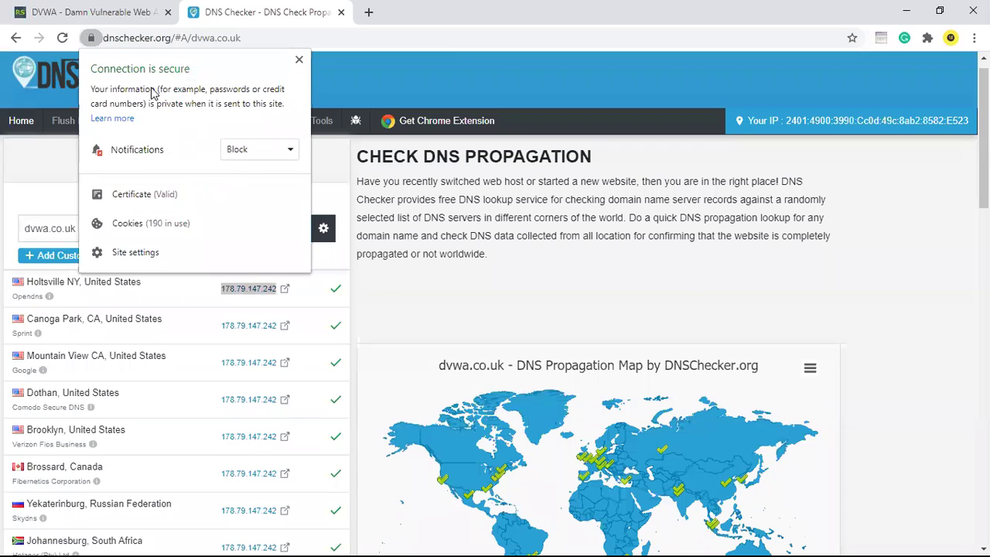
click(158, 194)
click(154, 197)
click(184, 193)
click(184, 193)
click(93, 40)
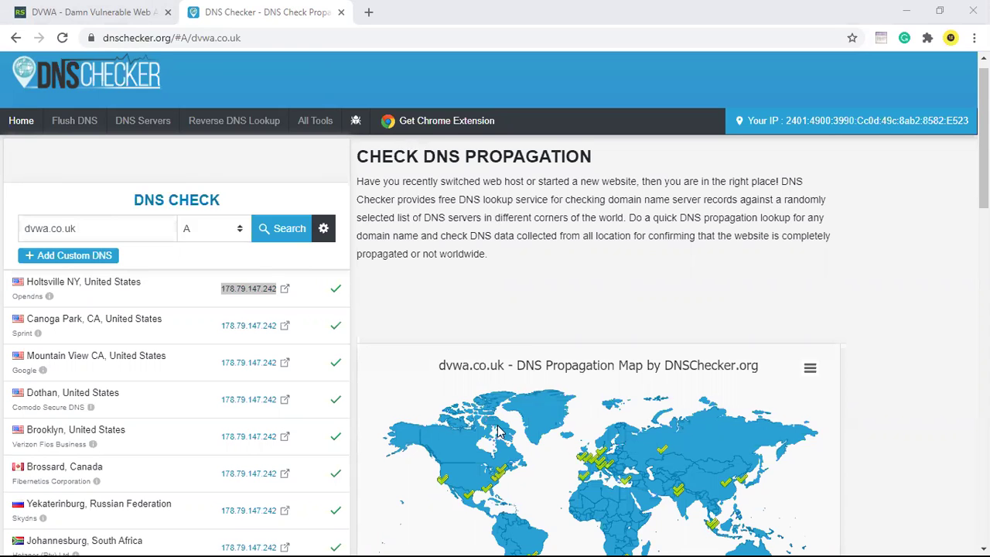
Check Zenmap's scan results, return to DNS Checker, close the certificate and open a blank tab
mouse_move(495, 543)
click(335, 545)
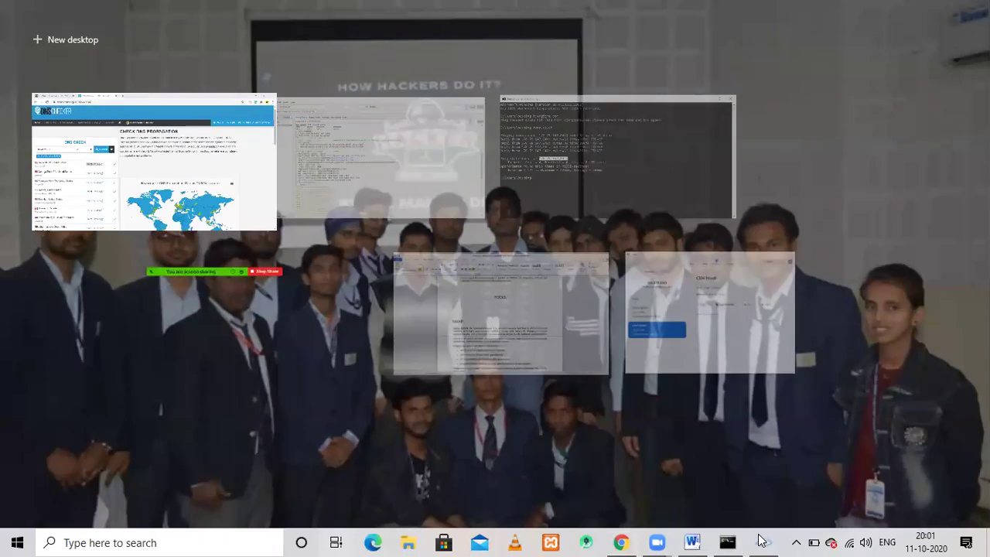
click(378, 203)
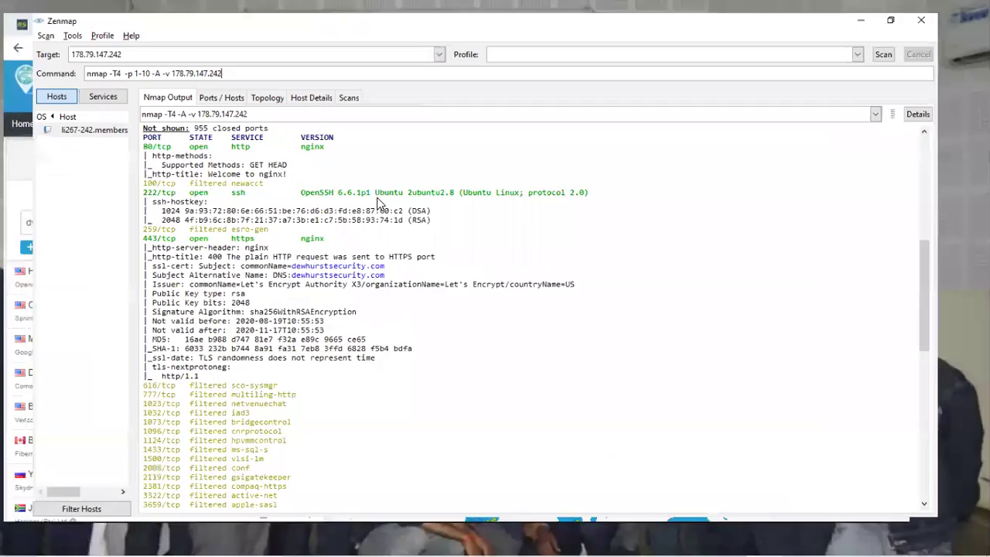
key(super+Tab)
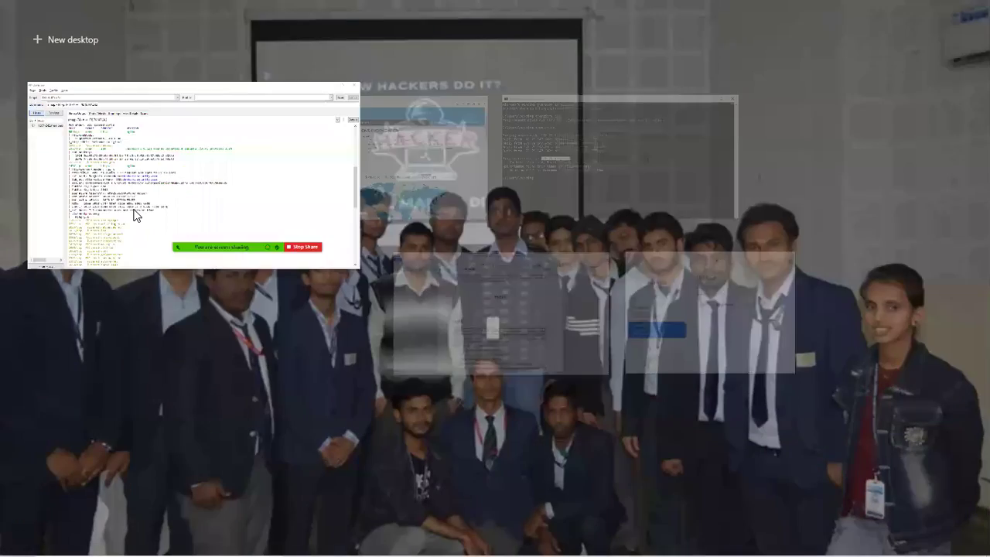
click(369, 161)
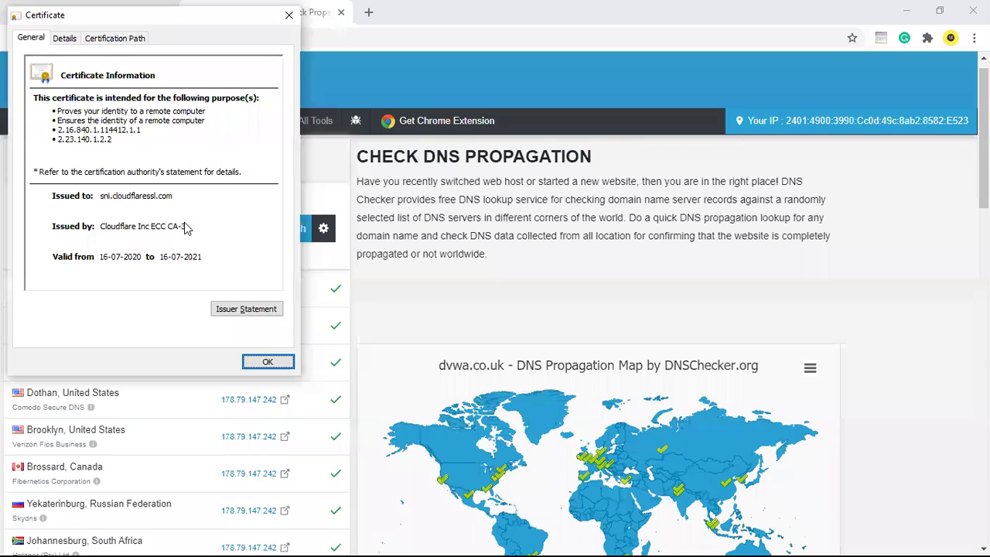
click(267, 361)
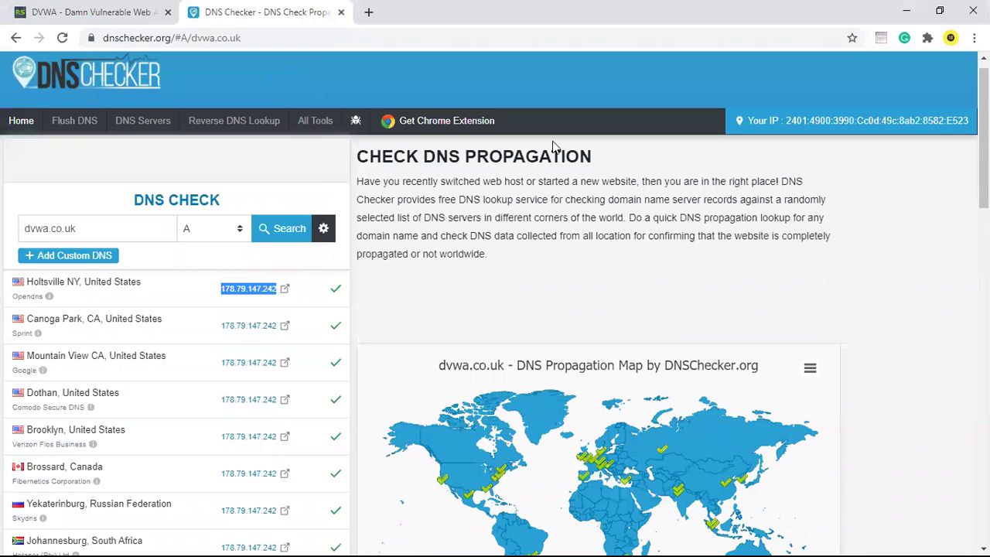
click(368, 12)
Close the DNS Checker tab and run a Google search for 'subdomain finder' from the address bar
click(341, 12)
key(Down)
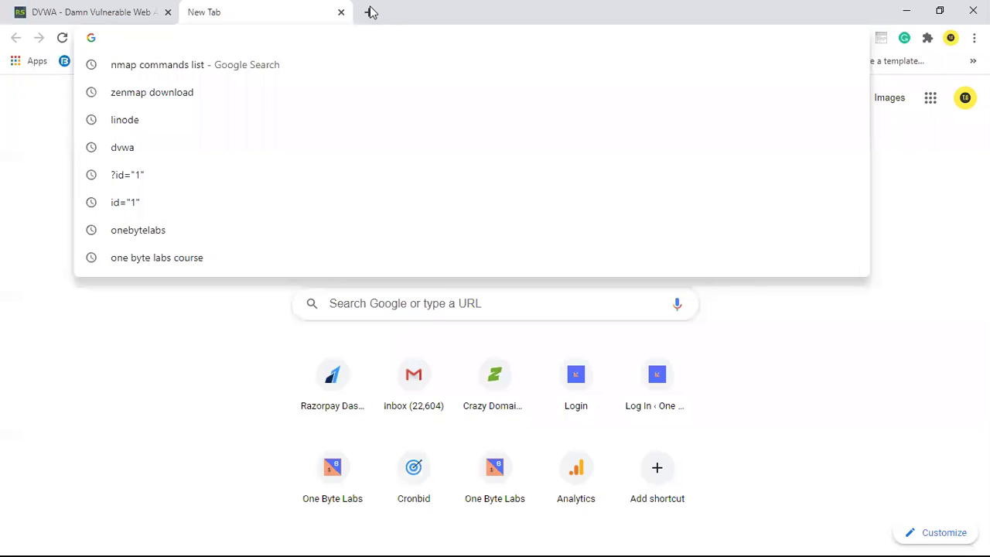
text(google.c)
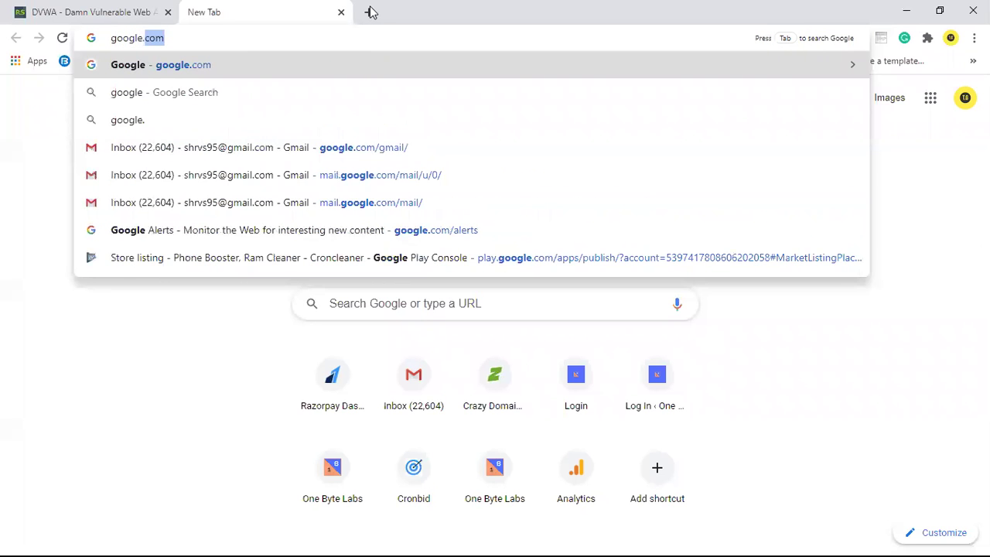
text(om)
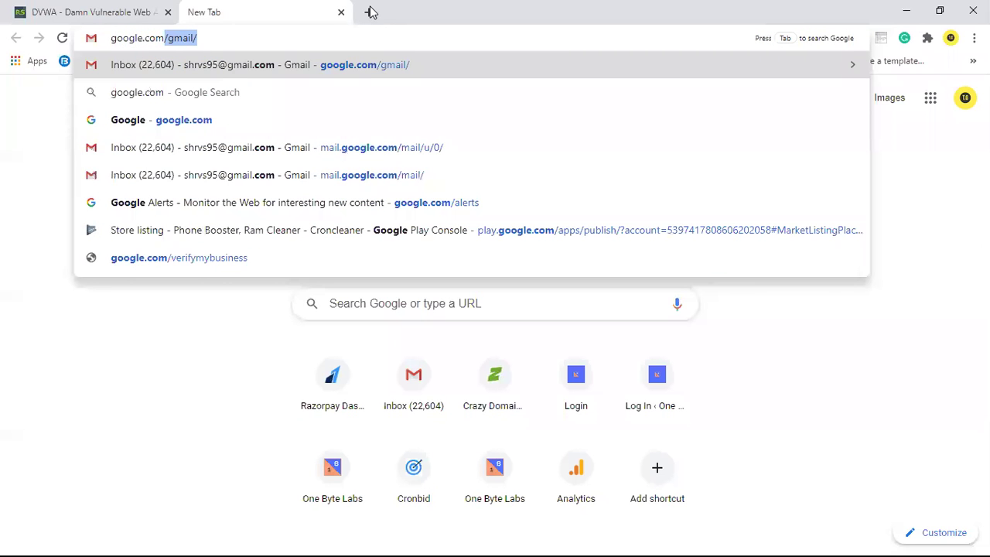
key(Delete)
key(Left)
key(Left)
key(Left)
key(Home)
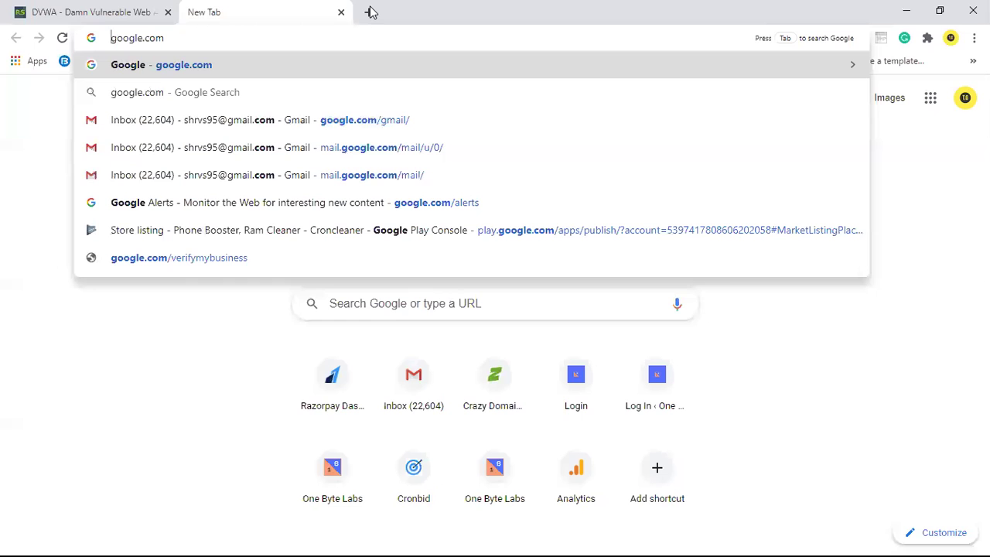
text(site.)
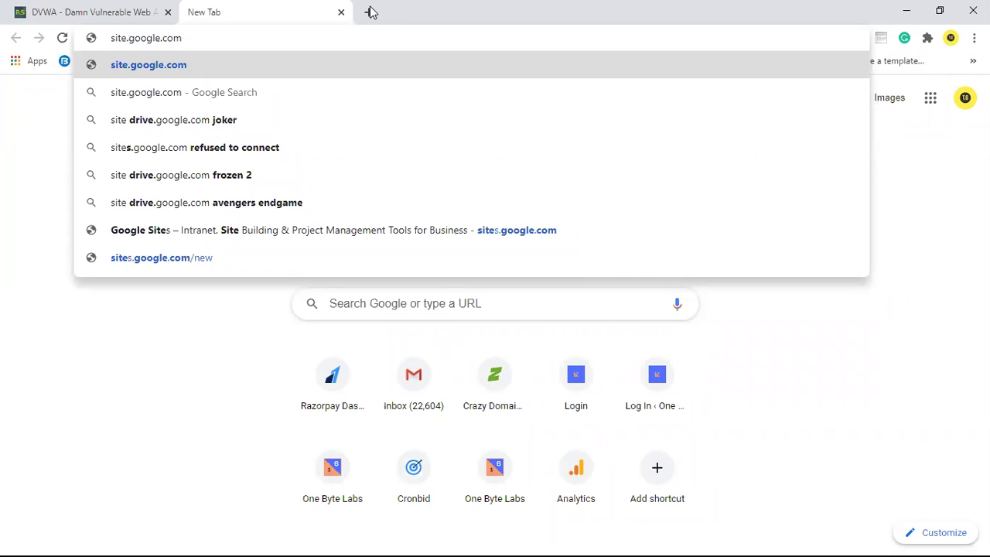
key(ctrl+a)
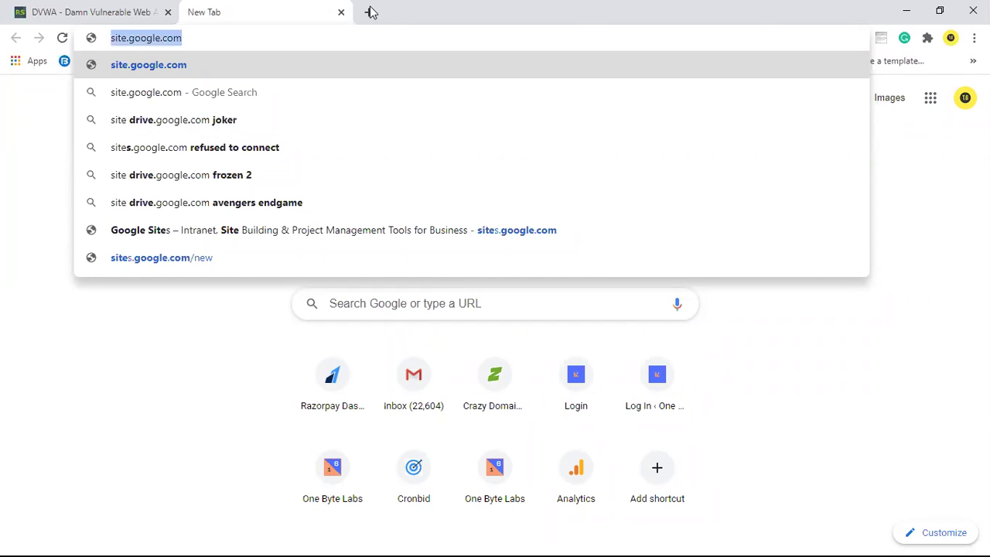
text(subd)
key(Return)
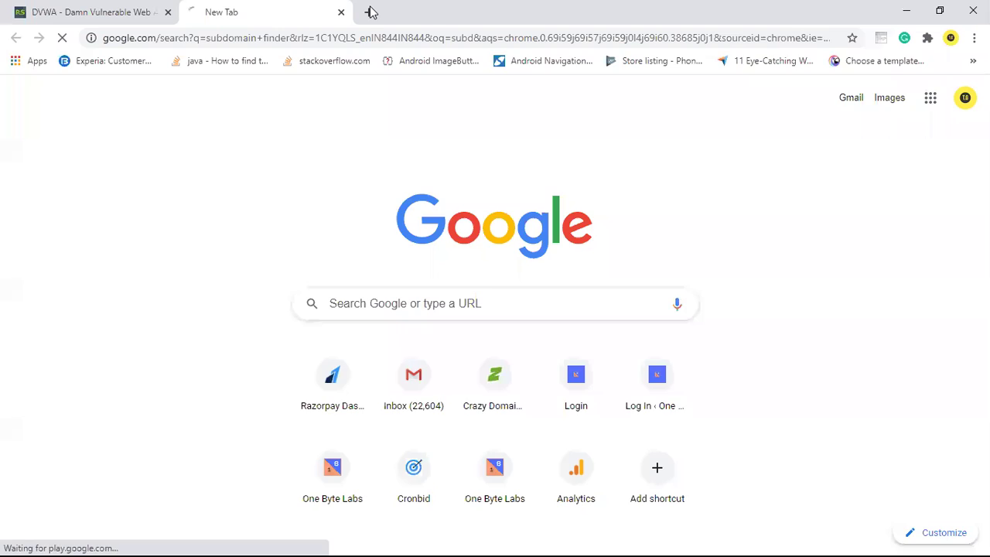
Open Pentest-Tools Find Subdomains and launch a free Light scan of google.com
click(229, 192)
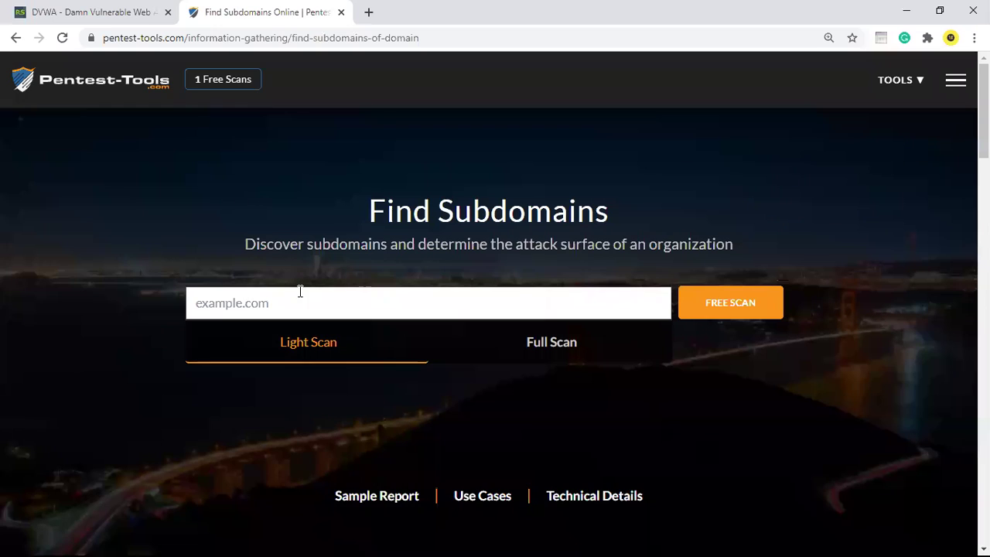
click(300, 293)
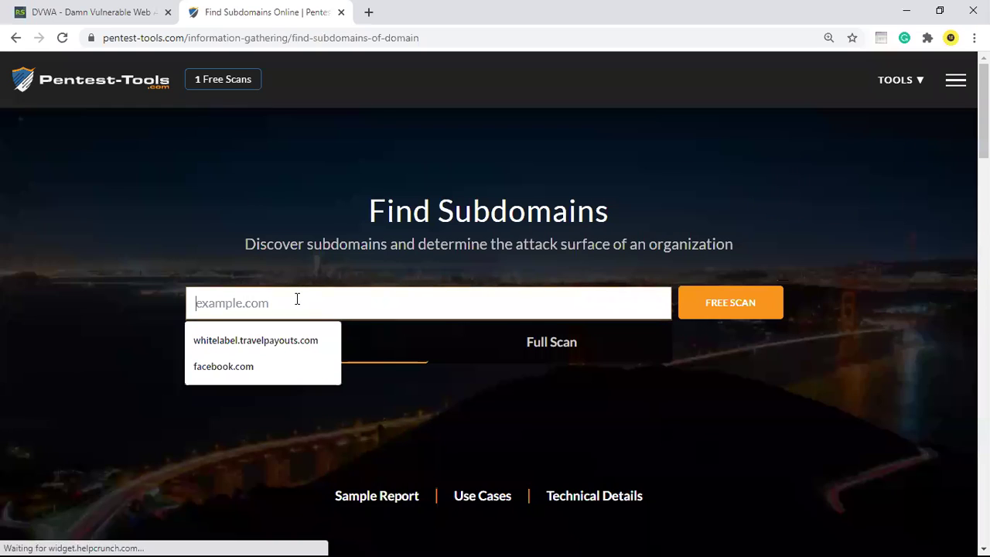
text(google.com)
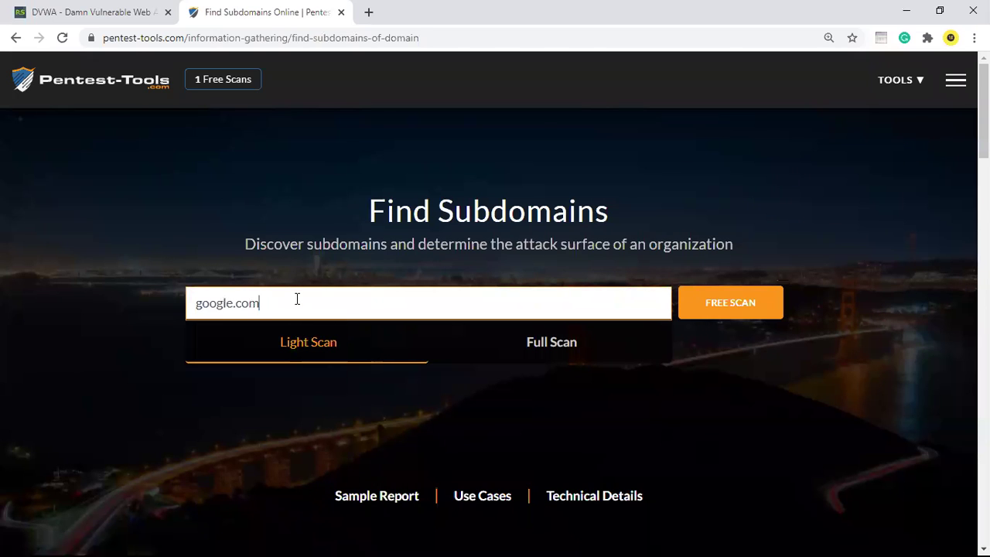
key(Return)
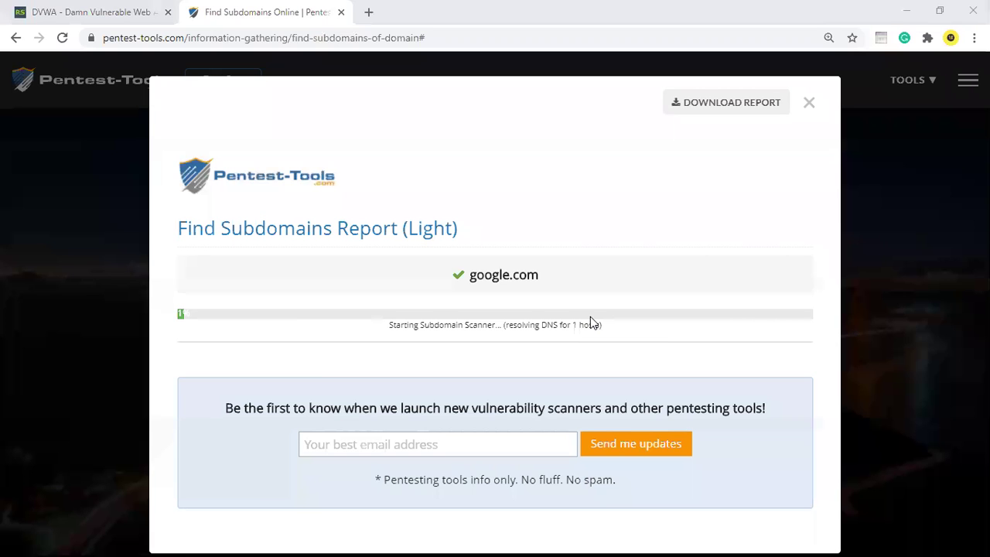
Scroll through the Light report's 20 google.com subdomains with their IPs, servers and page titles
scroll(499, 352, down, 1)
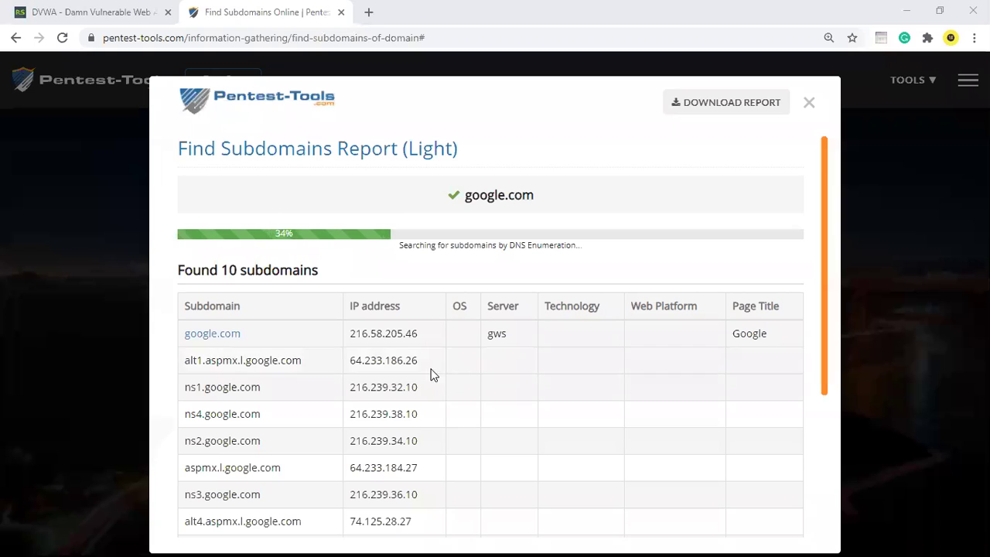
scroll(459, 347, down, 1)
scroll(460, 347, up, 1)
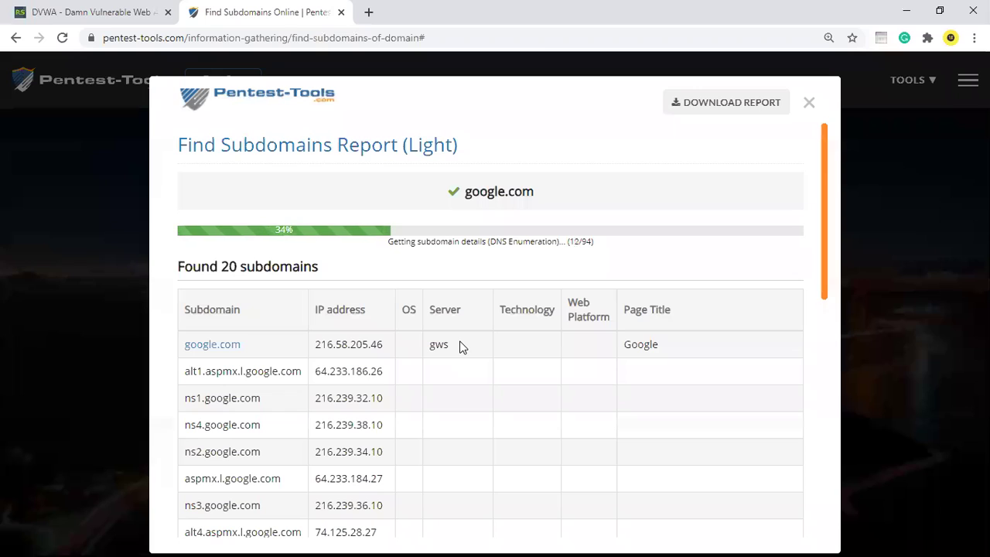
scroll(461, 348, down, 4)
scroll(461, 347, down, 3)
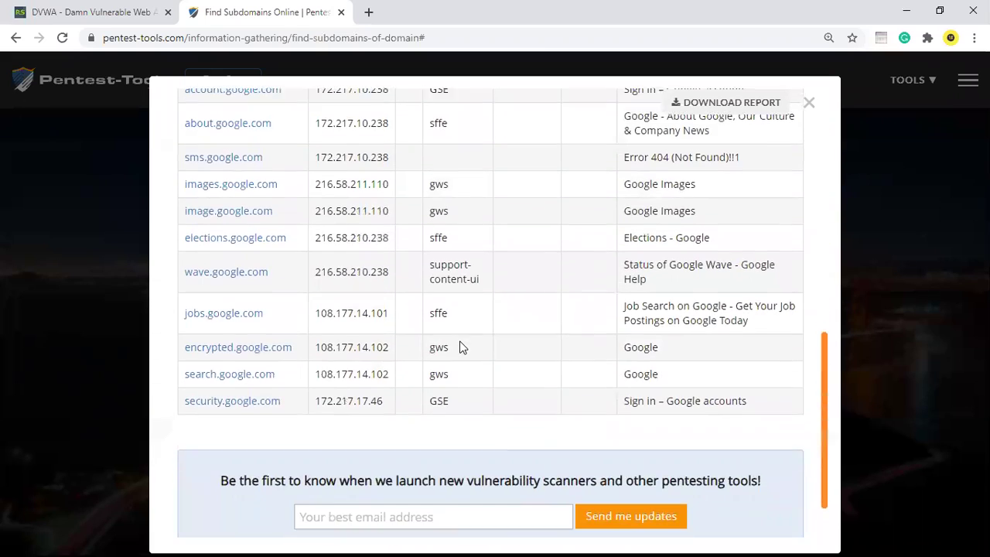
scroll(461, 347, up, 5)
scroll(461, 347, up, 2)
scroll(460, 347, down, 1)
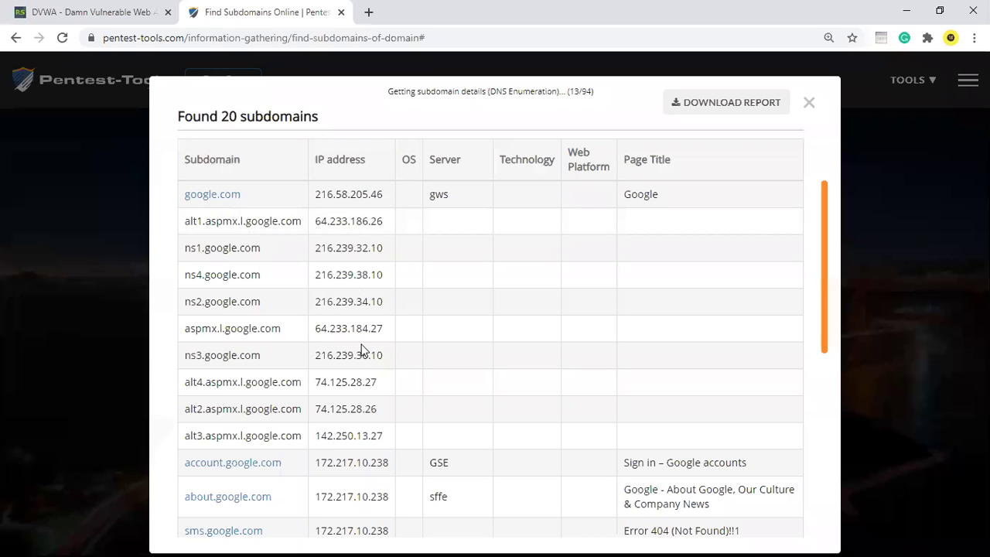
scroll(361, 349, down, 2)
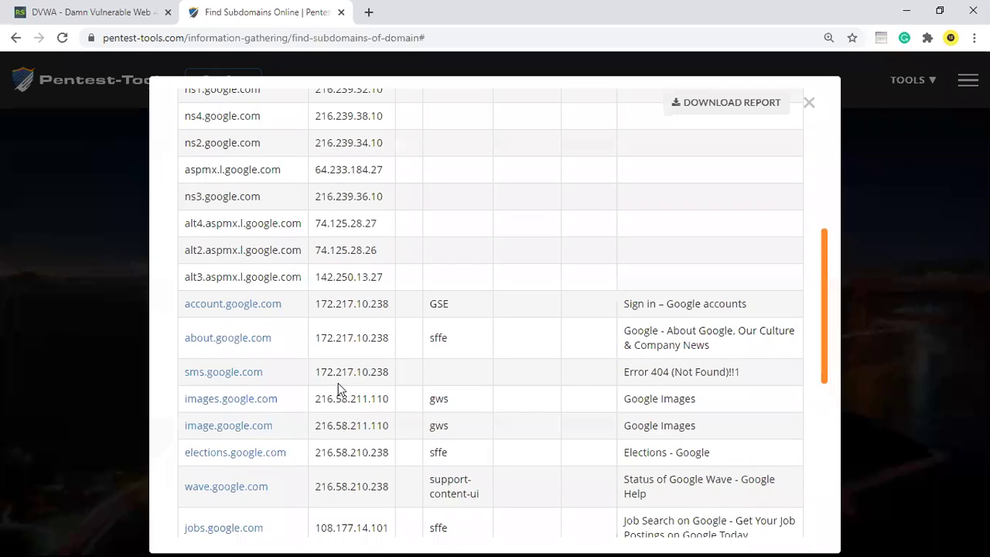
scroll(338, 383, down, 2)
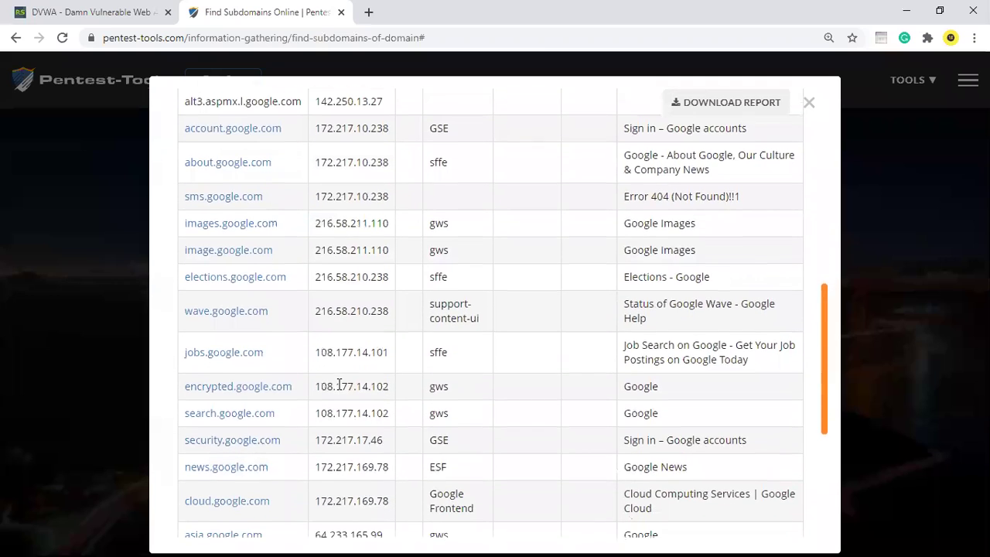
scroll(338, 383, down, 2)
scroll(339, 384, down, 2)
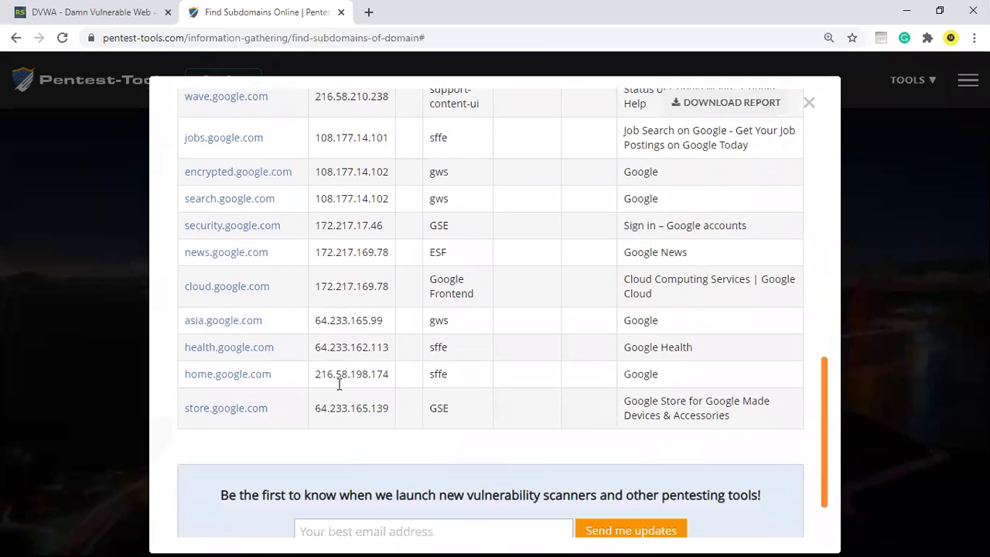
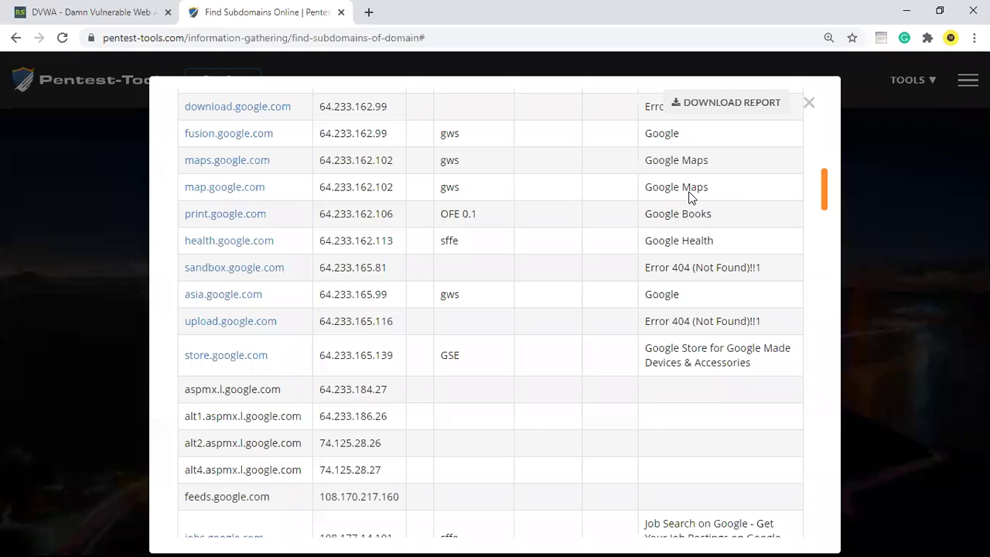
Scroll through the Pentest-Tools report of 104 google.com subdomains
scroll(459, 349, down, 5)
scroll(460, 352, down, 3)
scroll(460, 353, up, 10)
scroll(460, 353, up, 5)
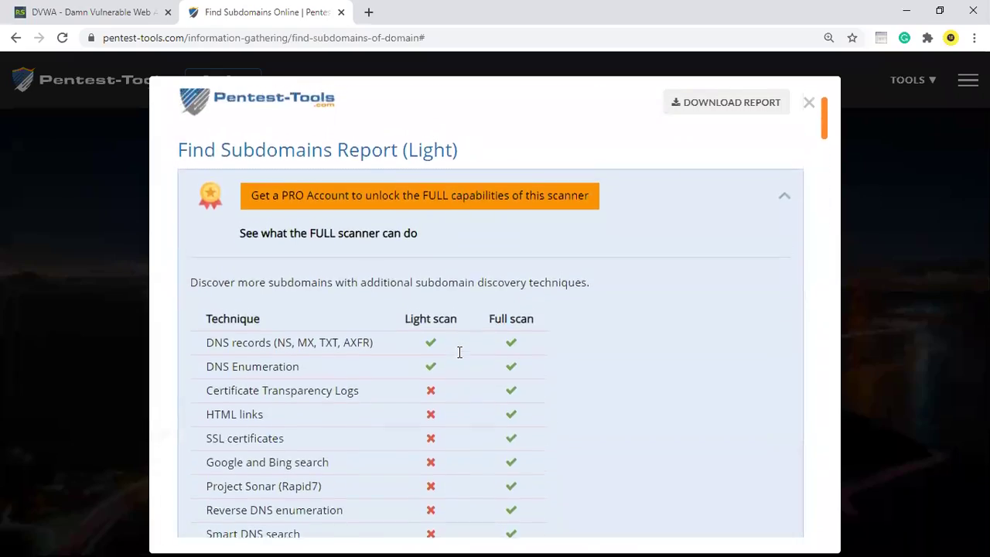
scroll(460, 353, down, 7)
scroll(459, 353, down, 10)
scroll(459, 353, down, 5)
scroll(460, 353, down, 5)
scroll(459, 352, down, 5)
scroll(460, 352, down, 4)
scroll(460, 353, down, 5)
scroll(459, 353, down, 5)
scroll(460, 352, down, 3)
scroll(460, 353, up, 4)
scroll(459, 352, up, 4)
scroll(460, 353, up, 4)
scroll(240, 219, up, 2)
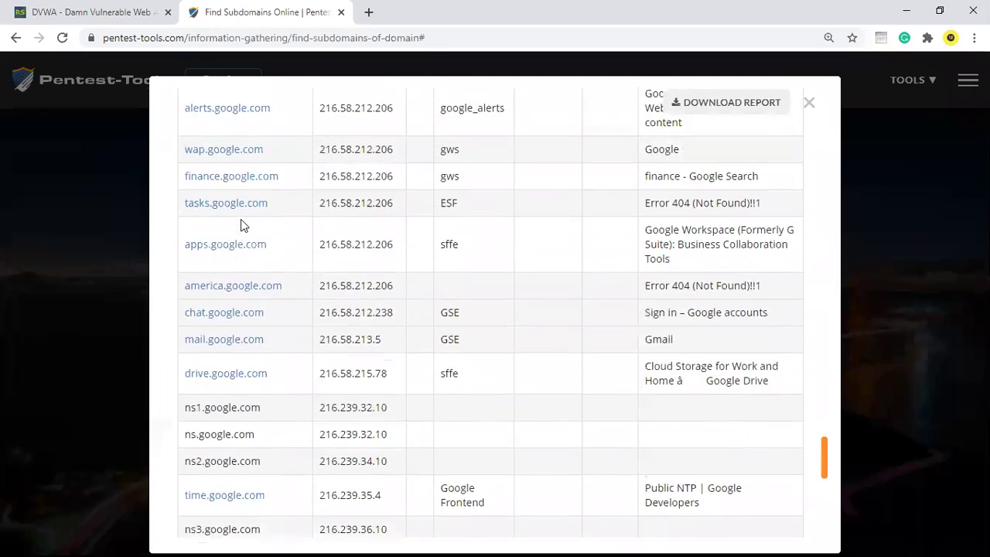
scroll(248, 271, up, 2)
scroll(266, 320, up, 2)
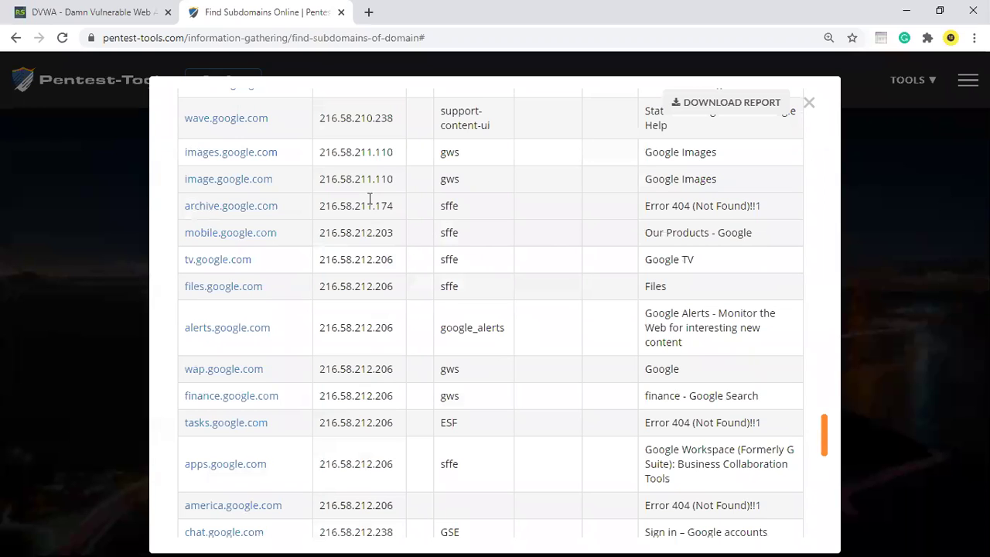
scroll(368, 198, up, 2)
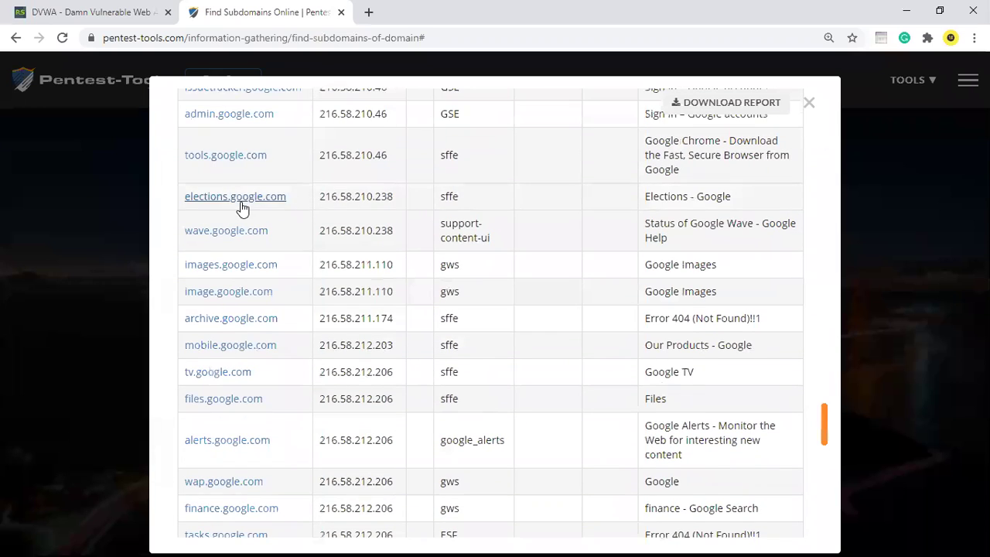
scroll(416, 224, up, 1)
scroll(416, 225, up, 4)
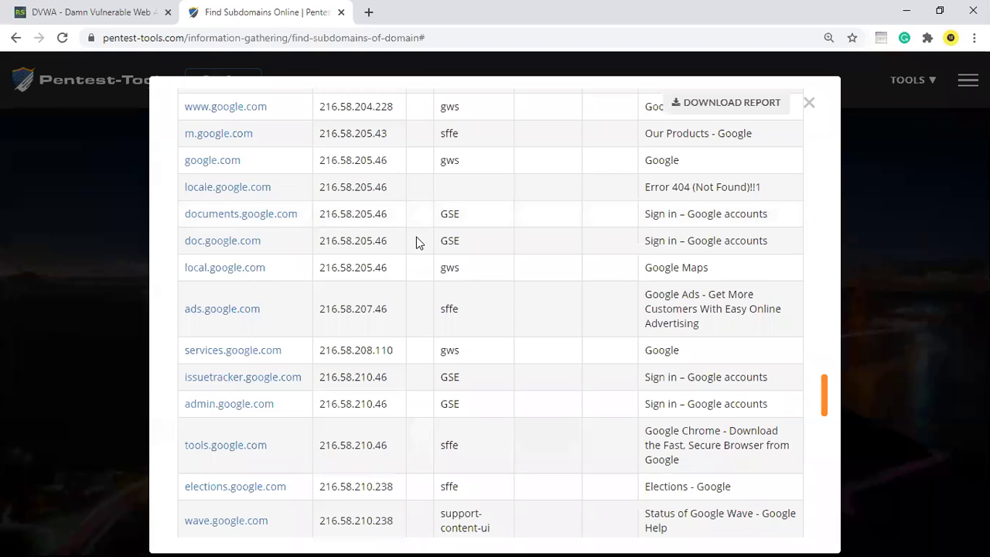
scroll(416, 228, up, 1)
scroll(416, 239, up, 3)
scroll(416, 242, up, 2)
scroll(416, 243, up, 4)
scroll(416, 243, up, 5)
scroll(416, 243, up, 5)
scroll(416, 243, up, 5)
scroll(416, 242, up, 1)
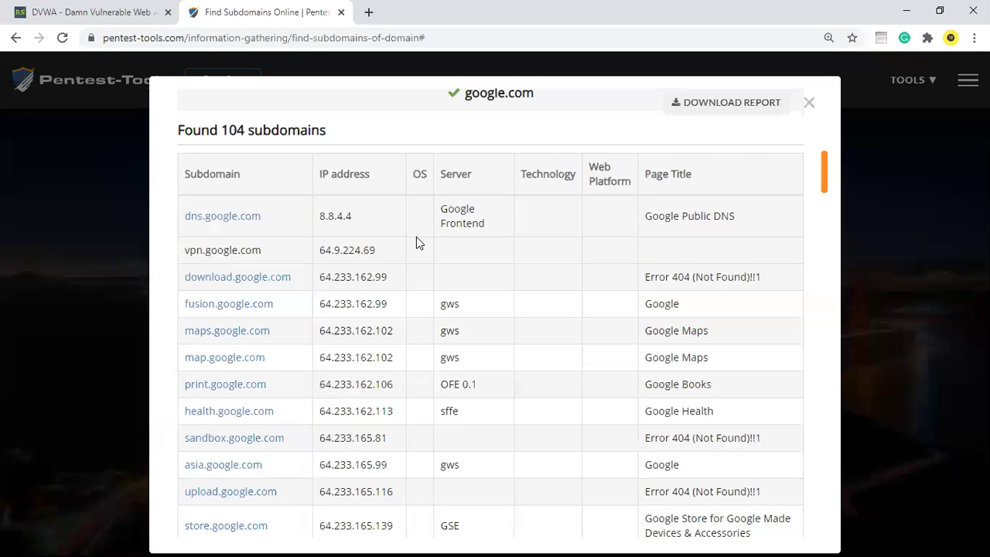
Launch Command Prompt via cmd and run ping google.com
key(super)
text(c)
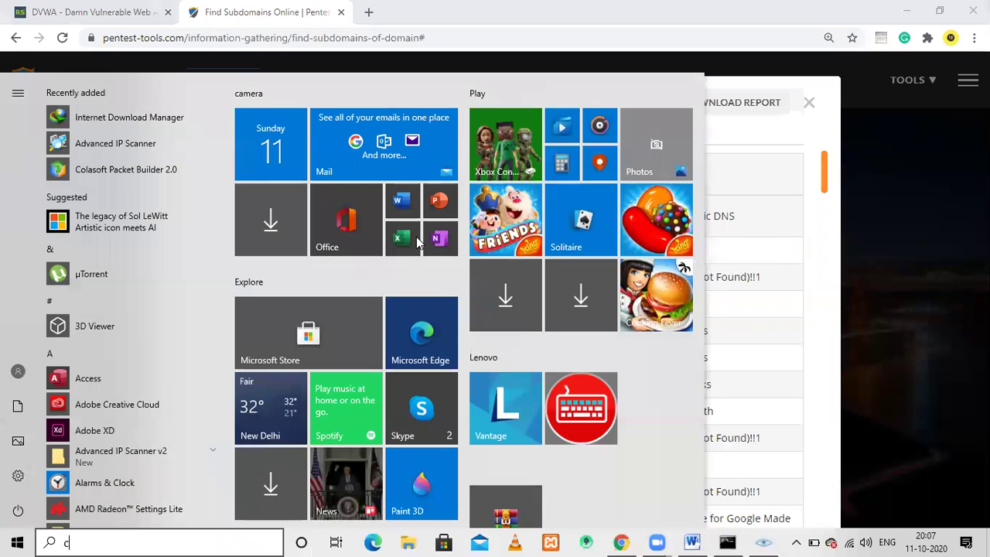
text(md)
key(Return)
text(ping google.com)
key(Return)
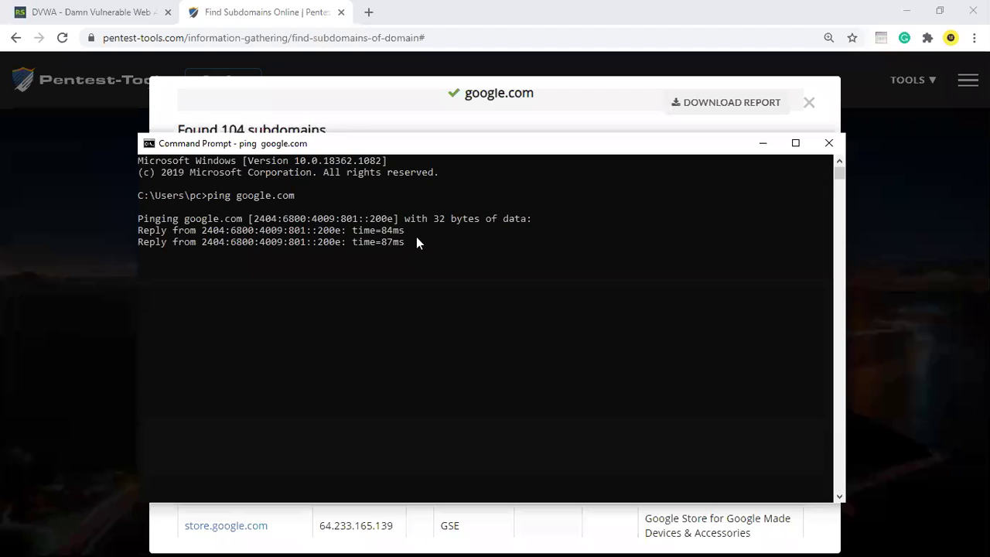
Rerun the ping until four replies average 89 ms, then move aside and minimize Command Prompt
key(ctrl+c)
key(Up)
key(Return)
key(ctrl+c)
key(Up)
key(Return)
key(ctrl+c)
key(Up)
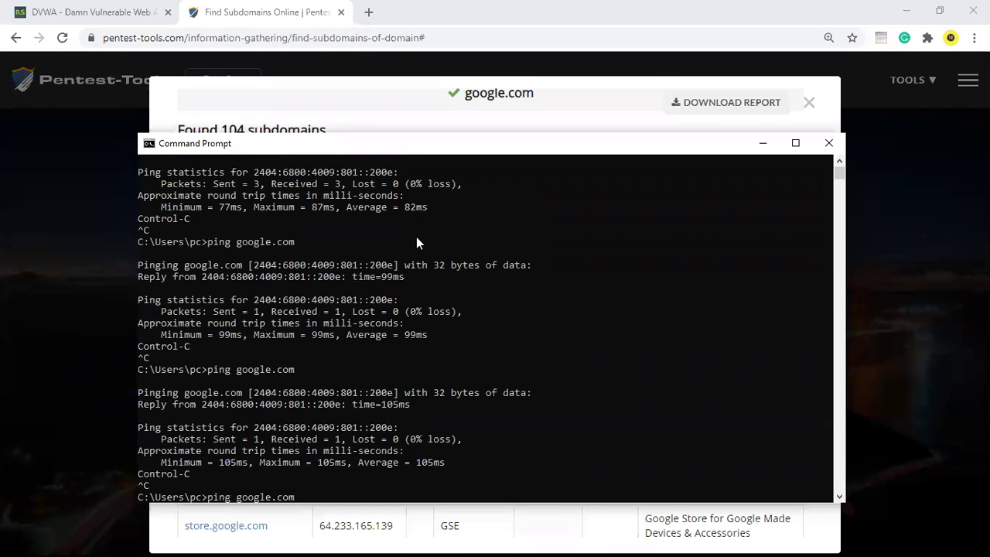
key(ctrl+c)
key(ctrl+c)
key(ctrl+c)
key(Up)
key(Return)
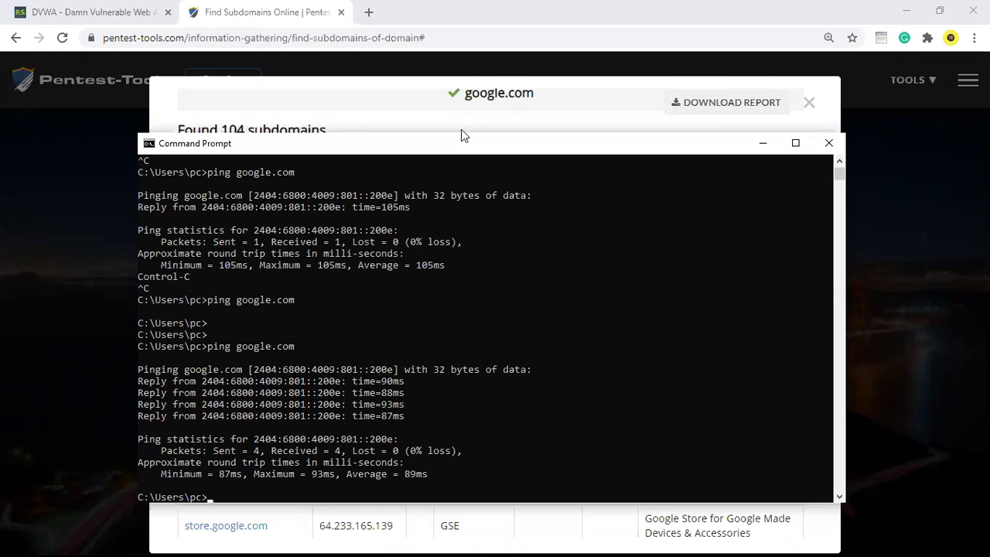
drag(452, 139, 357, 139)
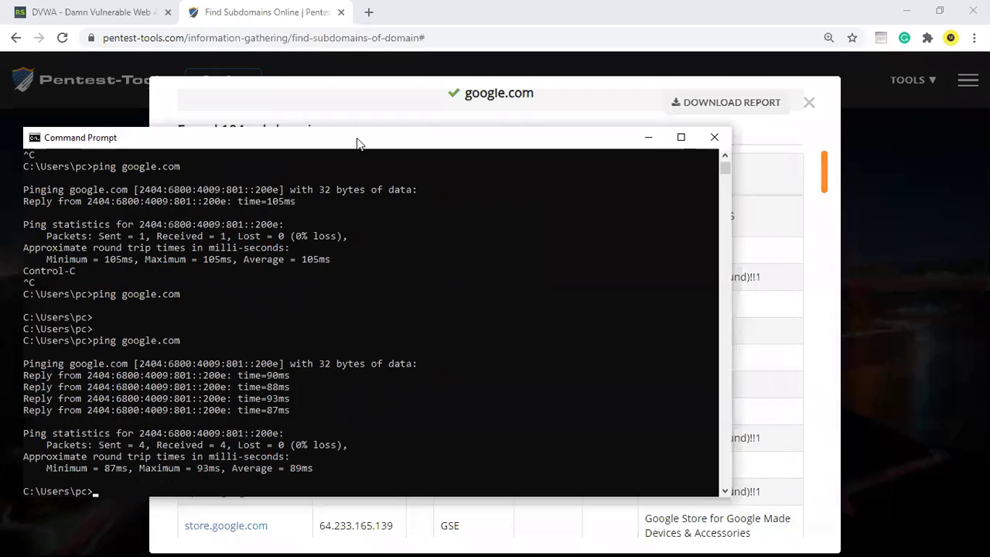
click(639, 139)
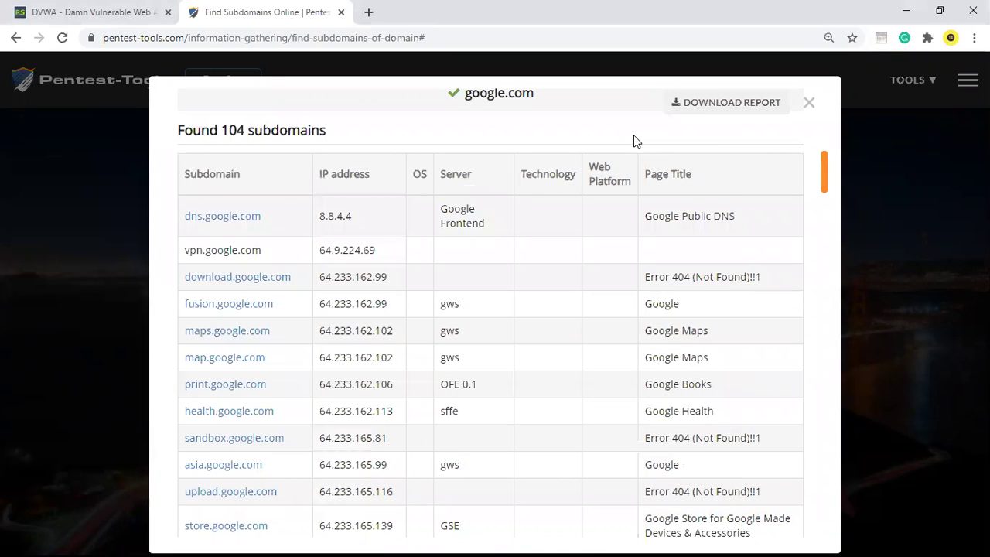
Highlight dns.google.com and the IP 64.233.162.99 in the results, then bring up the window overview
drag(263, 216, 184, 216)
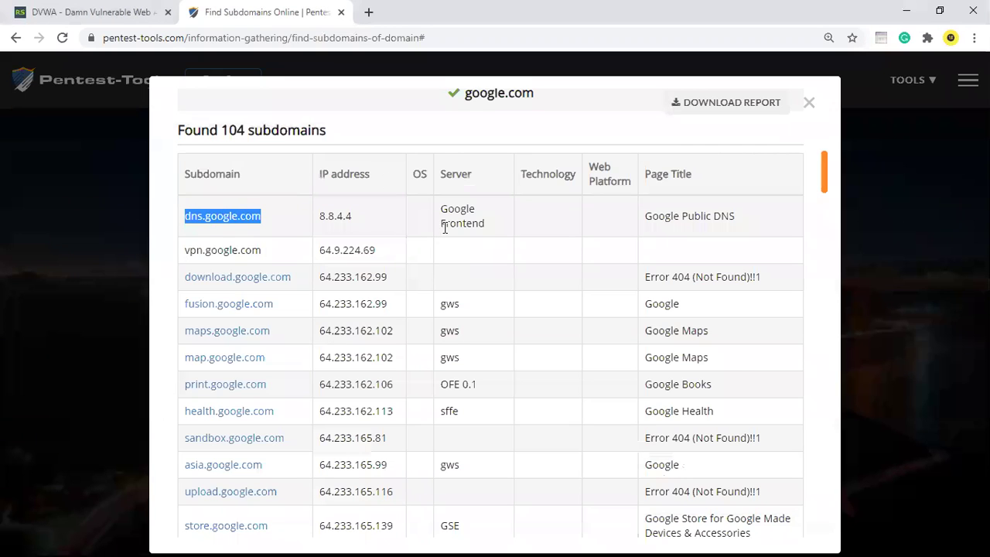
drag(387, 279, 318, 277)
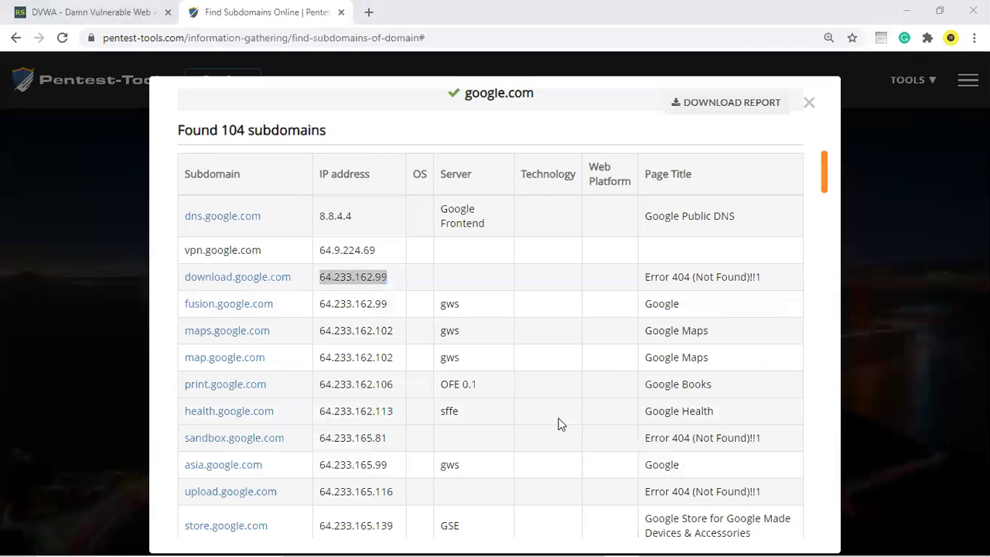
key(super+Tab)
Switch to Zenmap and extend the scan command's -A option to -AAAA
click(652, 183)
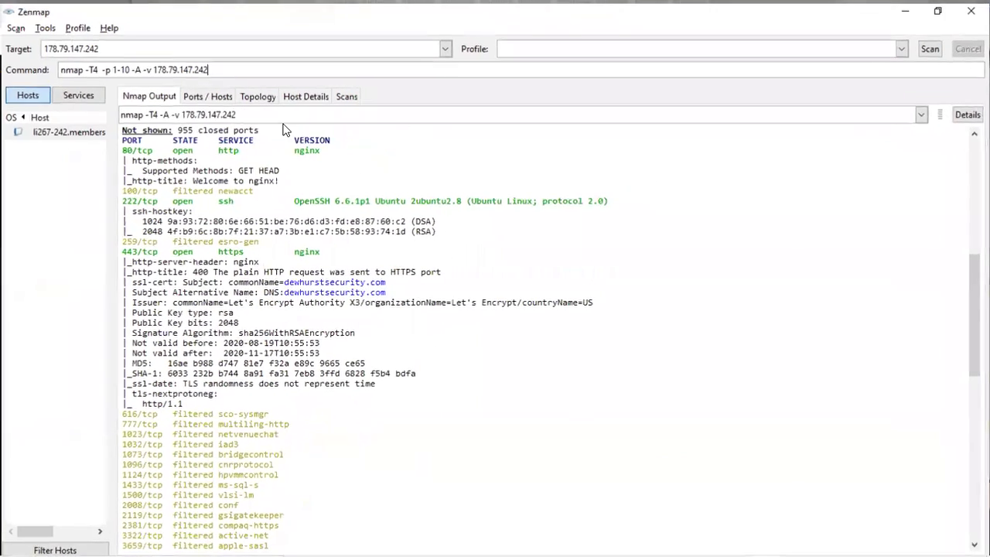
click(140, 67)
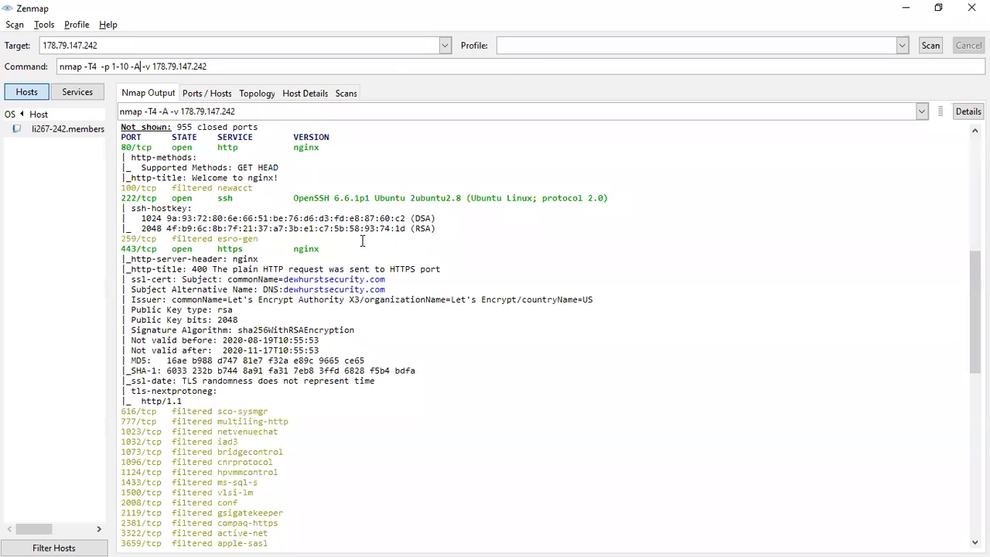
text(AAA)
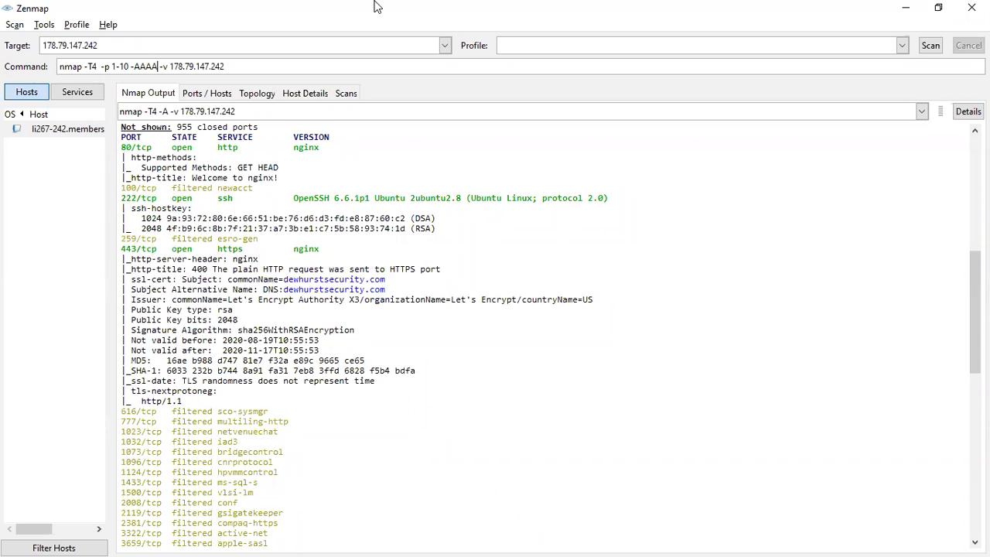
Minimize Zenmap, close the Find Subdomains tab, and load pipl.com in a new Chrome tab
click(906, 8)
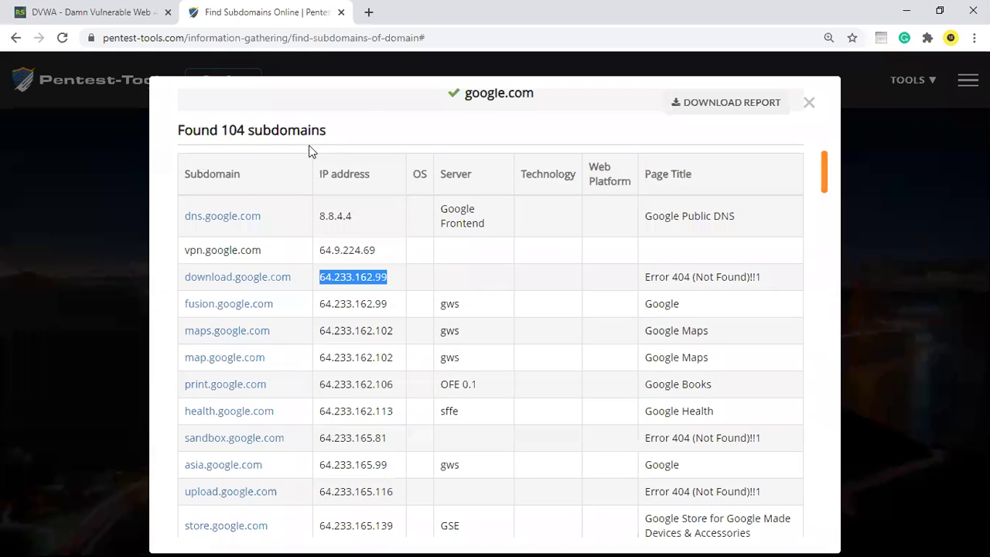
key(ctrl+t)
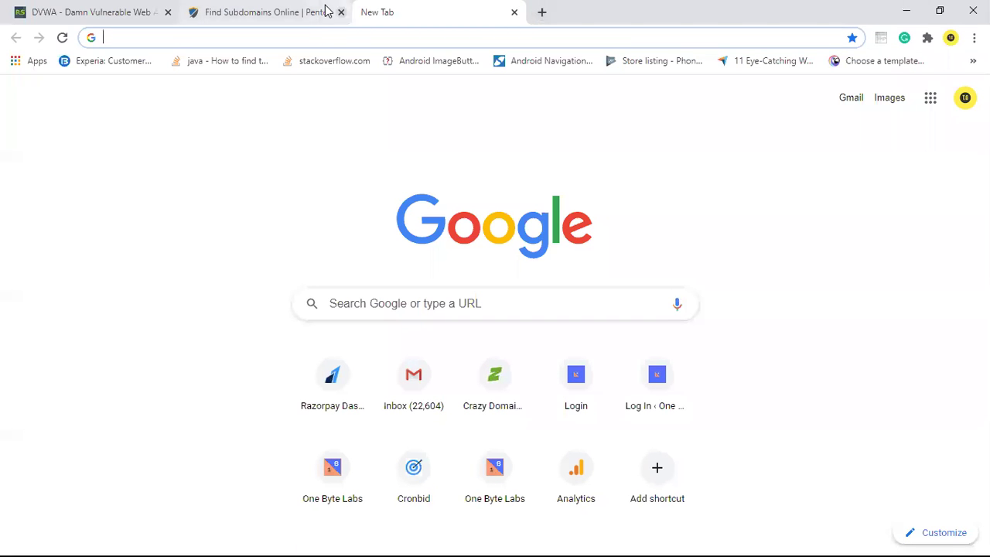
middle_click(325, 9)
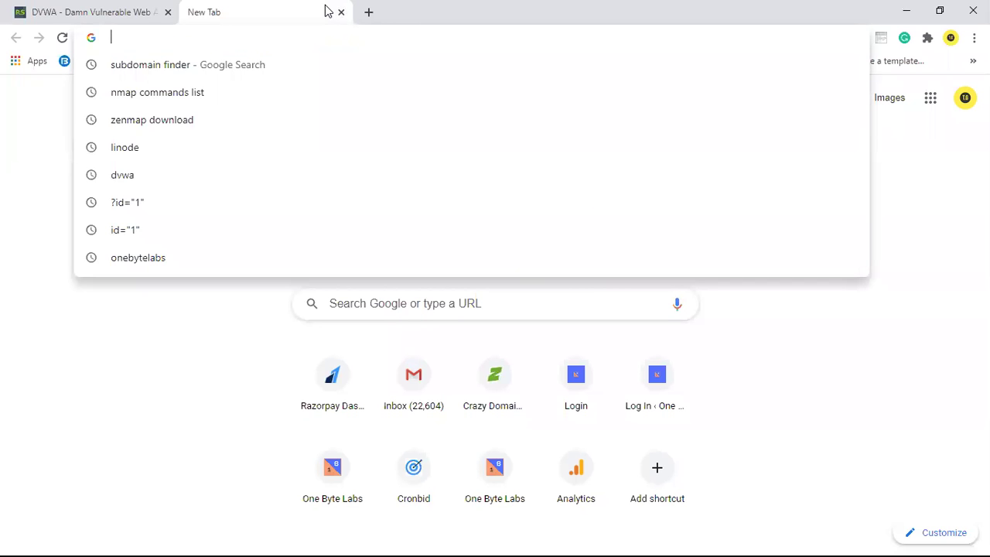
text(pipl.com)
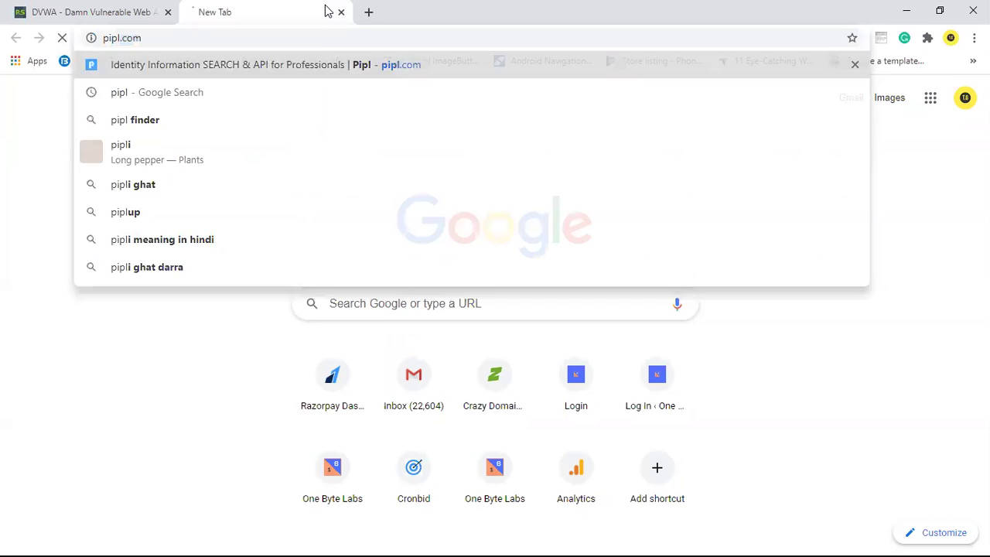
key(Return)
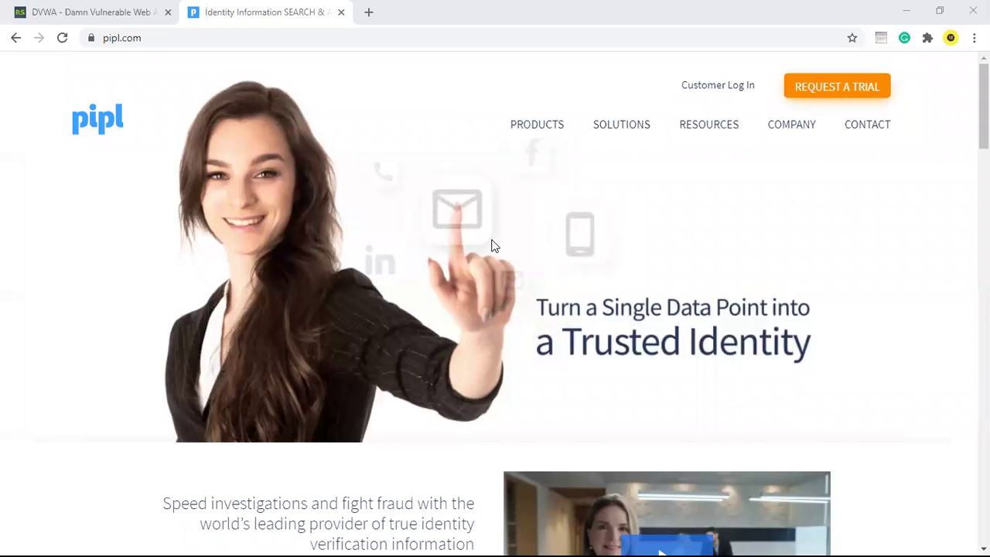
scroll(512, 242, down, 1)
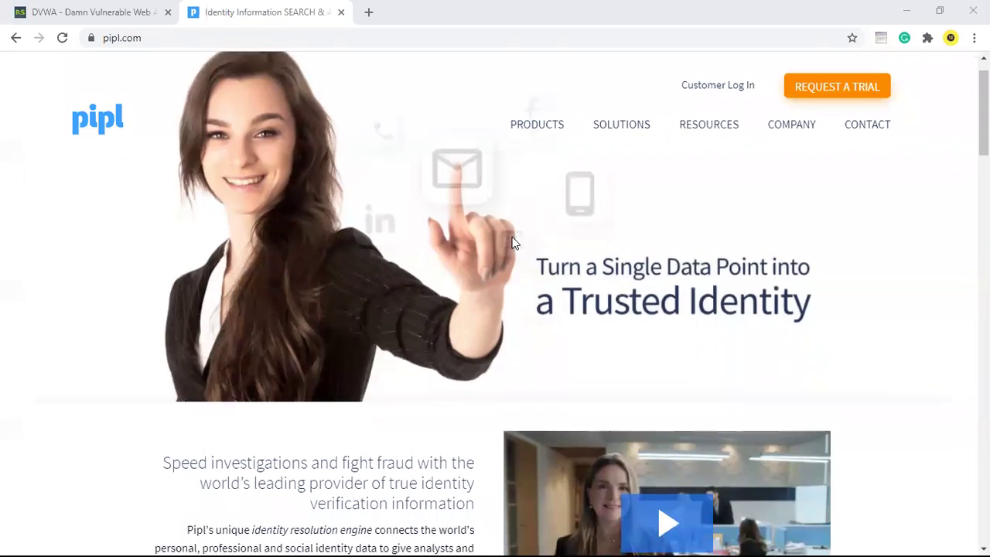
scroll(512, 242, down, 2)
scroll(511, 242, down, 2)
scroll(512, 242, down, 2)
scroll(512, 242, down, 1)
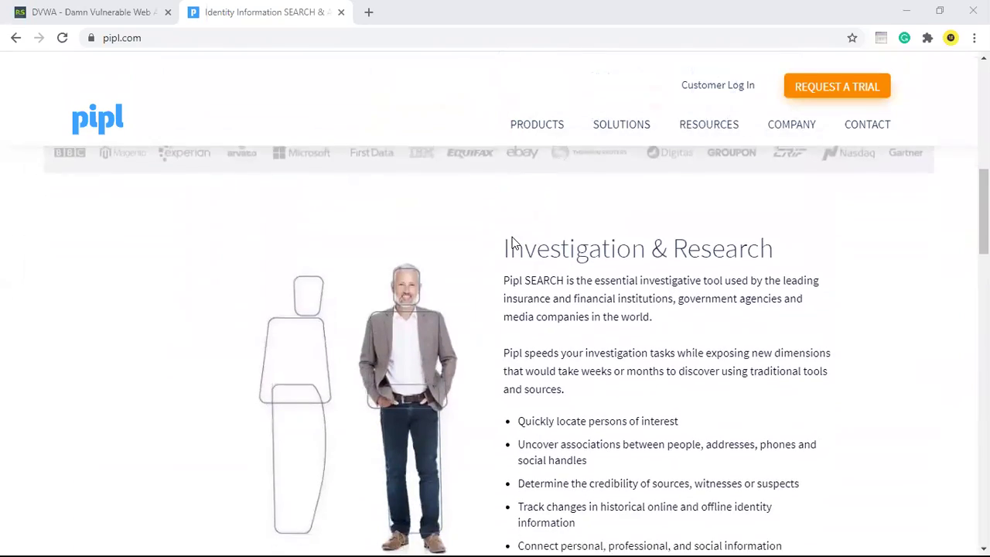
scroll(512, 242, down, 1)
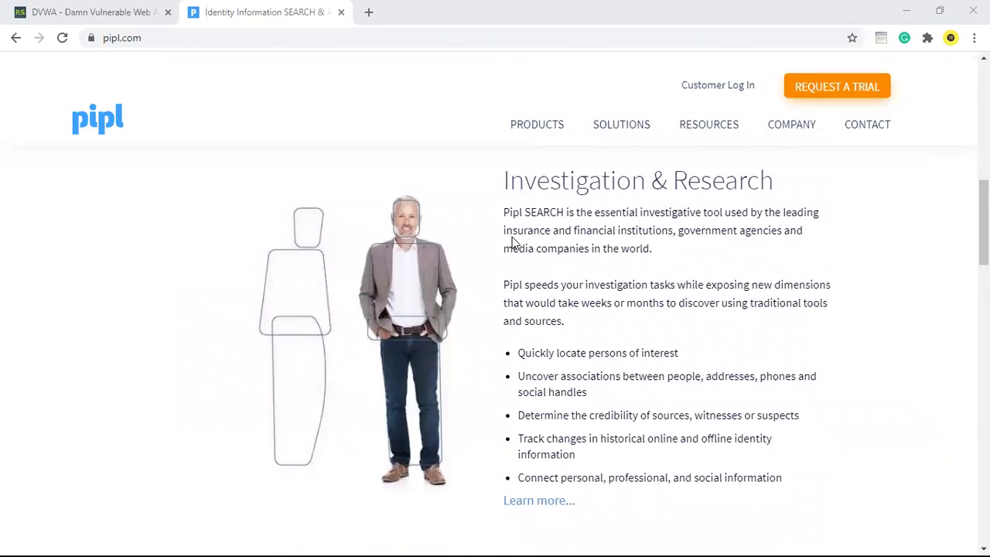
scroll(512, 242, down, 3)
scroll(512, 242, down, 2)
scroll(512, 242, down, 1)
scroll(512, 242, up, 2)
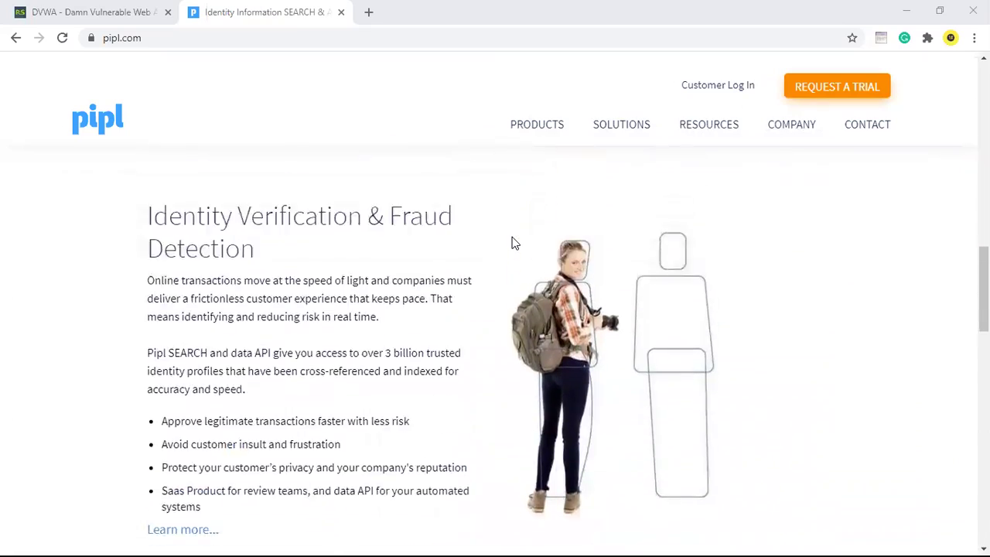
scroll(511, 242, up, 5)
scroll(512, 242, up, 5)
scroll(512, 243, up, 1)
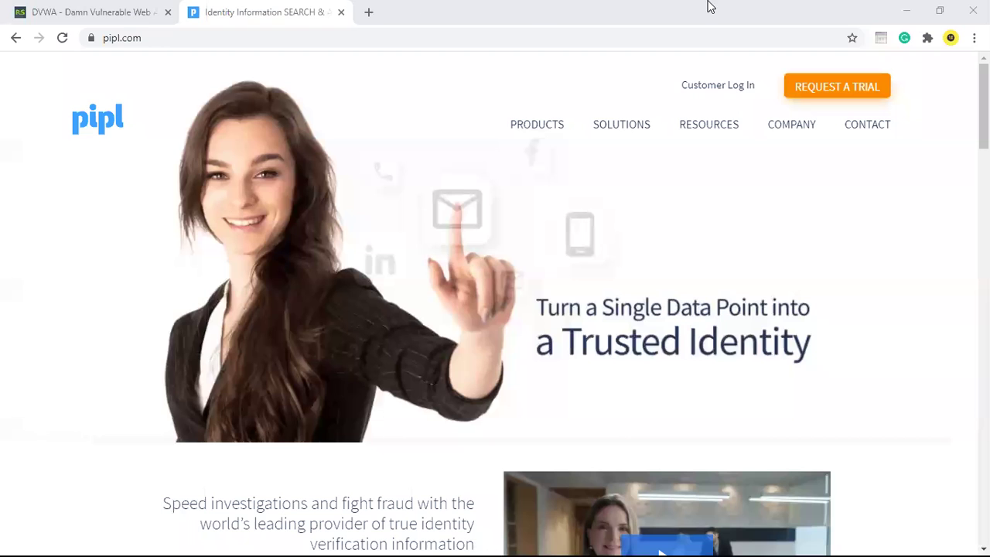
From the desktop, open Class Folder > CEH > CEHv10-master > CEHv10-master > Slides and select the Module 02 PDF
click(905, 10)
click(940, 406)
key(Return)
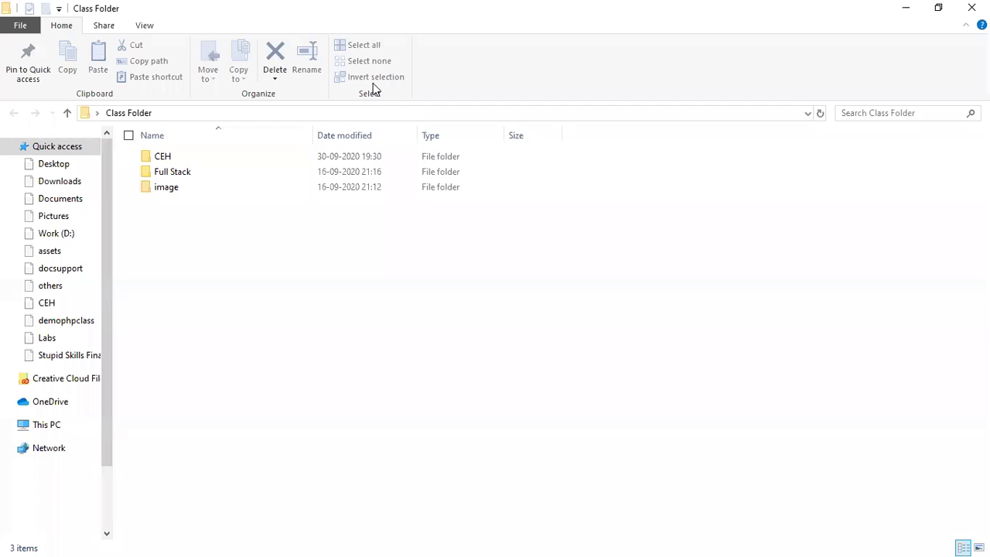
click(183, 160)
double_click(183, 159)
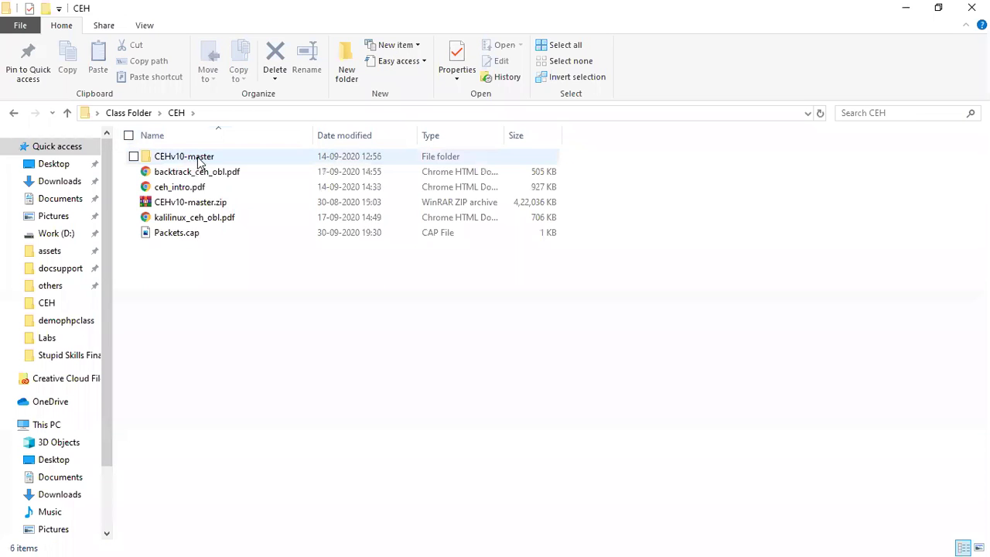
double_click(213, 161)
double_click(220, 161)
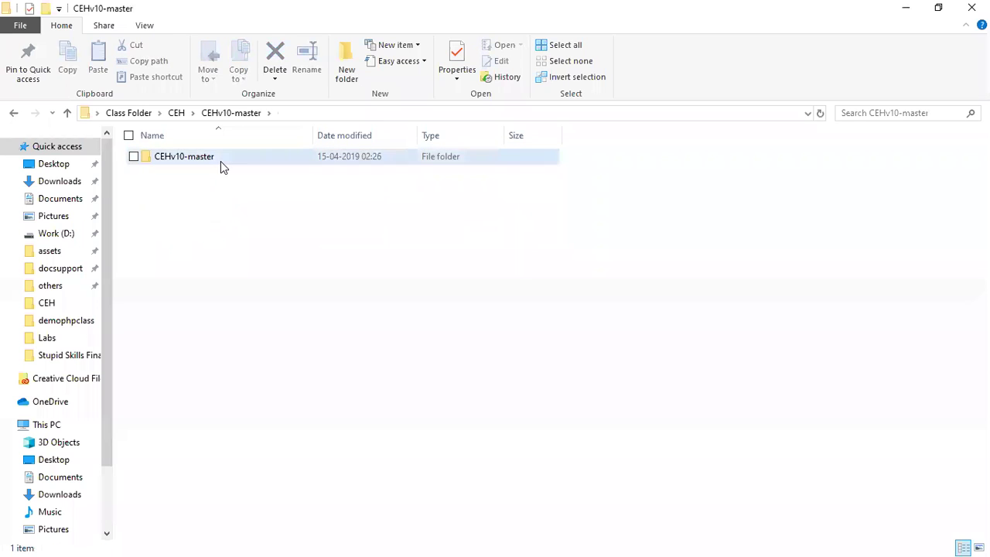
double_click(213, 175)
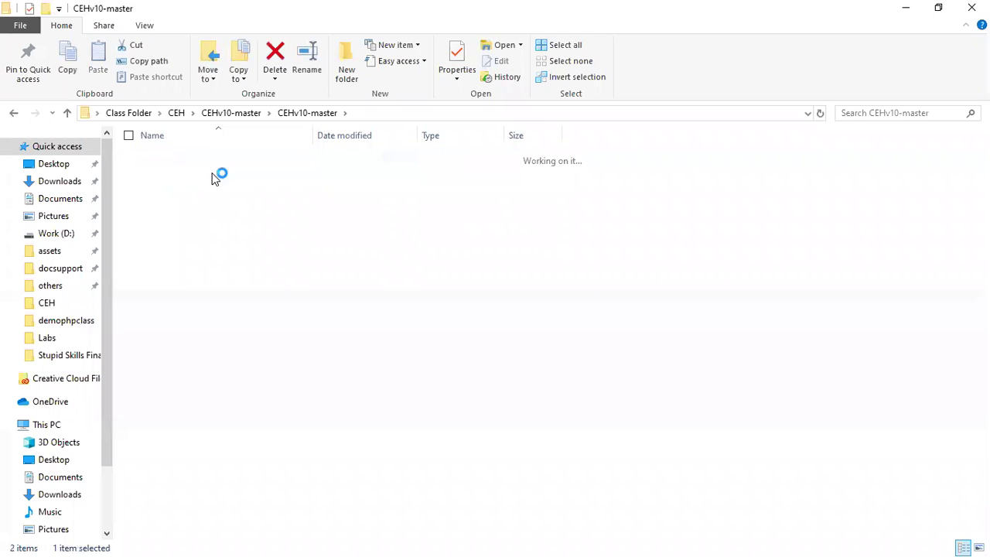
click(211, 161)
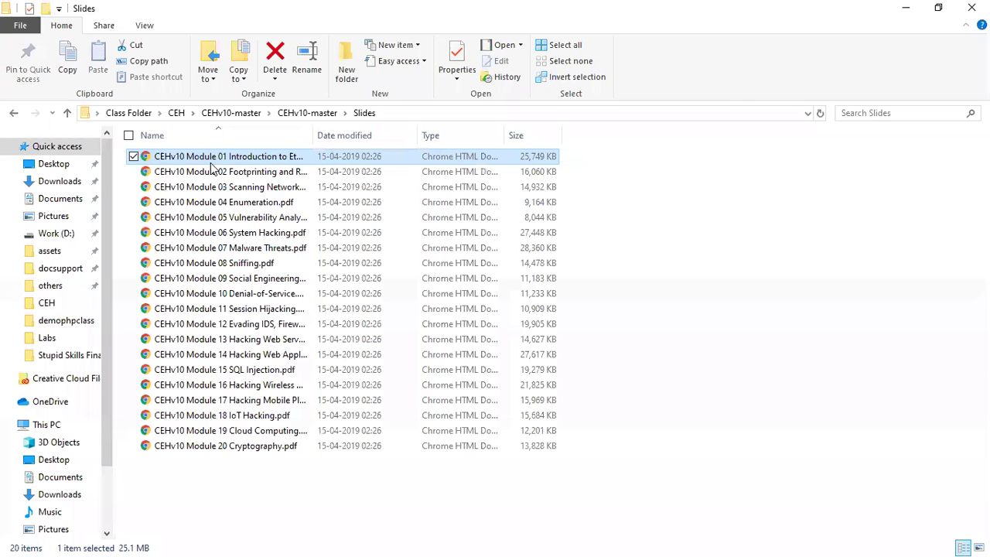
click(228, 176)
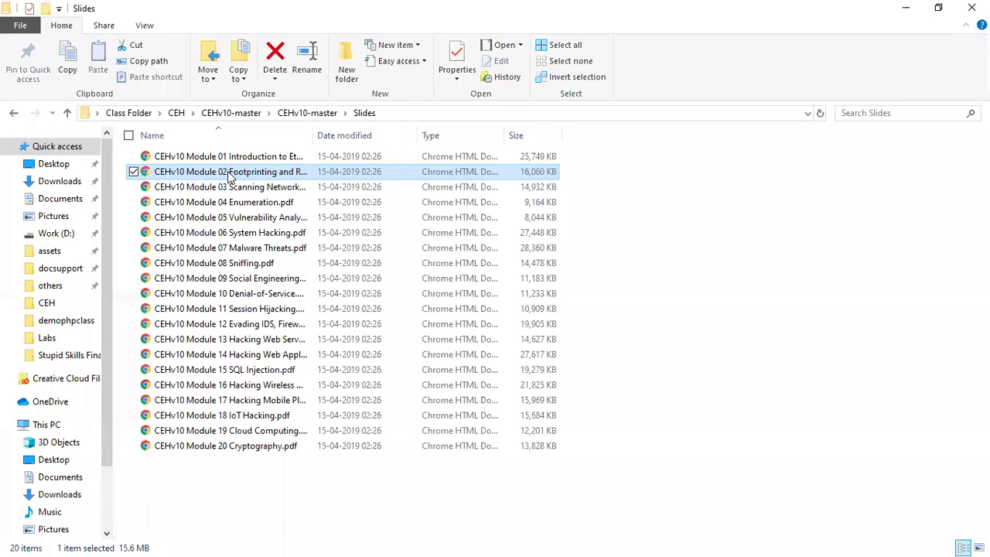
Go up to CEHv10-master, open Labs, and select the Module 02 through 05 lab PDFs
click(307, 113)
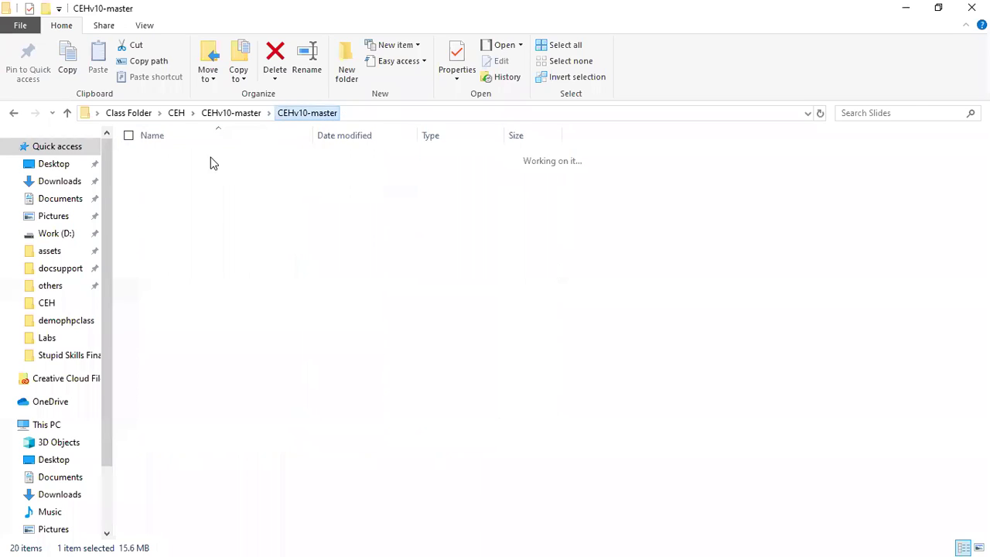
double_click(164, 158)
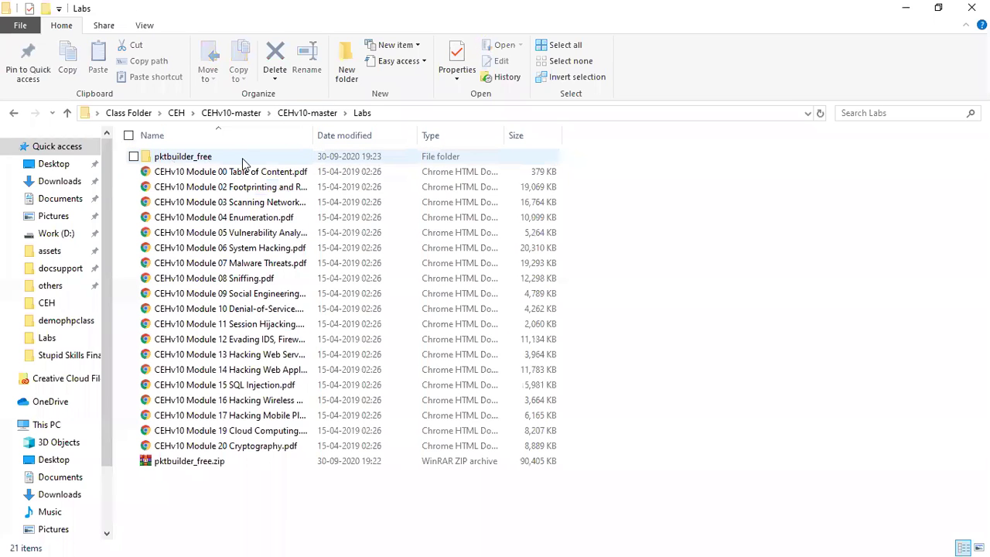
click(275, 188)
click(272, 201)
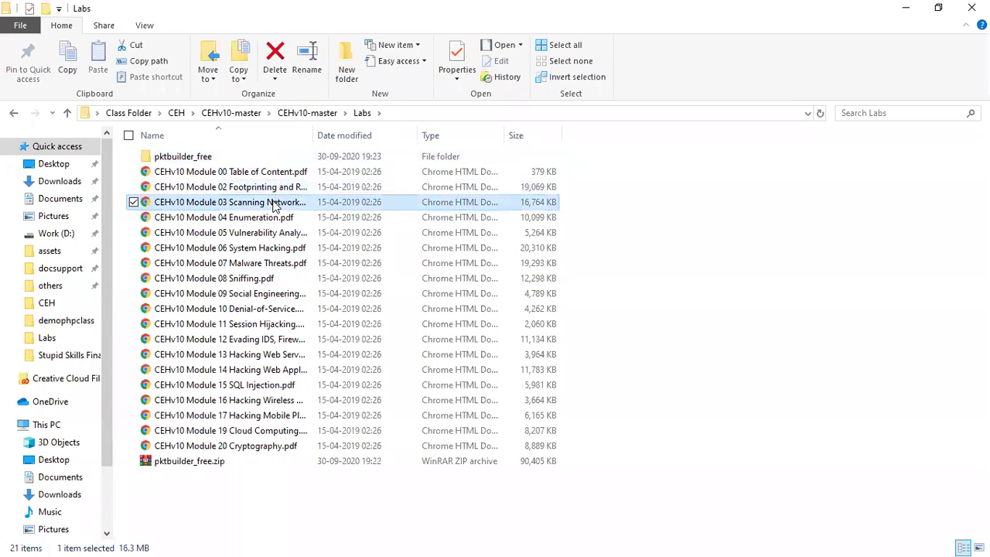
click(272, 218)
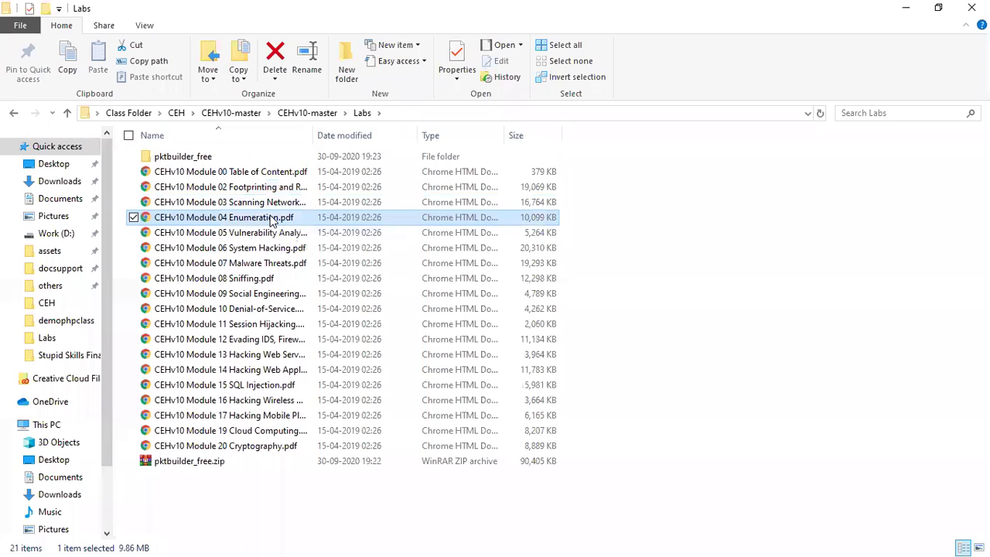
click(269, 234)
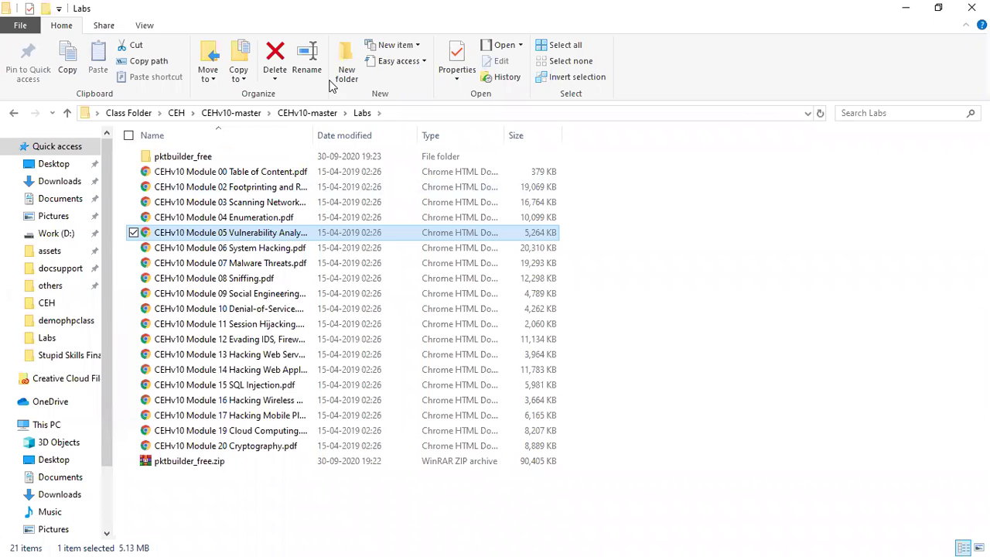
Return to the Slides folder and open the CEHv10 Module 02 Footprinting slides PDF
click(308, 112)
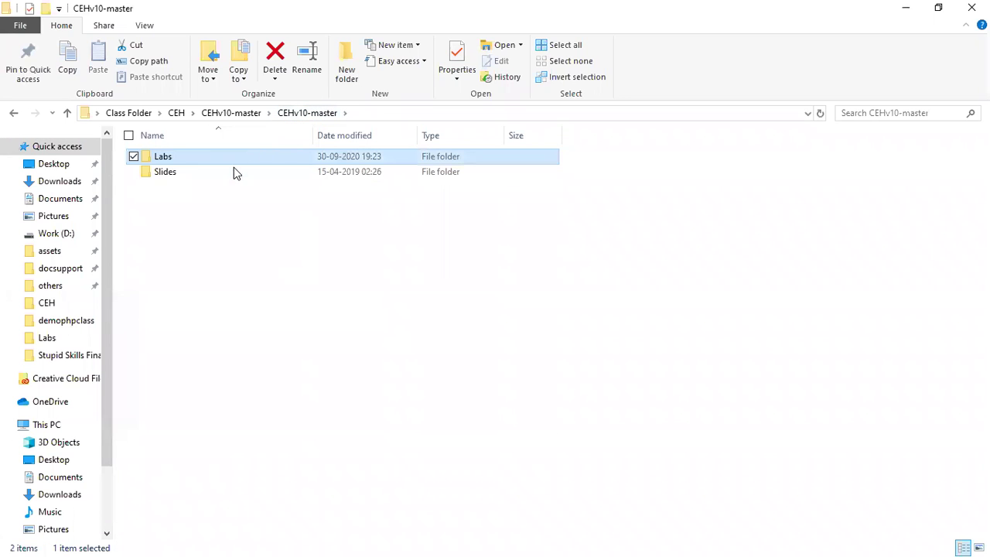
double_click(194, 171)
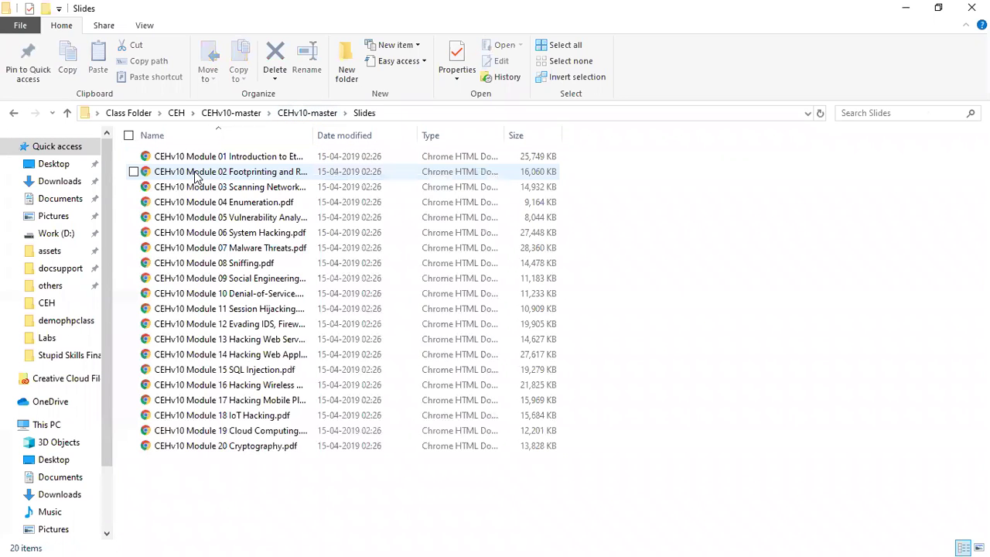
click(261, 161)
click(272, 173)
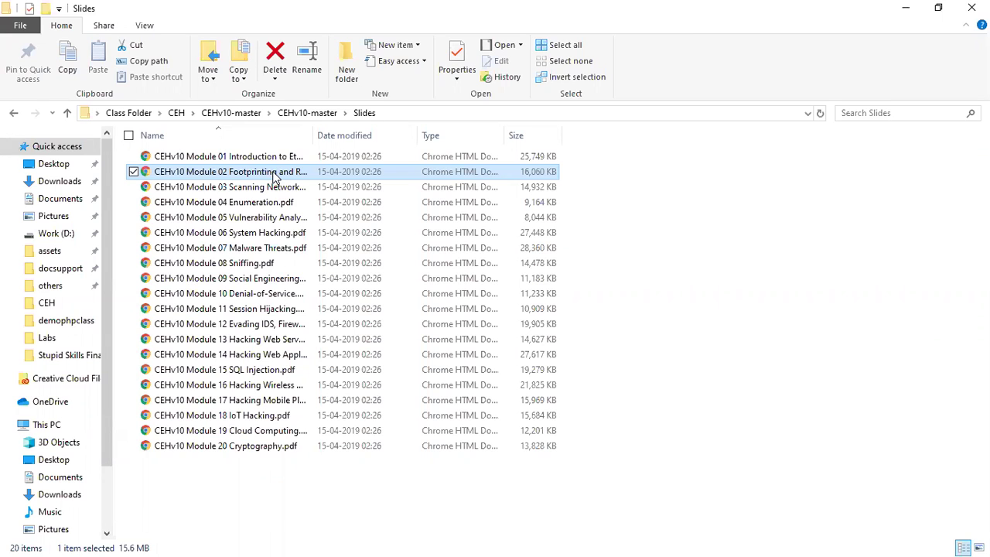
double_click(275, 176)
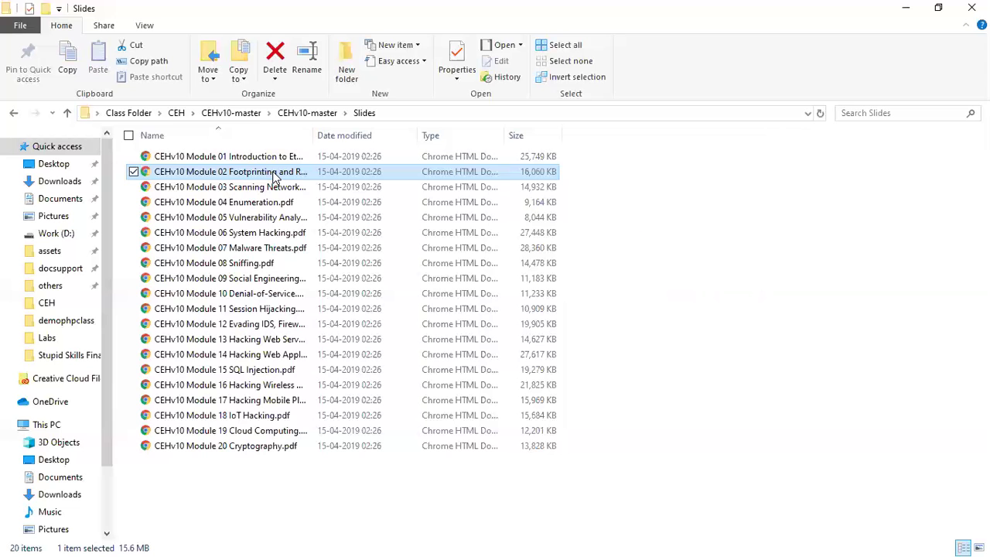